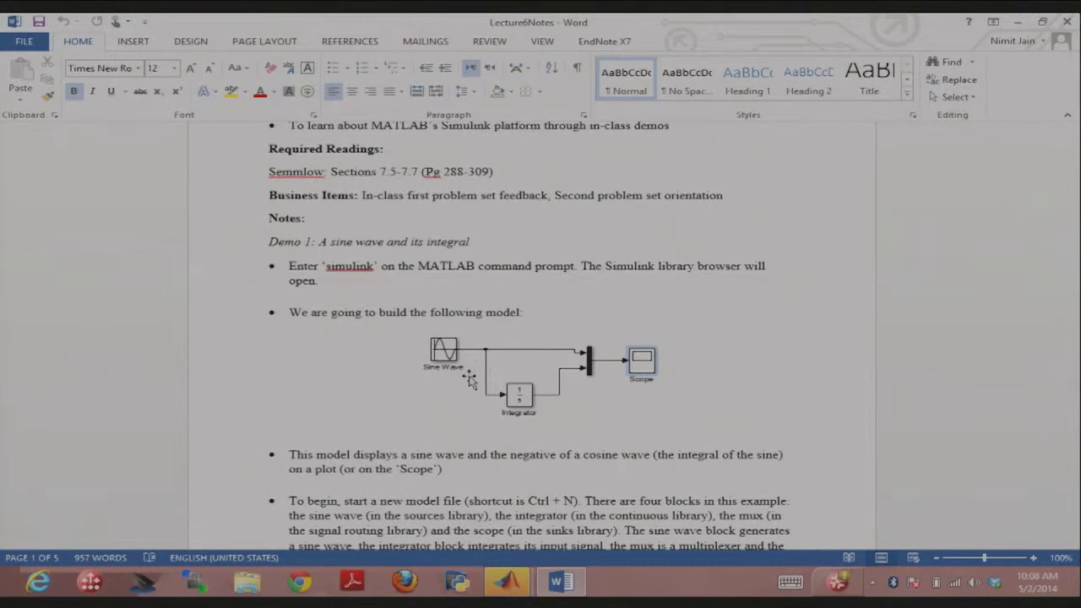
Step: Switch from the lecture notes to the Simulink Library Browser, create a new blank model, and arrange both windows side by side
scroll(471, 380, down, 2)
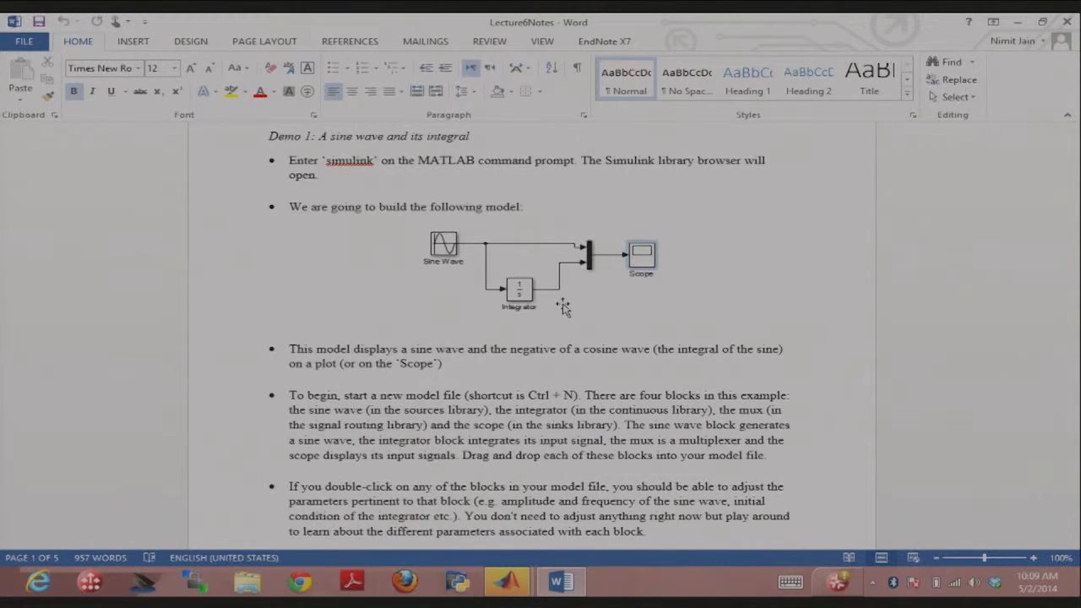
mouse_move(522, 590)
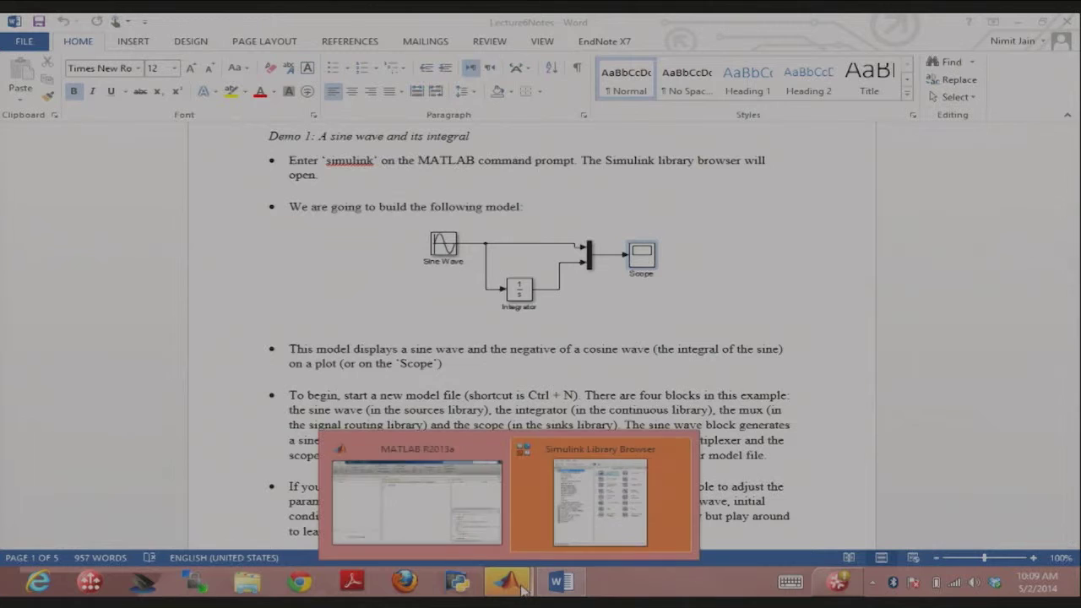
click(585, 530)
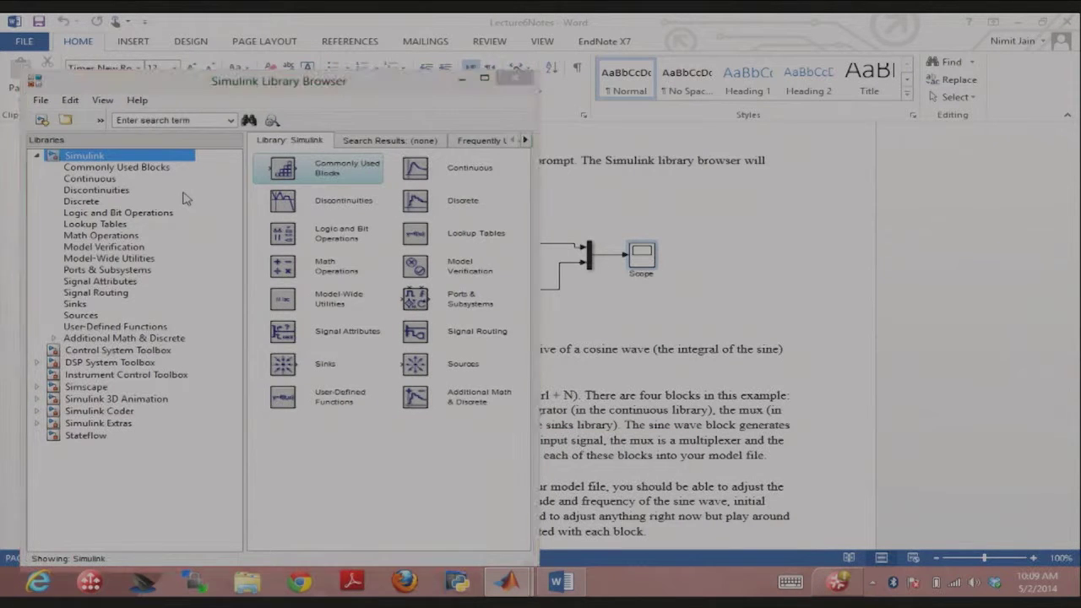
key(ctrl+n)
drag(406, 87, 810, 110)
drag(346, 84, 275, 84)
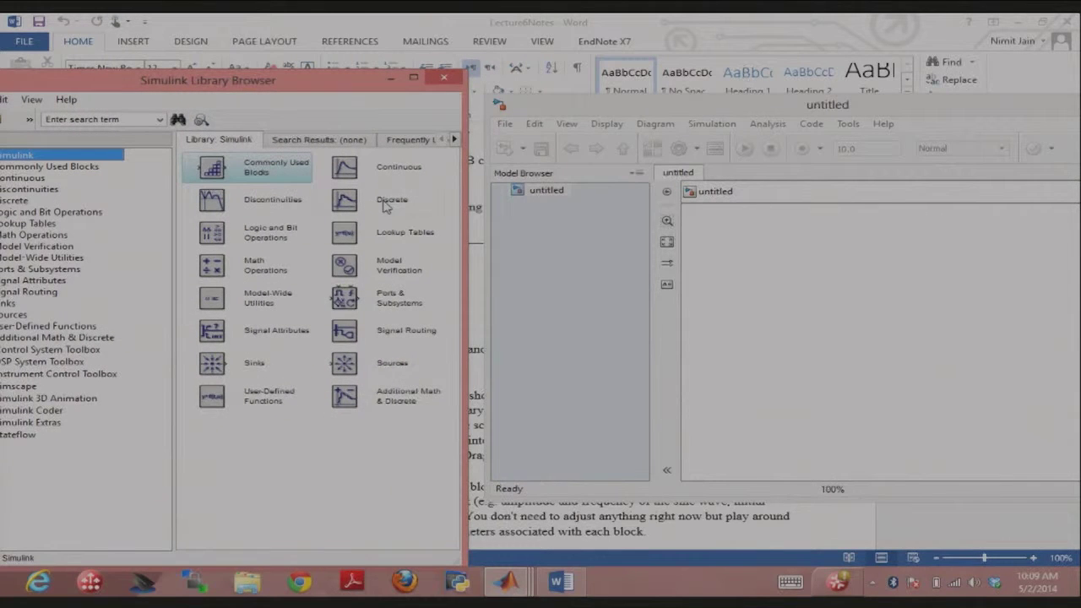
drag(192, 93, 246, 66)
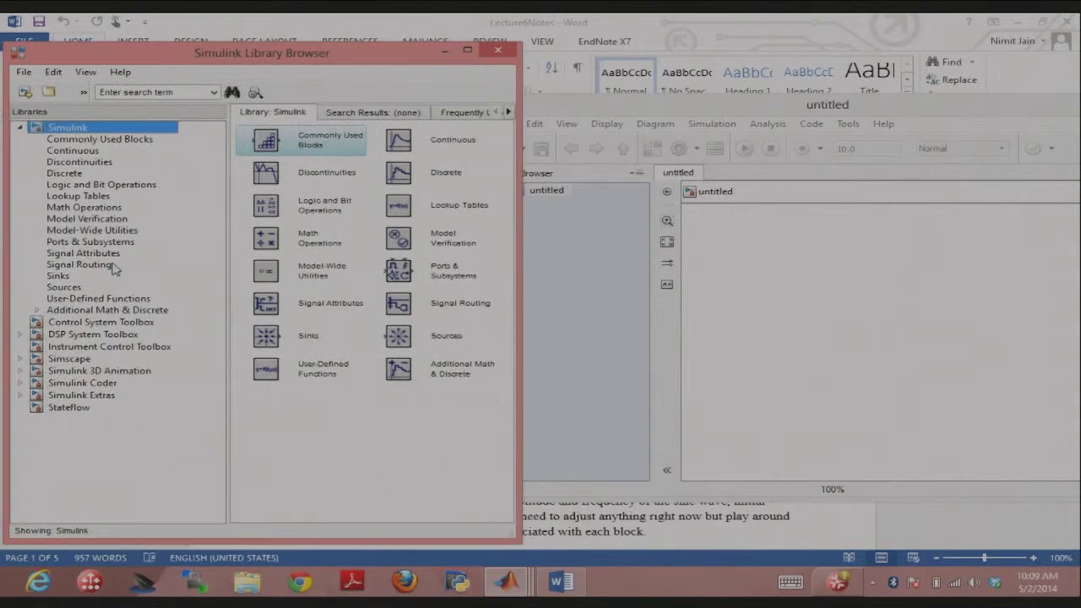
Step: Add a Sine Wave block from the Sources library and an Integrator block from the Continuous library to the untitled model
click(84, 287)
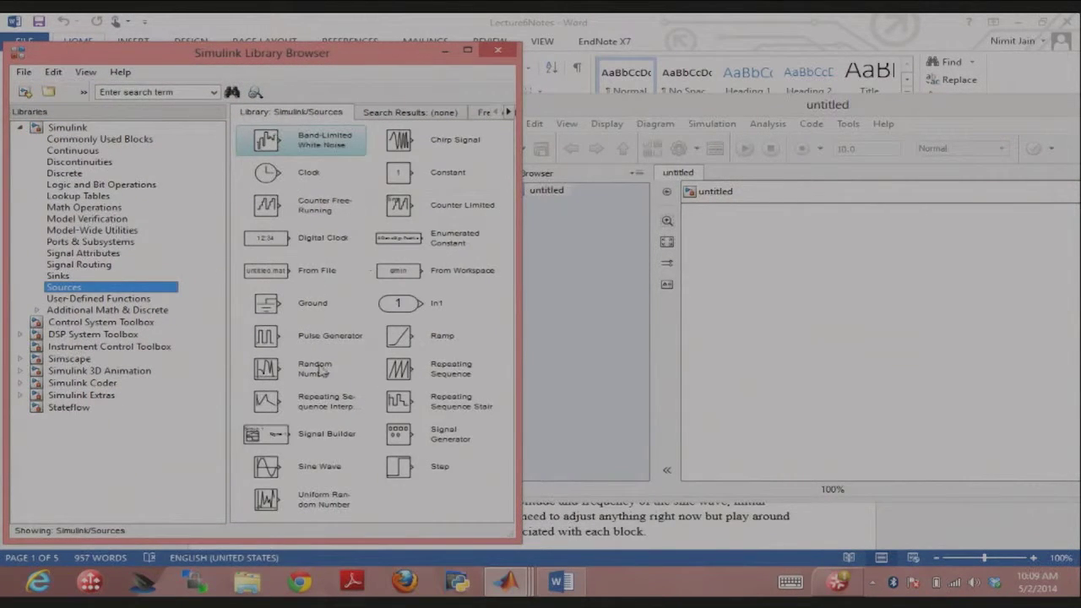
drag(303, 467, 754, 278)
key(alt+Tab)
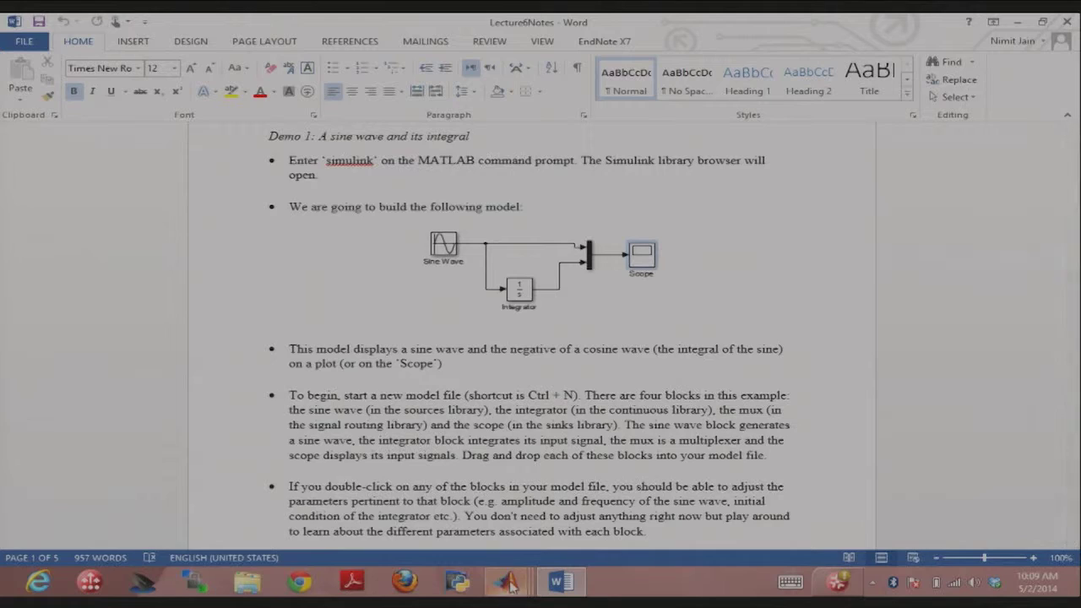
mouse_move(511, 582)
click(511, 506)
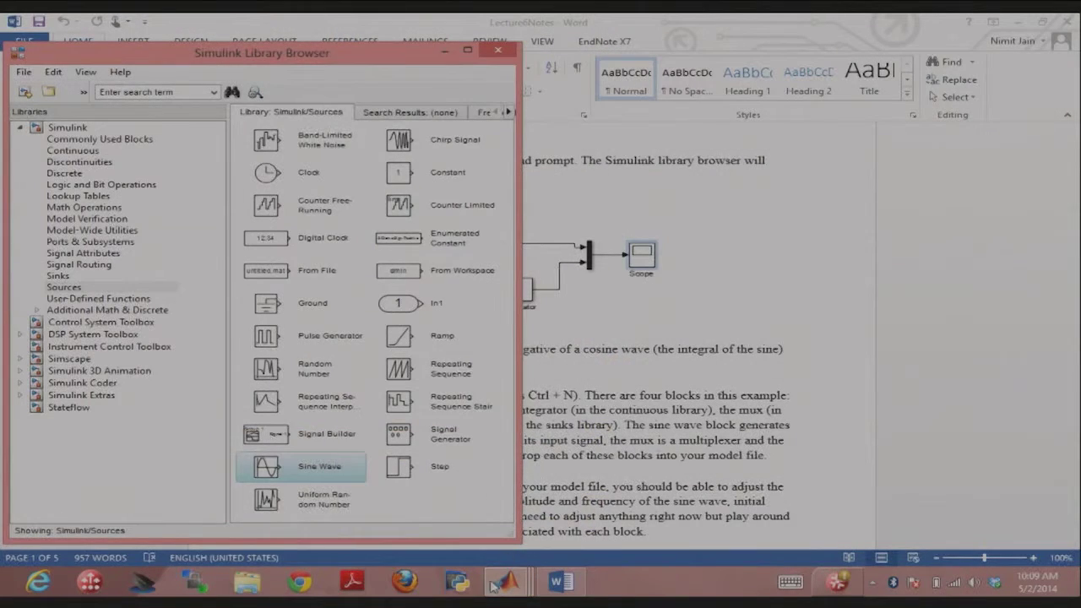
mouse_move(506, 583)
click(688, 505)
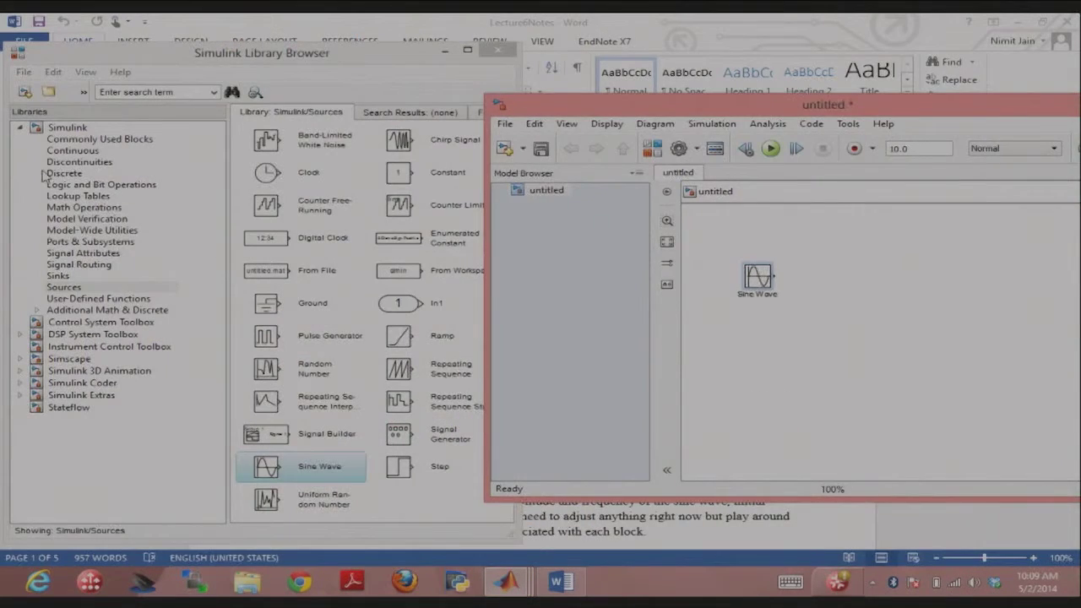
click(72, 150)
drag(456, 139, 828, 351)
Step: Search the block library for Mux and add a Mux block to the model, beyond the Sine Wave and Integrator blocks
click(680, 19)
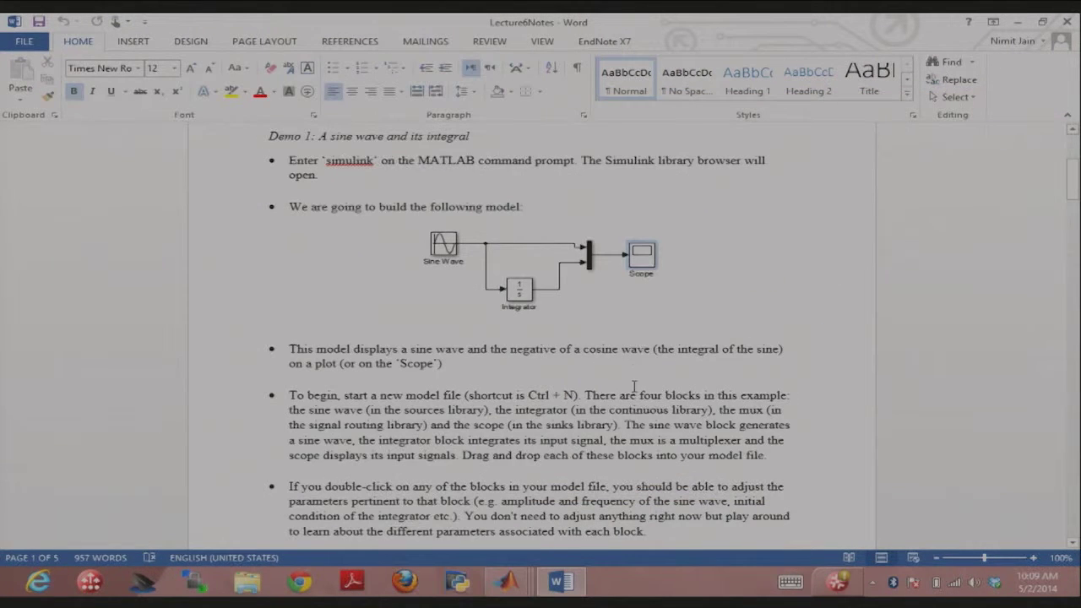
mouse_move(507, 583)
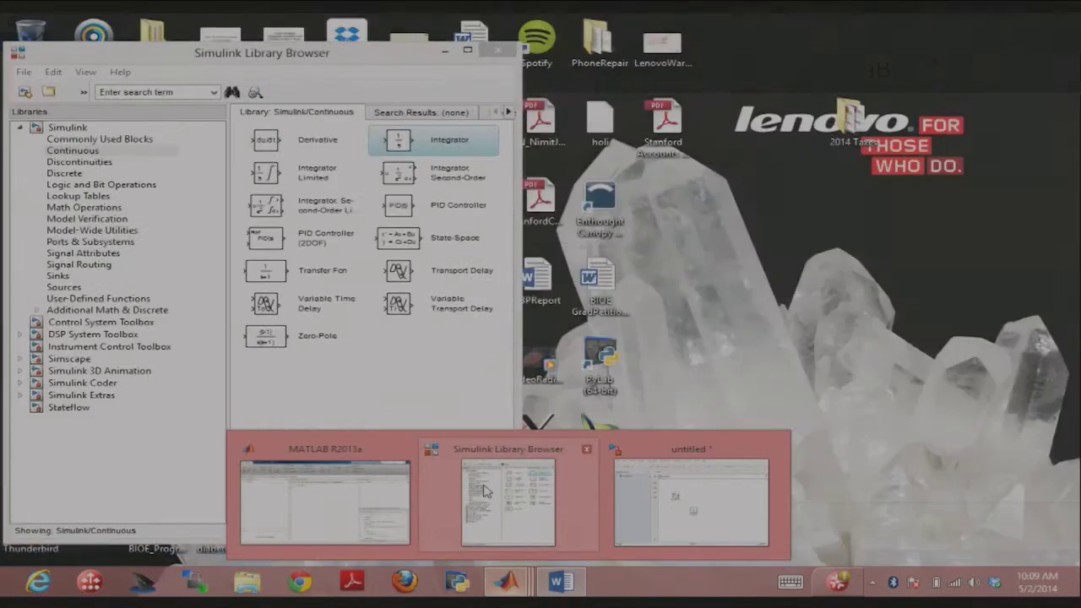
click(487, 492)
text(Mux)
key(Return)
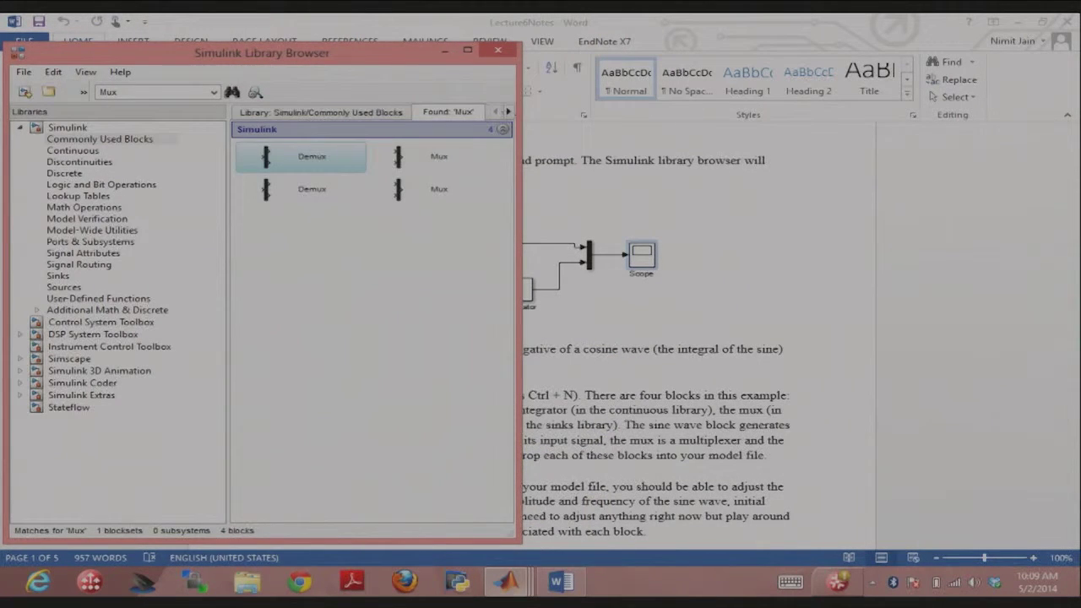
mouse_move(507, 582)
click(693, 502)
drag(823, 251, 936, 294)
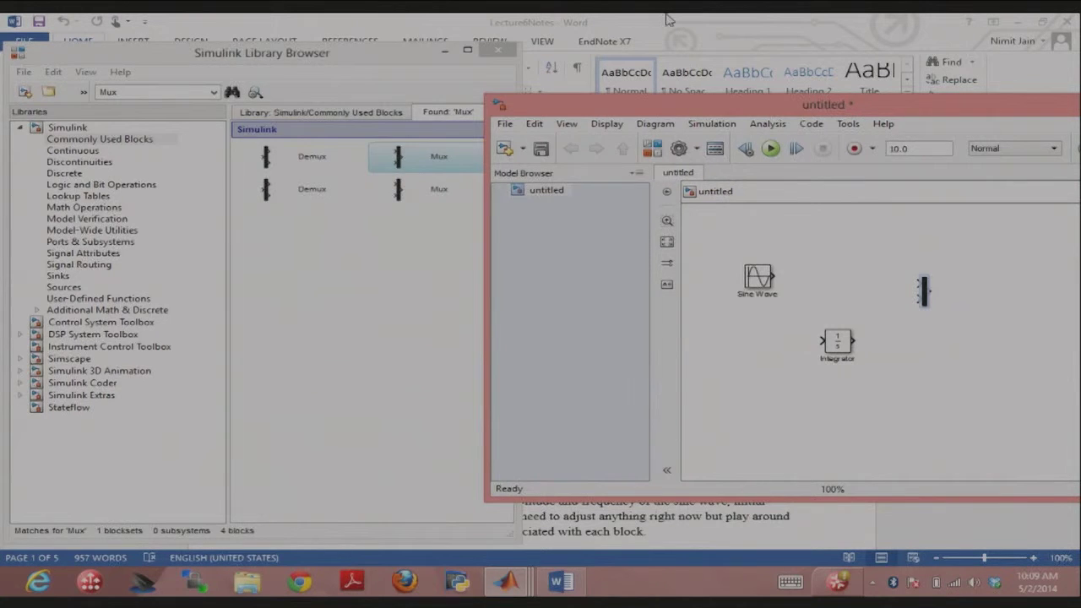
Step: Search the block library for Scope and add a Simulink Scope block beside the Mux in the model
click(676, 19)
mouse_move(507, 583)
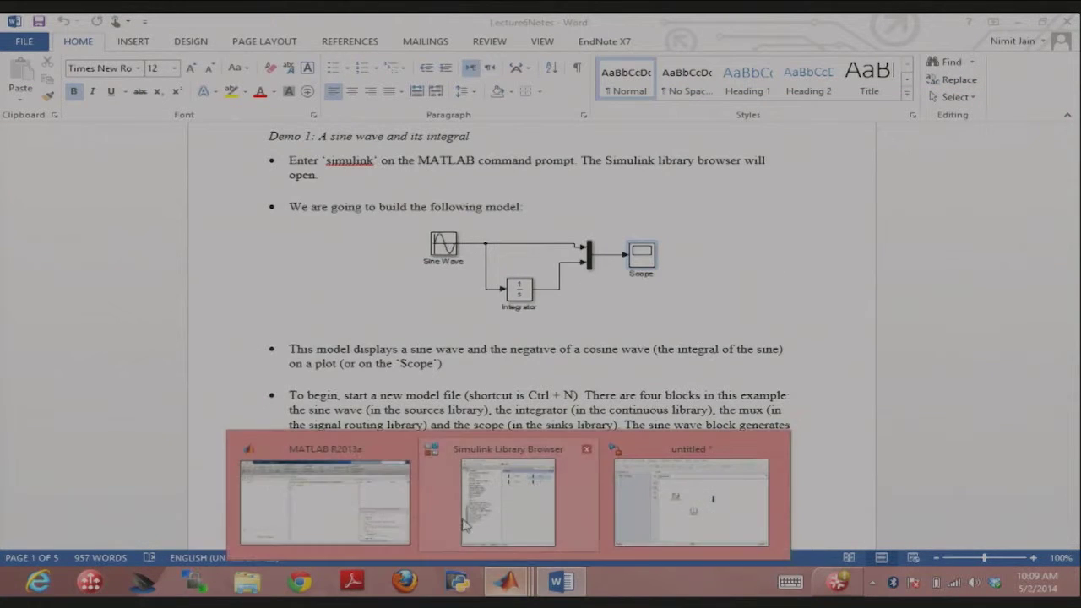
click(461, 523)
click(182, 95)
text(Scope)
key(Return)
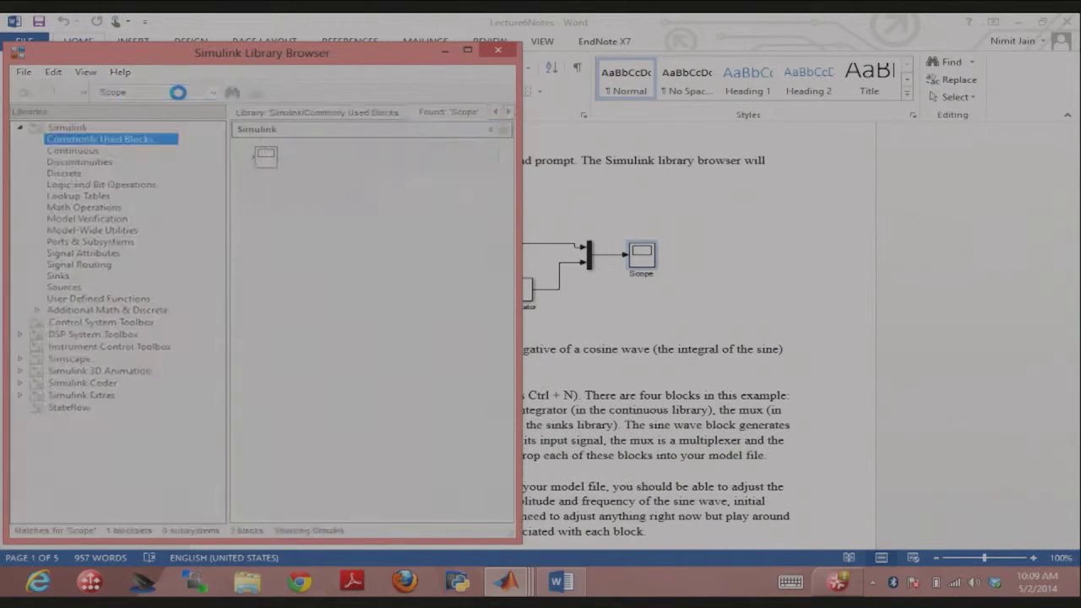
mouse_move(507, 581)
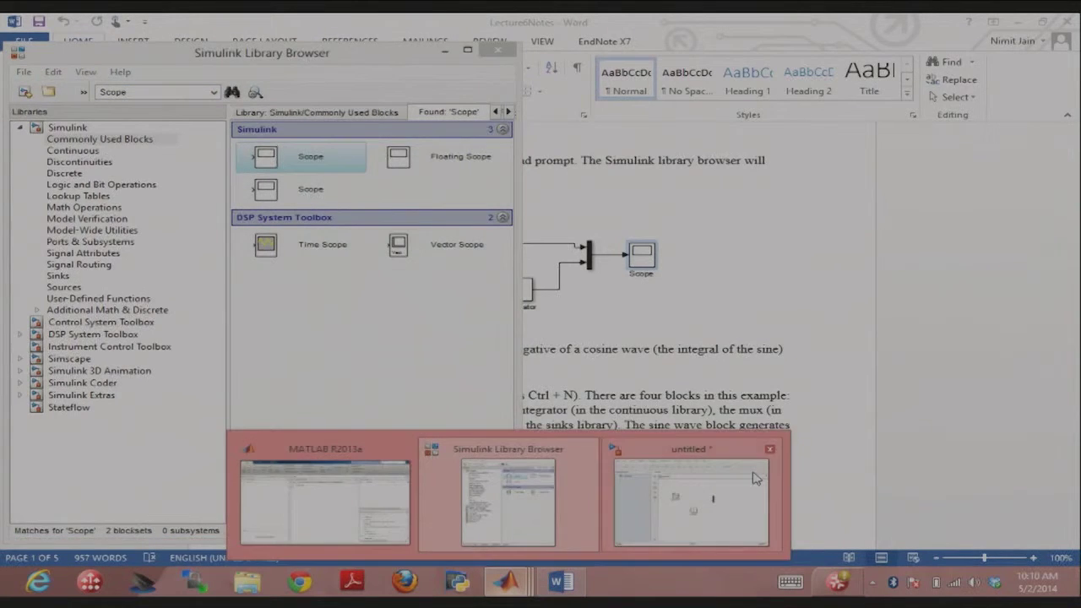
click(756, 478)
drag(338, 152, 981, 290)
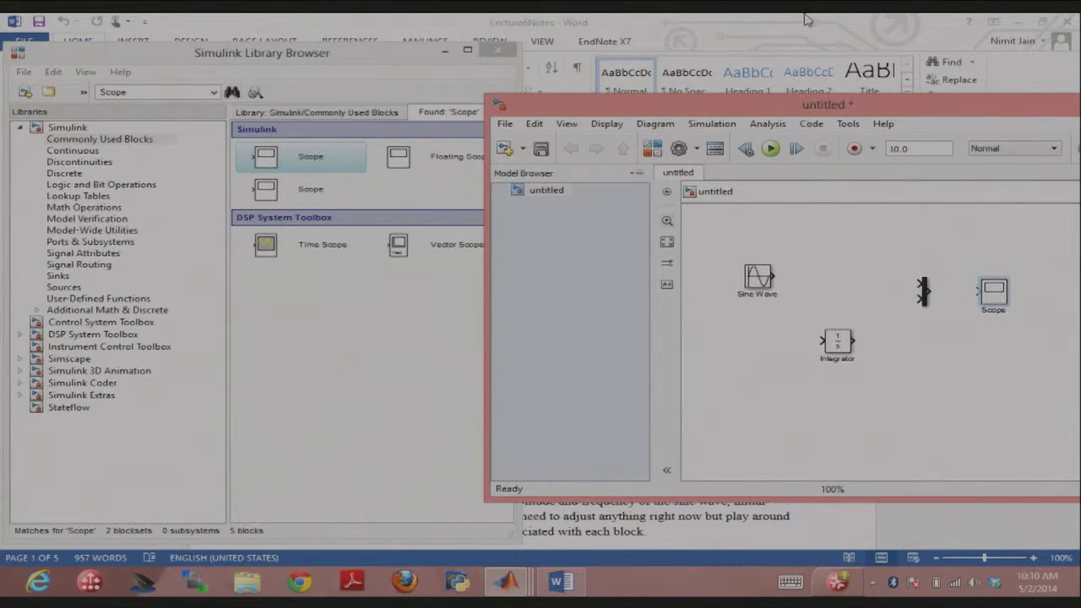
Step: Review the target diagram in the notes, bring the untitled model forward, and examine all of the Sine Wave block's parameters
click(794, 18)
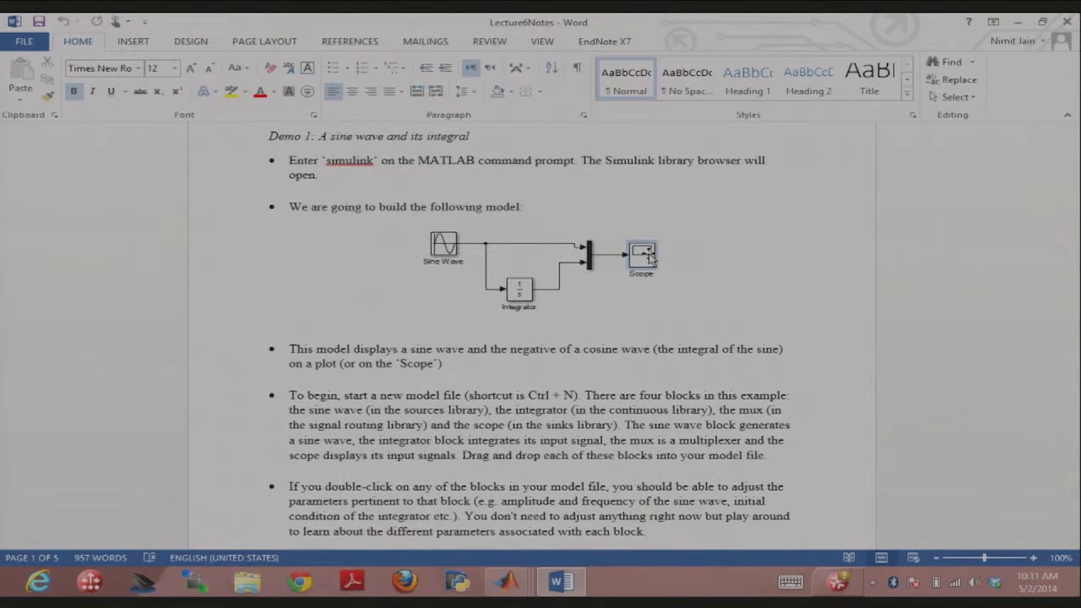
click(507, 581)
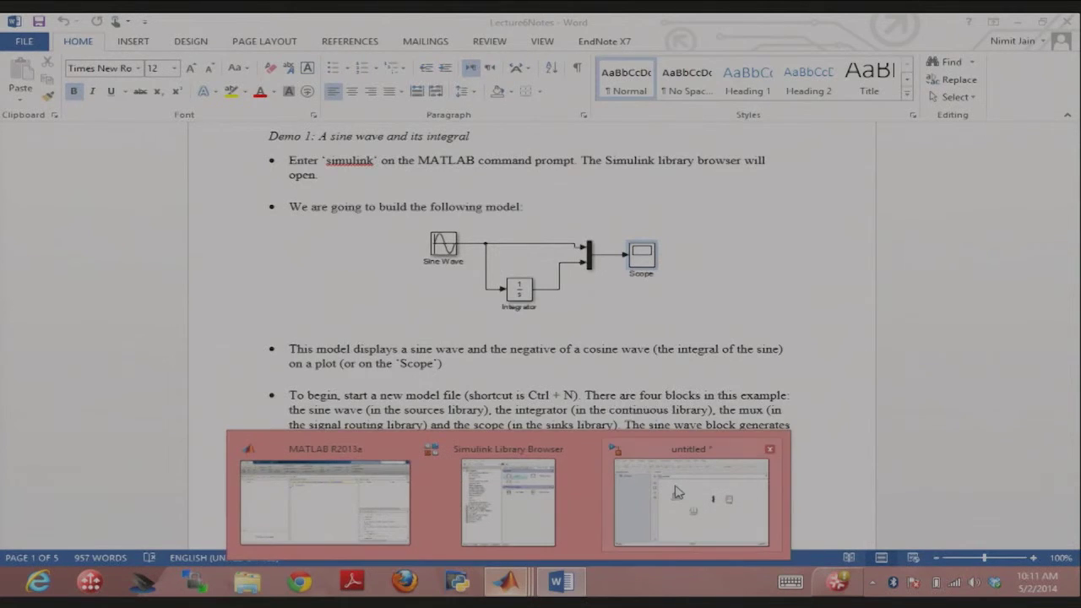
click(676, 492)
drag(832, 102, 617, 101)
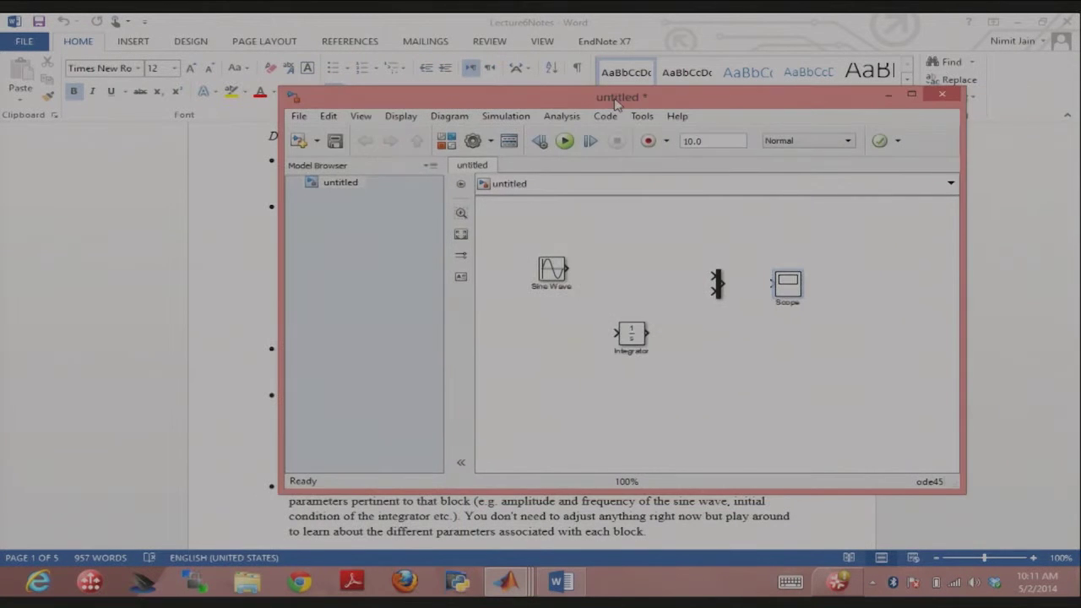
double_click(551, 270)
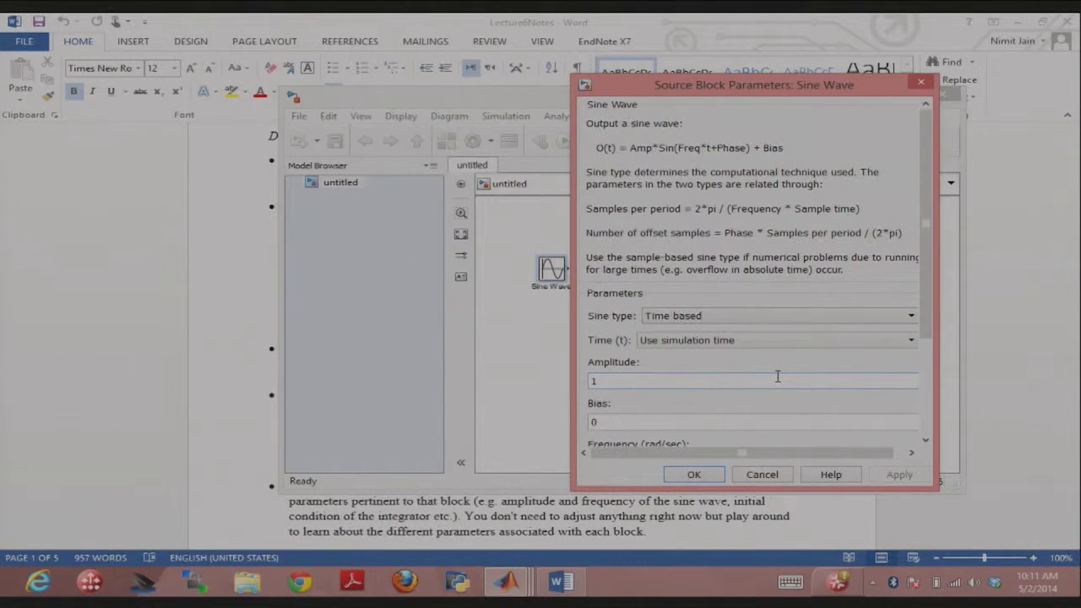
scroll(778, 376, down, 2)
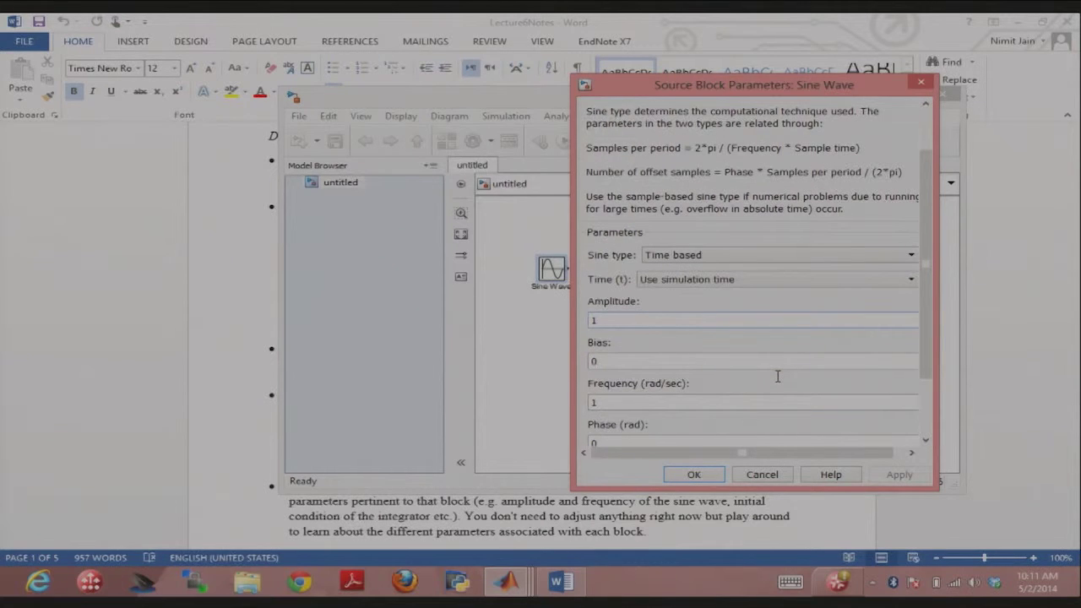
scroll(778, 376, down, 1)
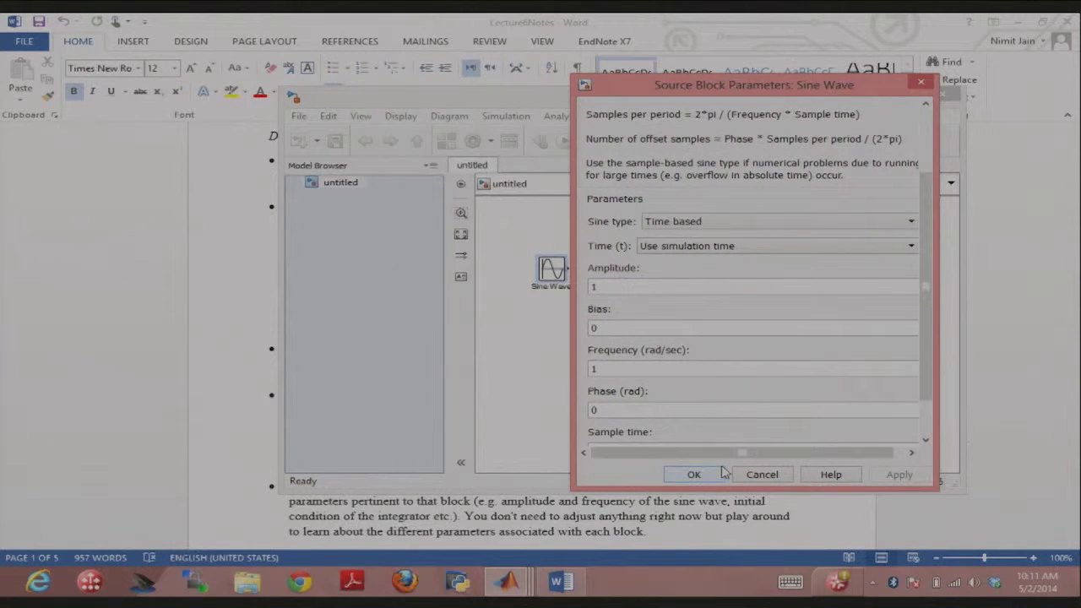
scroll(727, 403, down, 2)
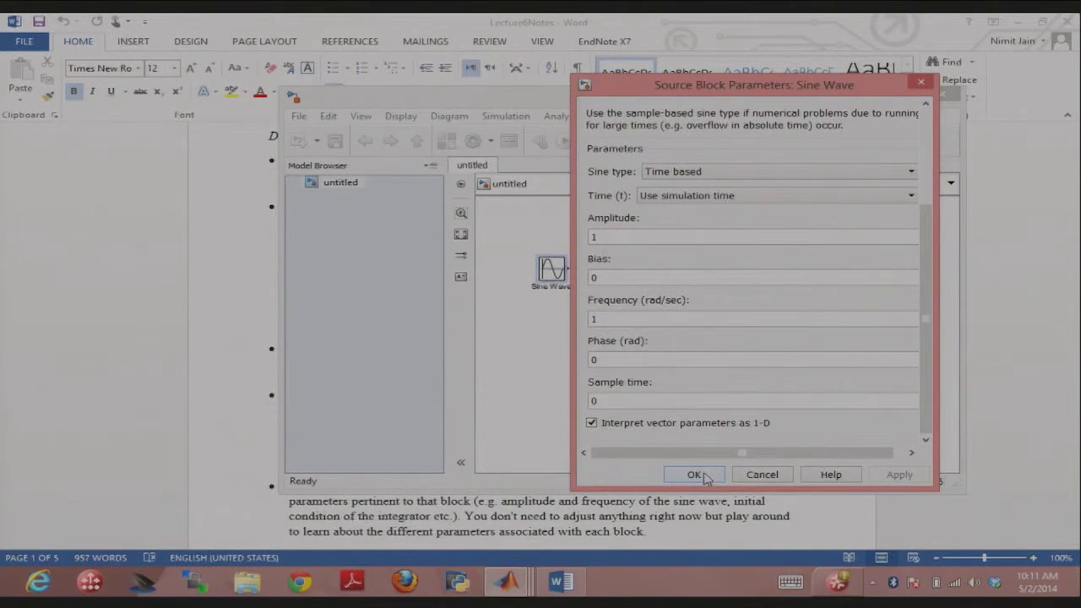
click(695, 475)
Step: Examine the Integrator block's parameters and view the Scope block's plot window, closing both
double_click(632, 332)
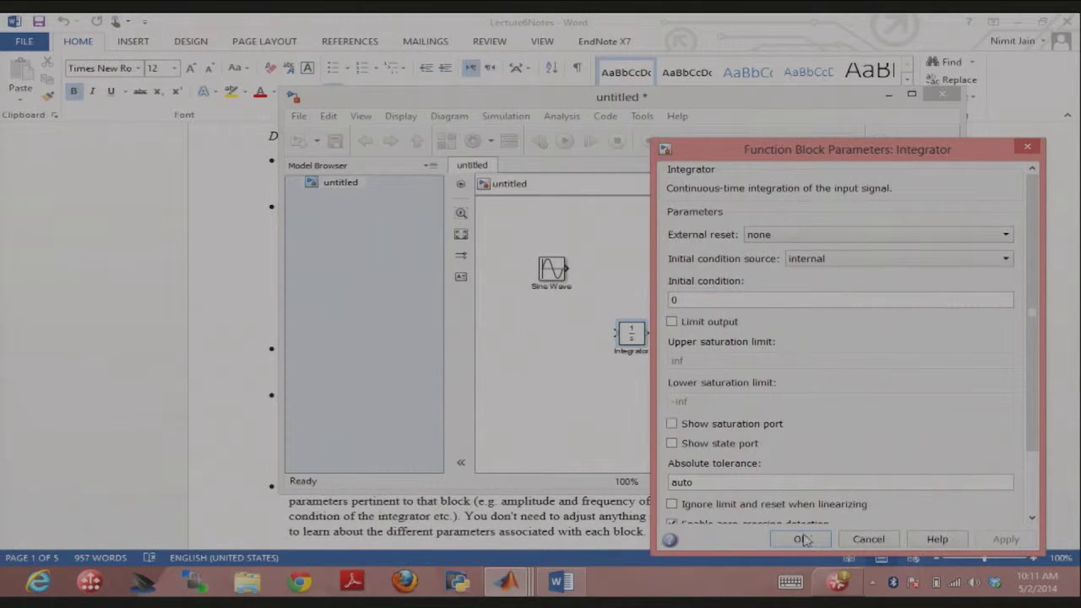
click(804, 539)
click(792, 288)
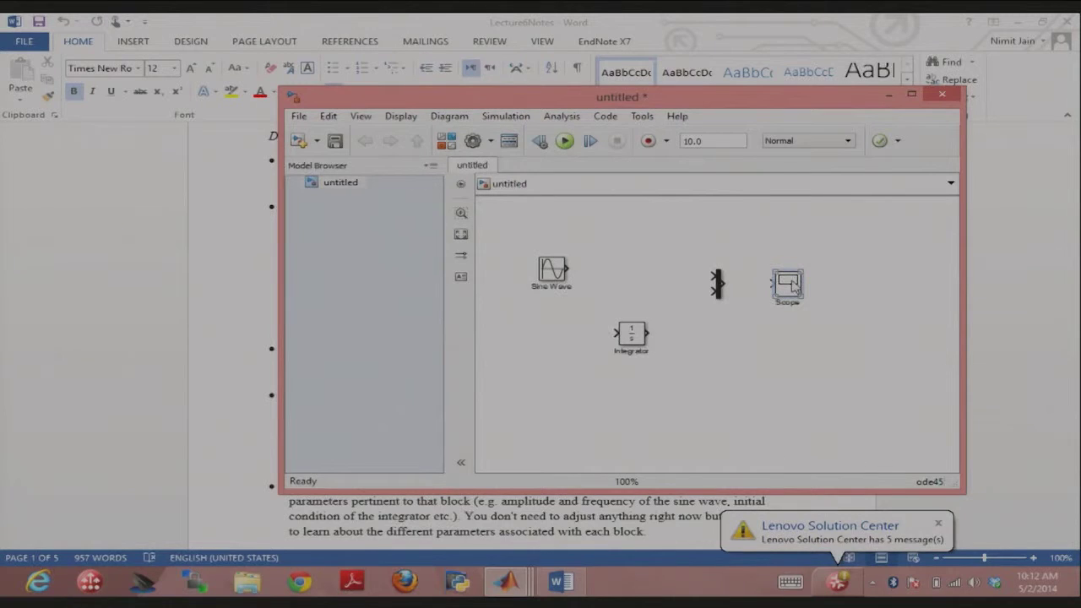
double_click(793, 287)
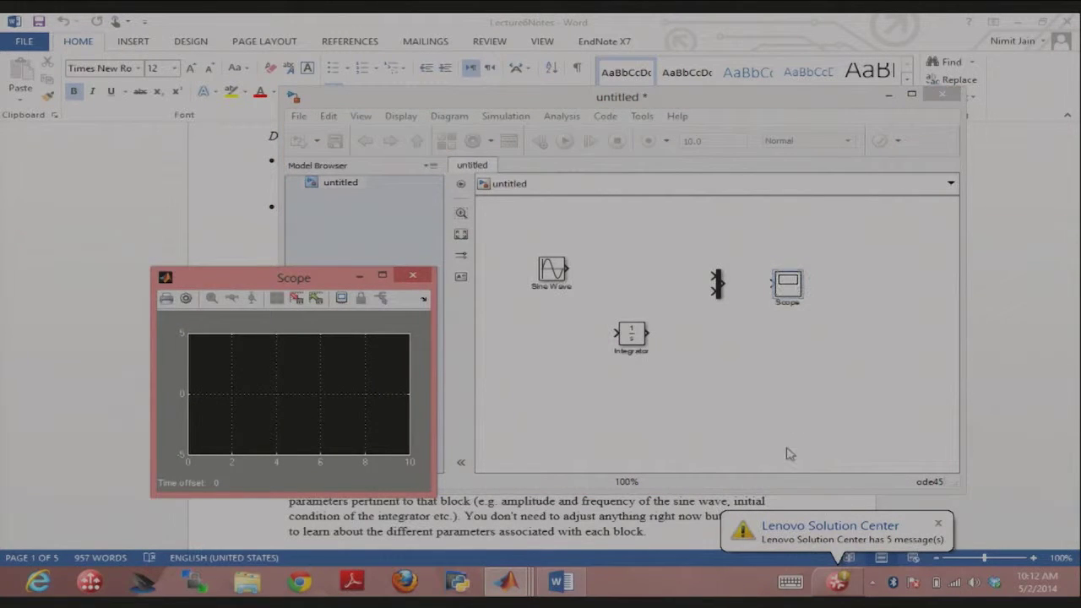
click(412, 275)
Step: Read the wiring instructions in the Word notes, return to the model, and wire the Integrator's input to the Sine Wave output
click(481, 545)
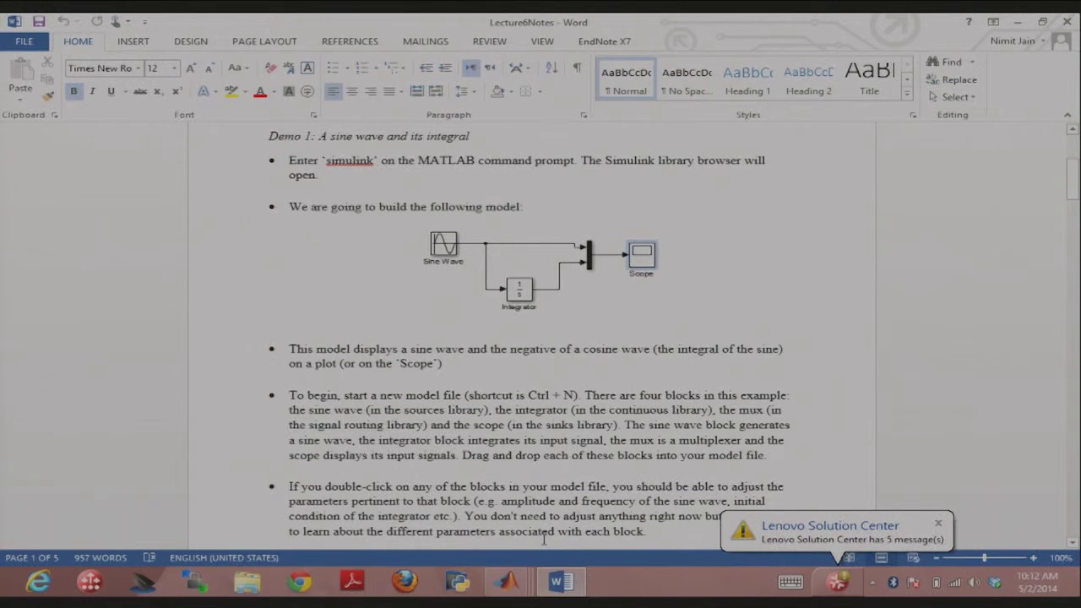
scroll(545, 545, down, 3)
scroll(545, 545, down, 1)
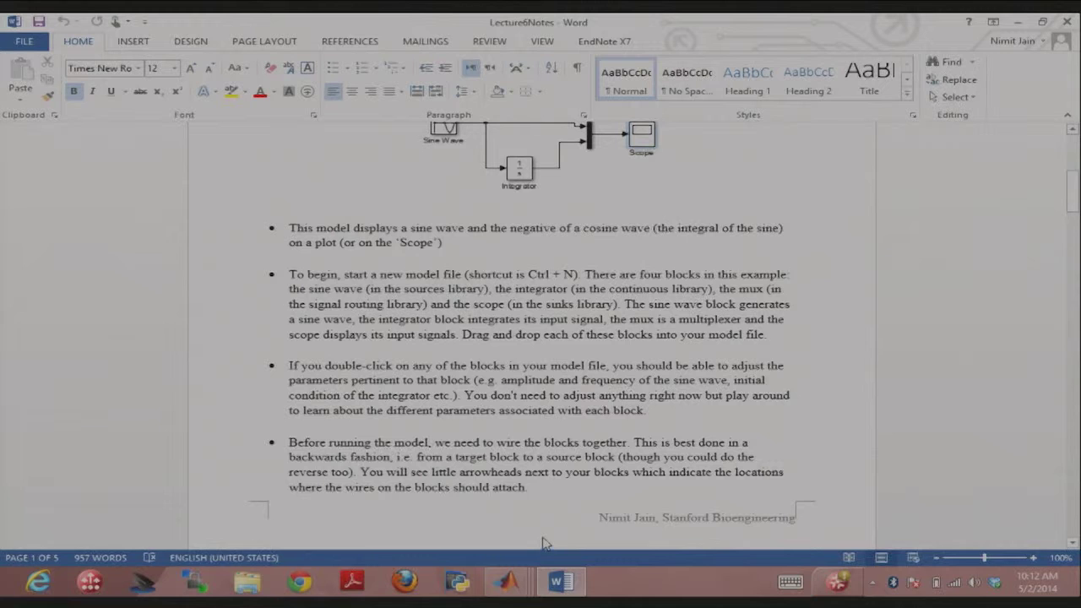
scroll(544, 545, down, 2)
click(510, 582)
click(676, 498)
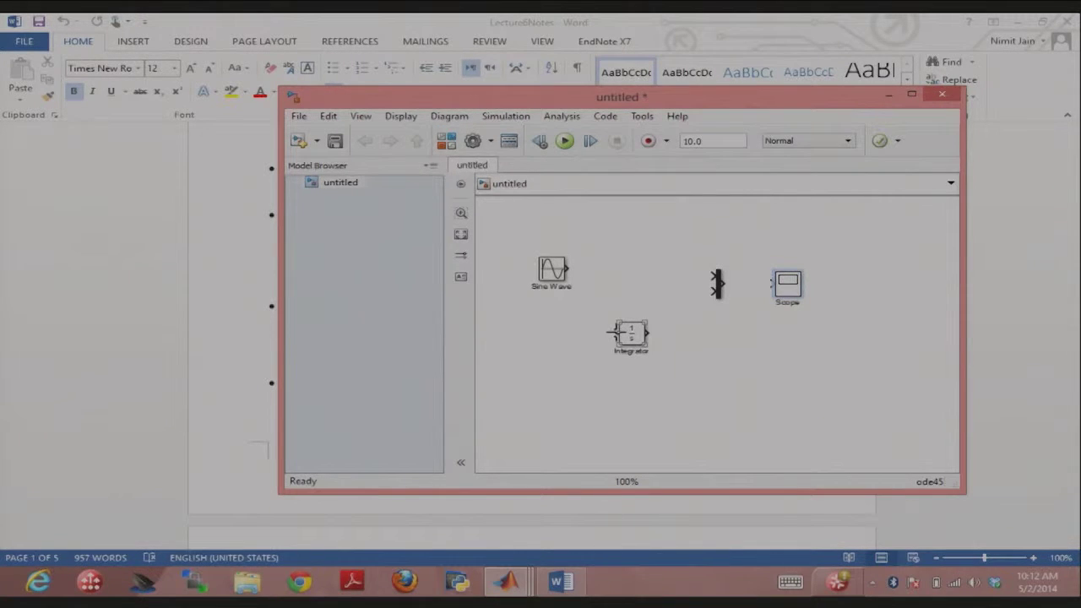
drag(614, 332, 571, 270)
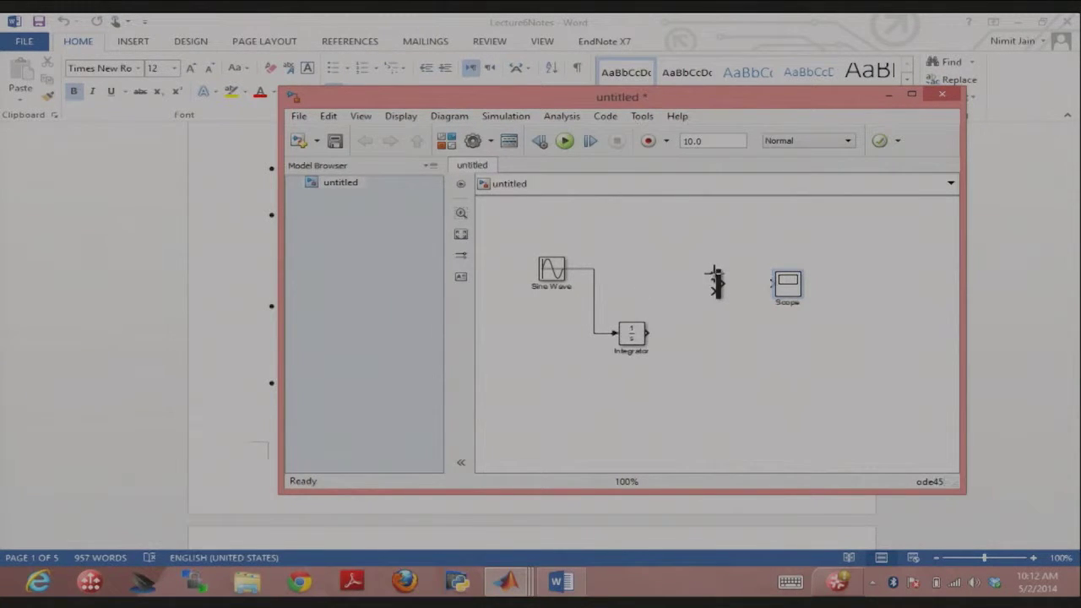
Step: Connect the Integrator's output to the lower Mux input and the Mux output to the Scope
drag(650, 333, 712, 287)
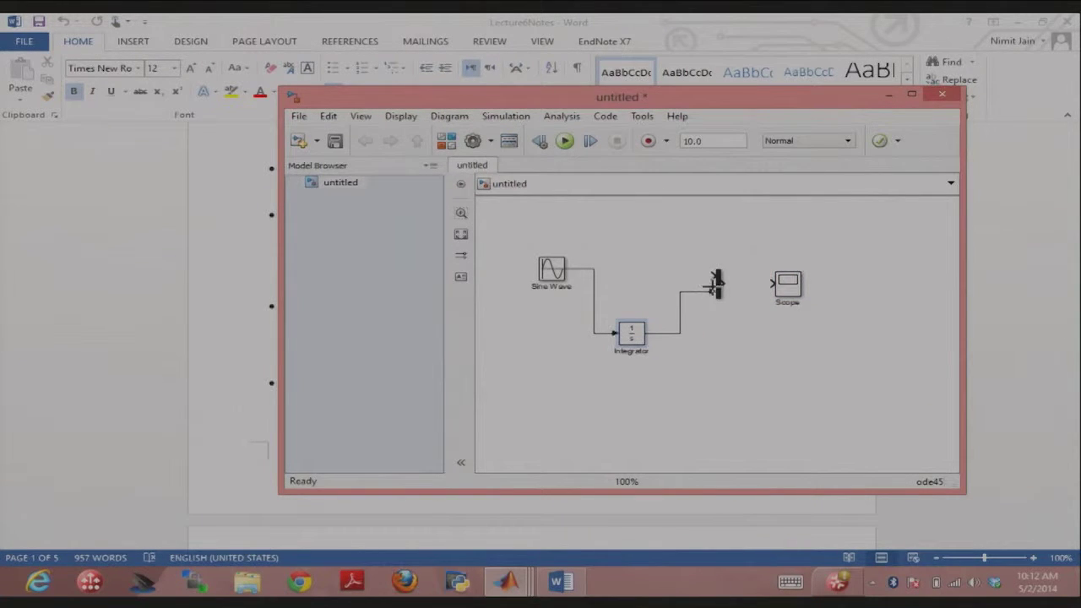
click(717, 284)
drag(721, 282, 772, 283)
Step: Try wiring the upper Mux input back to the Sine Wave line, and delete the trial connections
drag(715, 276, 595, 285)
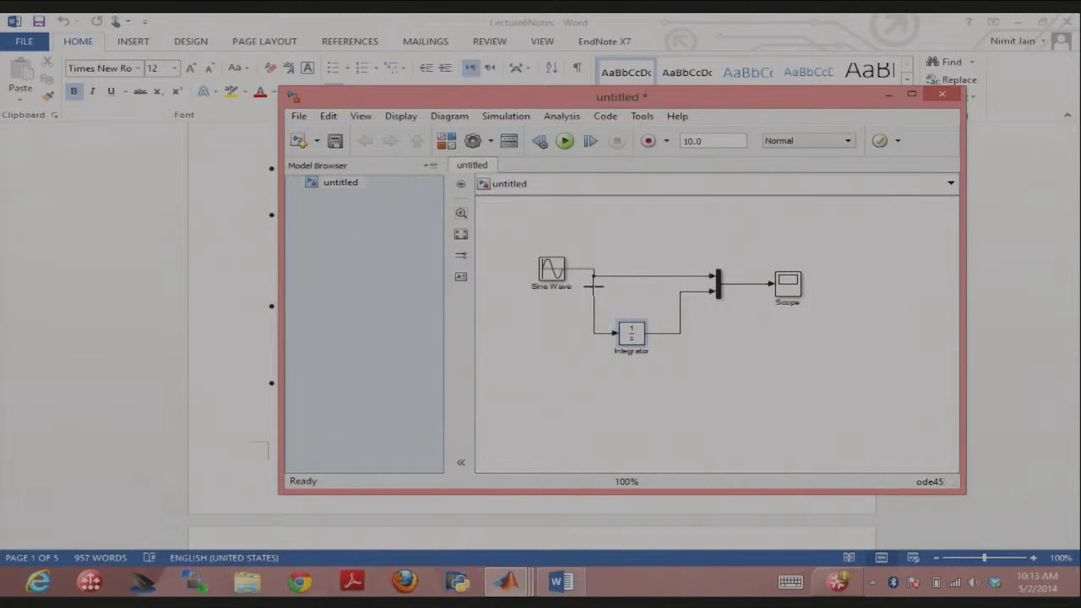
key(Delete)
drag(712, 276, 701, 249)
key(Delete)
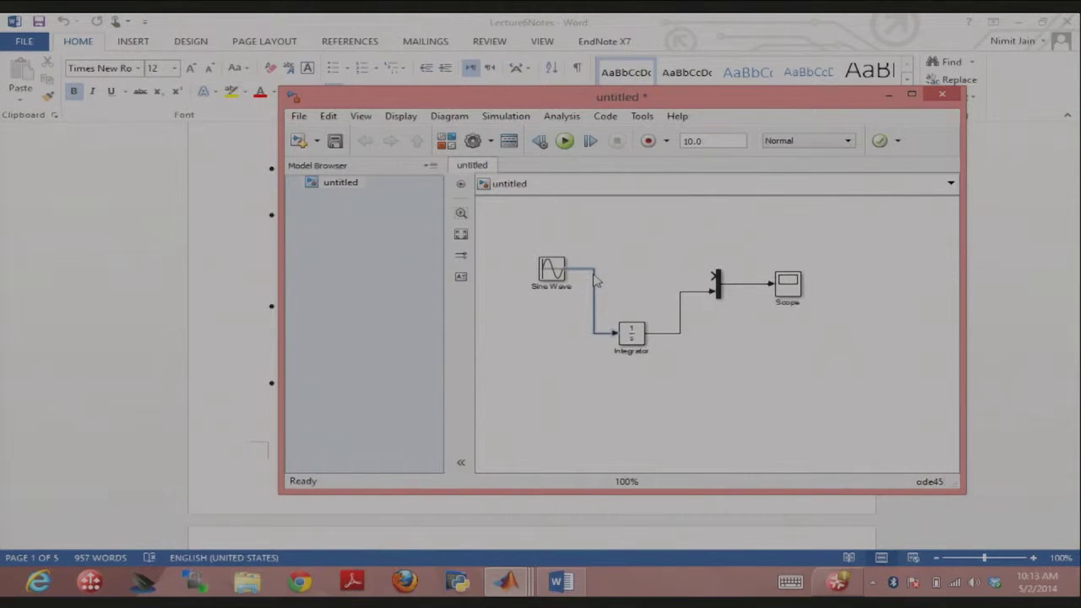
Step: Branch the line between the Sine Wave and the Integrator to the upper Mux input
drag(595, 281, 711, 275)
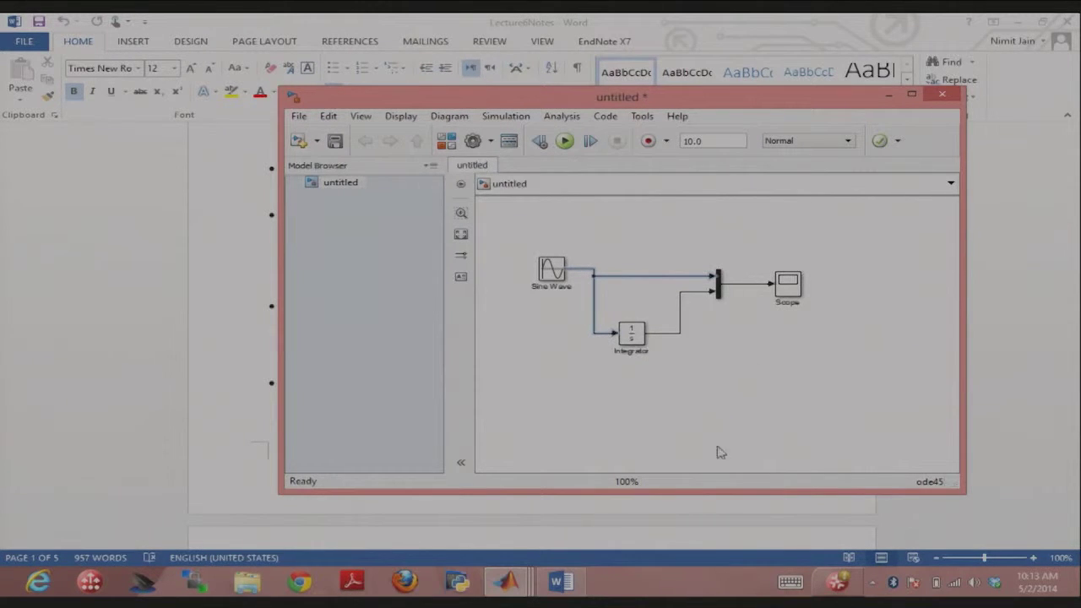
Step: Read the lecture notes in Word on connecting the blocks, fixing broken wires, running the model and the expected Scope output
click(243, 479)
scroll(242, 479, down, 4)
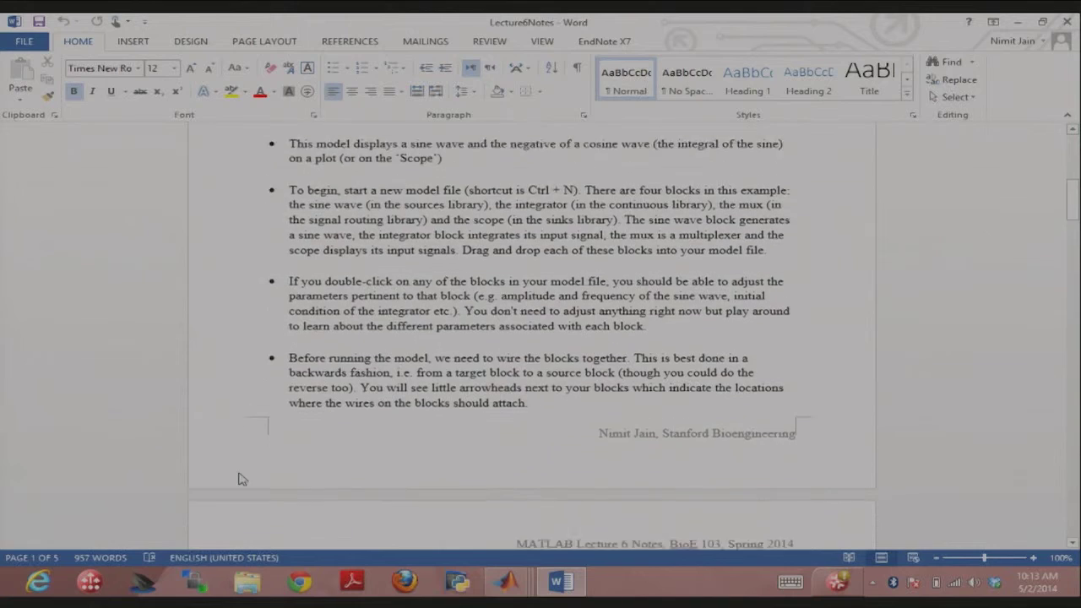
click(234, 480)
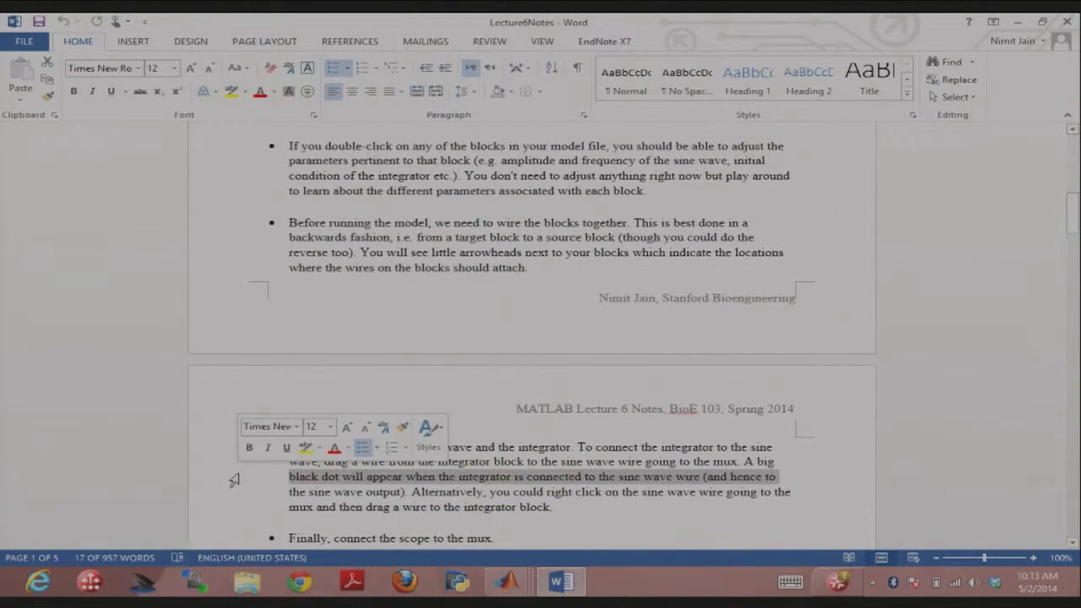
scroll(397, 488, down, 5)
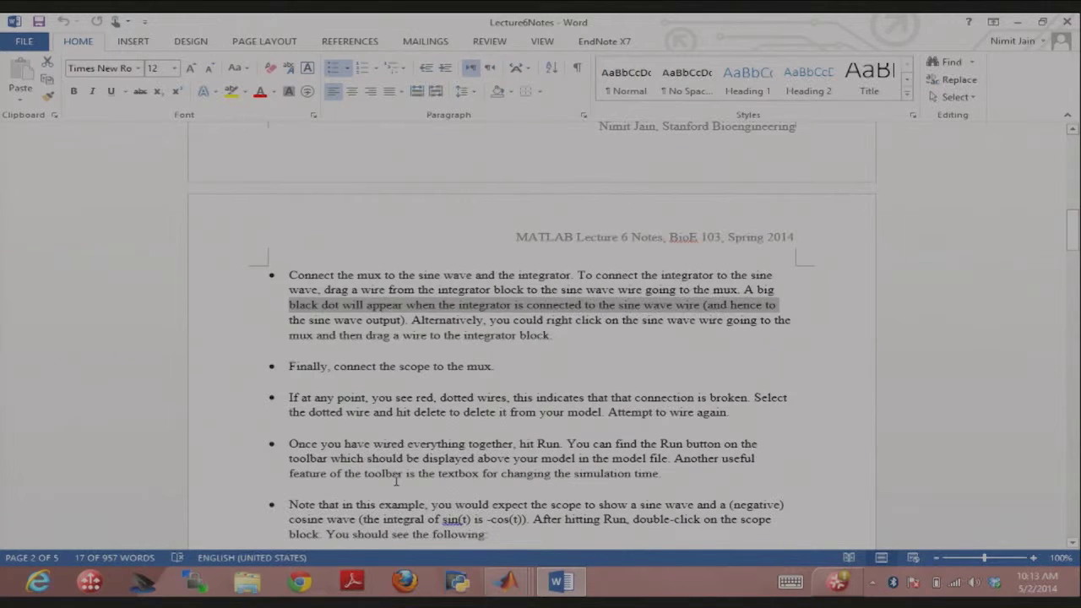
scroll(395, 480, down, 2)
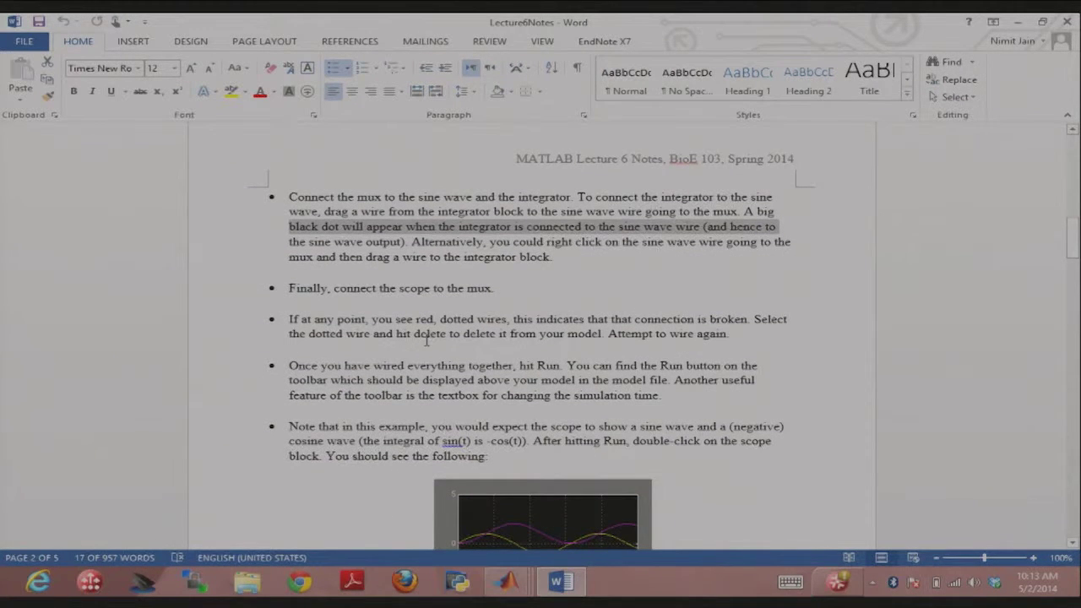
scroll(426, 338, down, 1)
scroll(488, 380, down, 1)
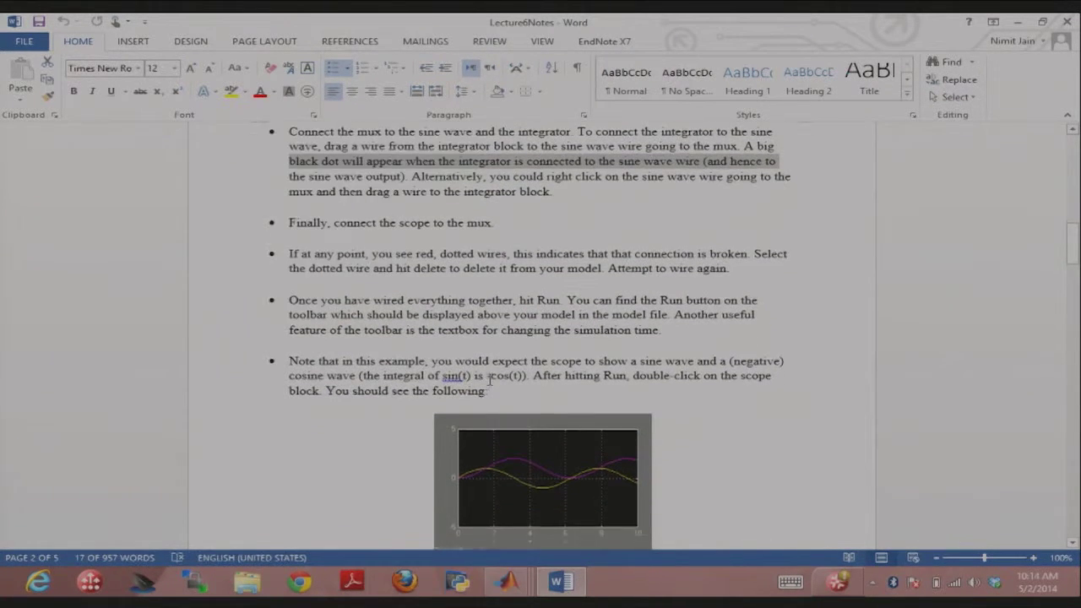
Step: Return to the Simulink model, run the simulation and open the Scope display
click(507, 581)
click(701, 511)
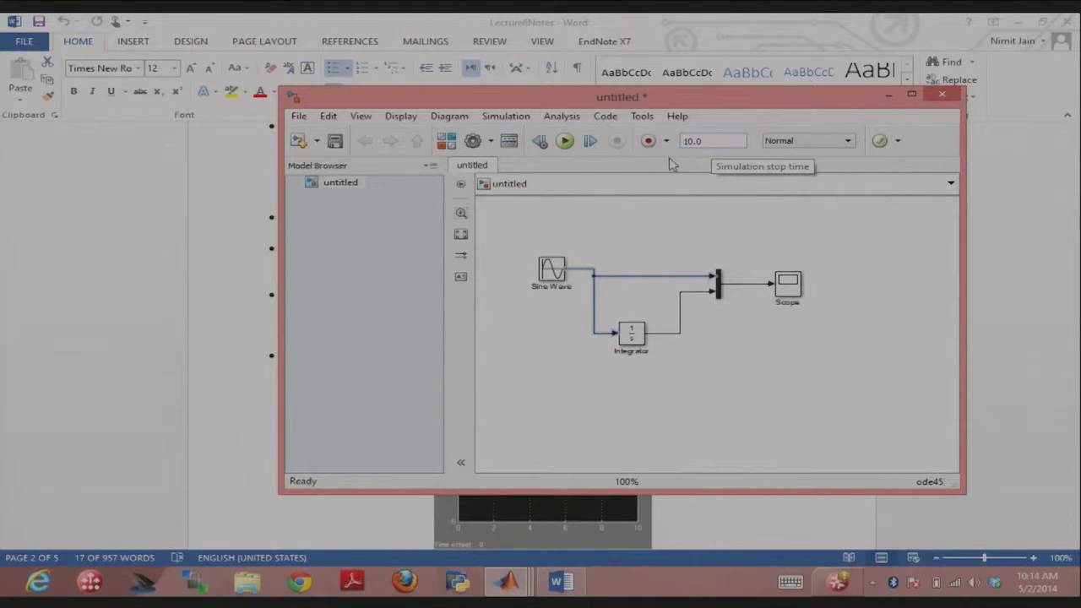
click(565, 142)
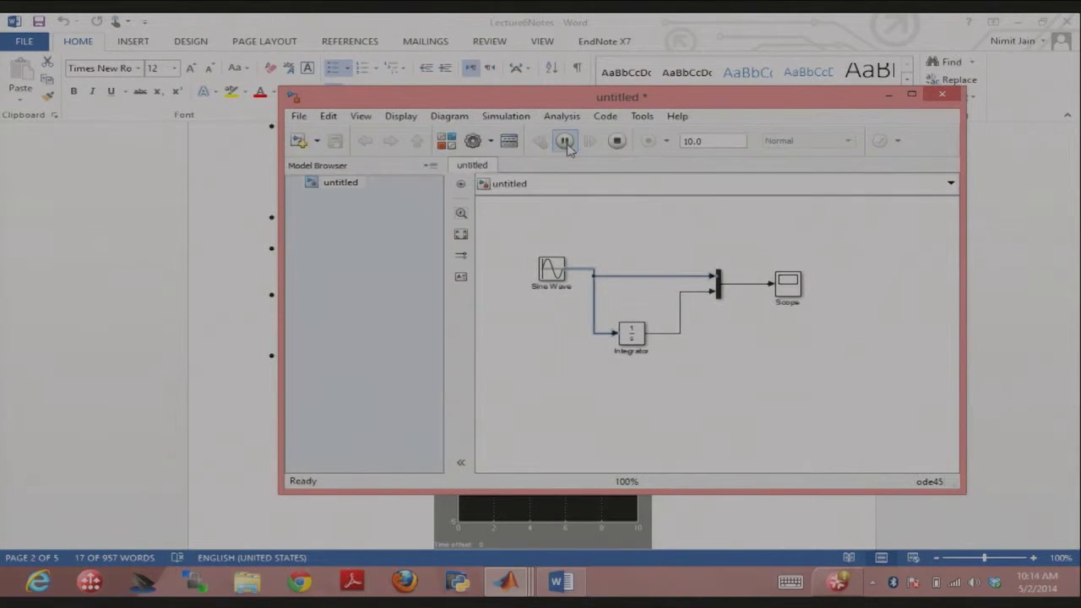
mouse_move(532, 589)
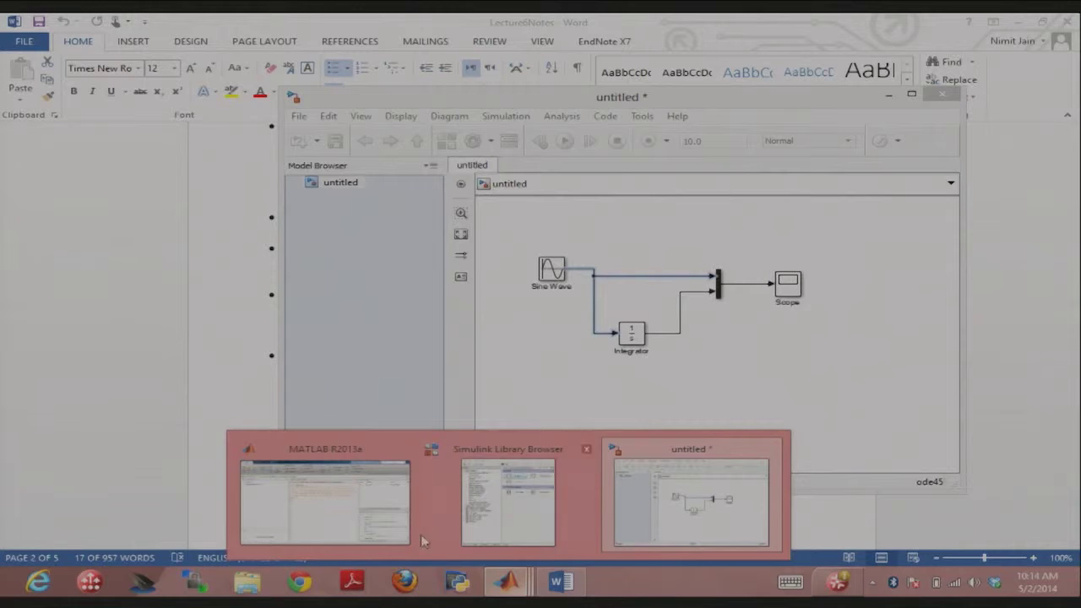
mouse_move(329, 475)
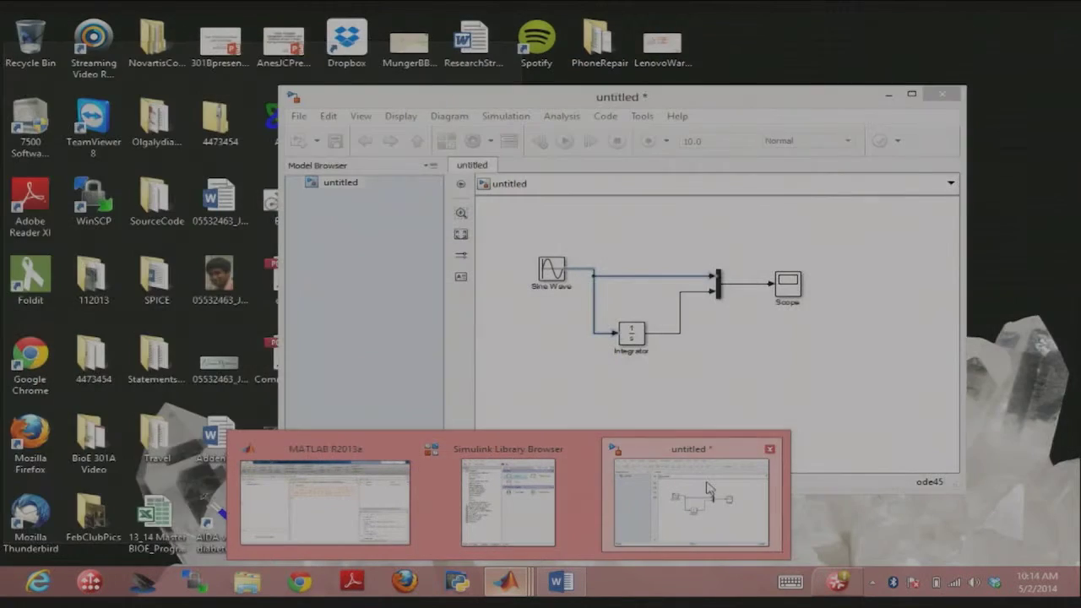
click(708, 488)
double_click(794, 286)
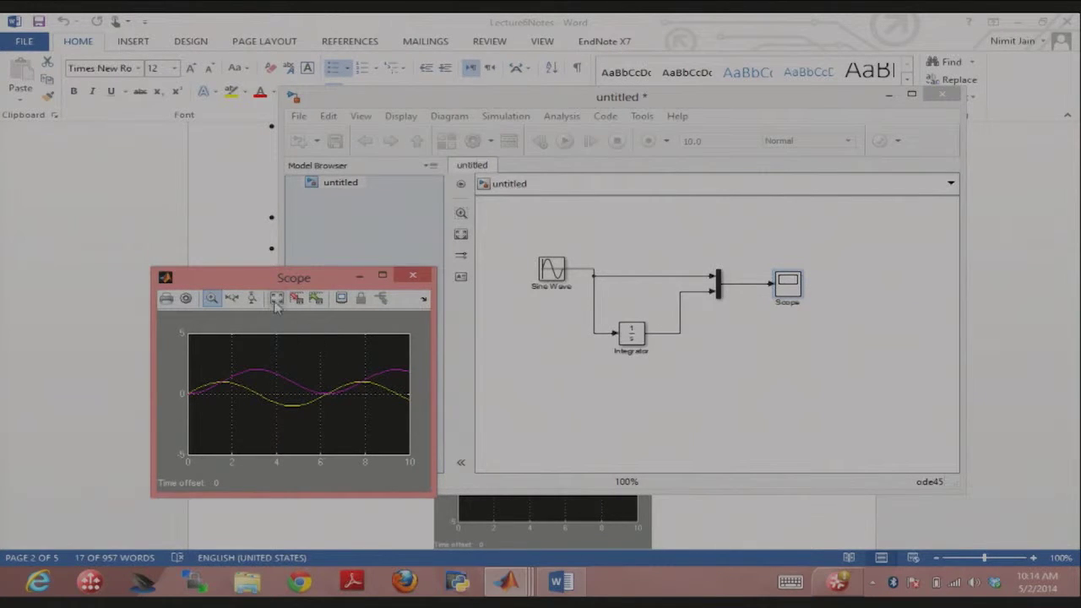
Step: Autoscale the Scope plot so both curves fill the axes
right_click(306, 352)
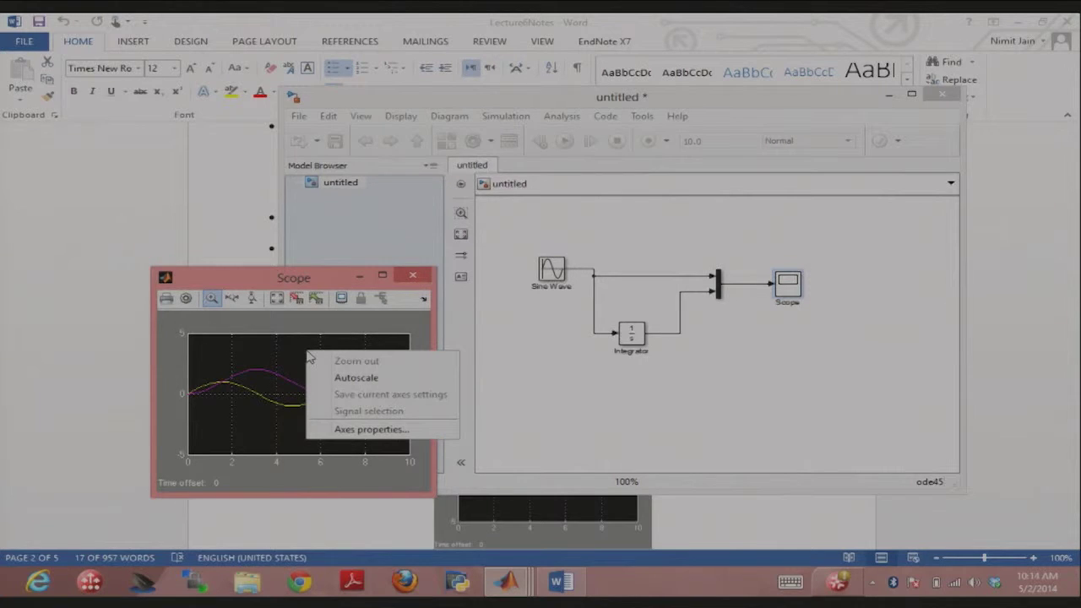
click(280, 289)
click(279, 301)
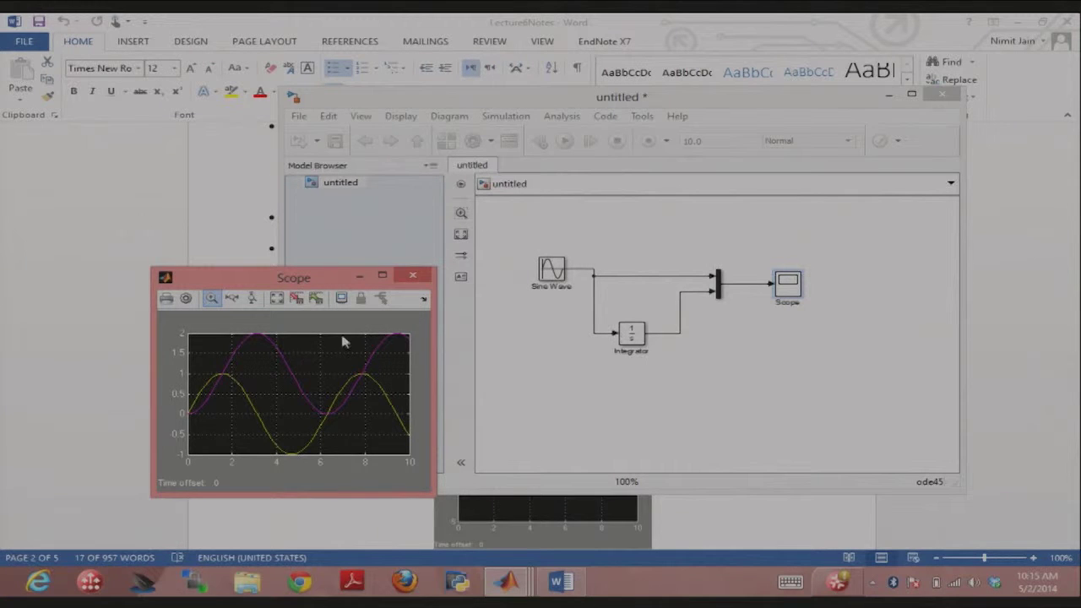
Step: Set the Integrator block's initial condition to -1 and apply the change
click(635, 333)
double_click(635, 333)
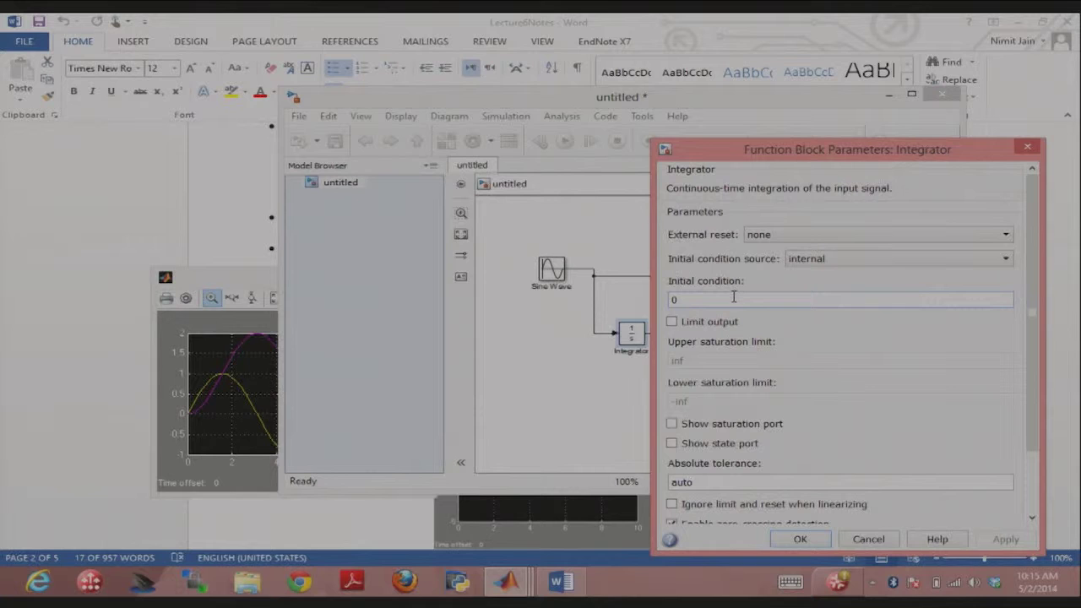
click(676, 300)
key(BackSpace)
text(-1)
click(794, 539)
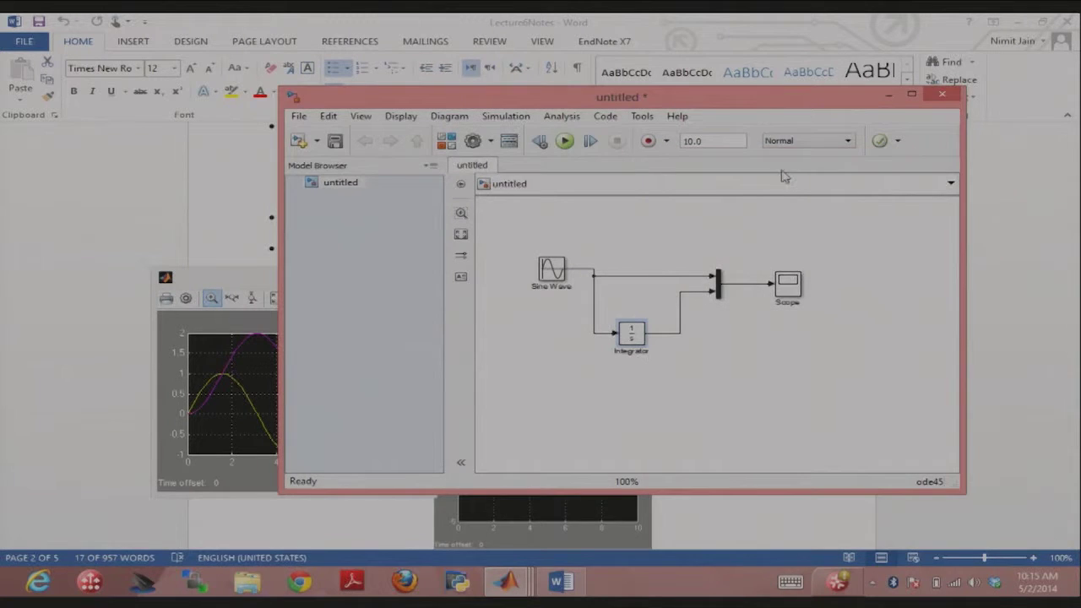
Step: Rerun the simulation with the new initial condition and autoscale the Scope plot again
click(565, 141)
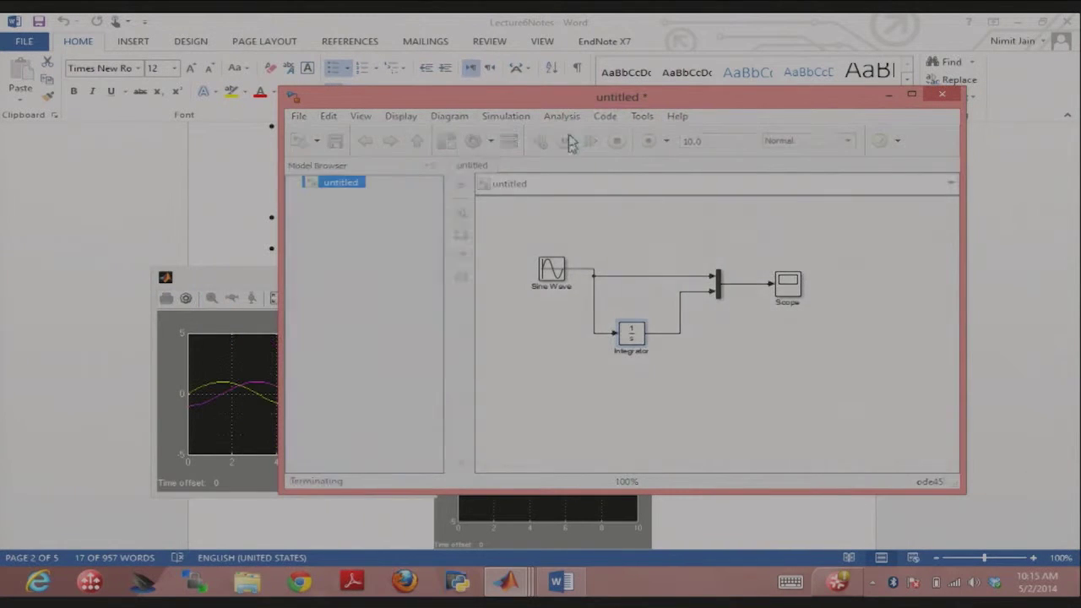
click(262, 279)
click(277, 298)
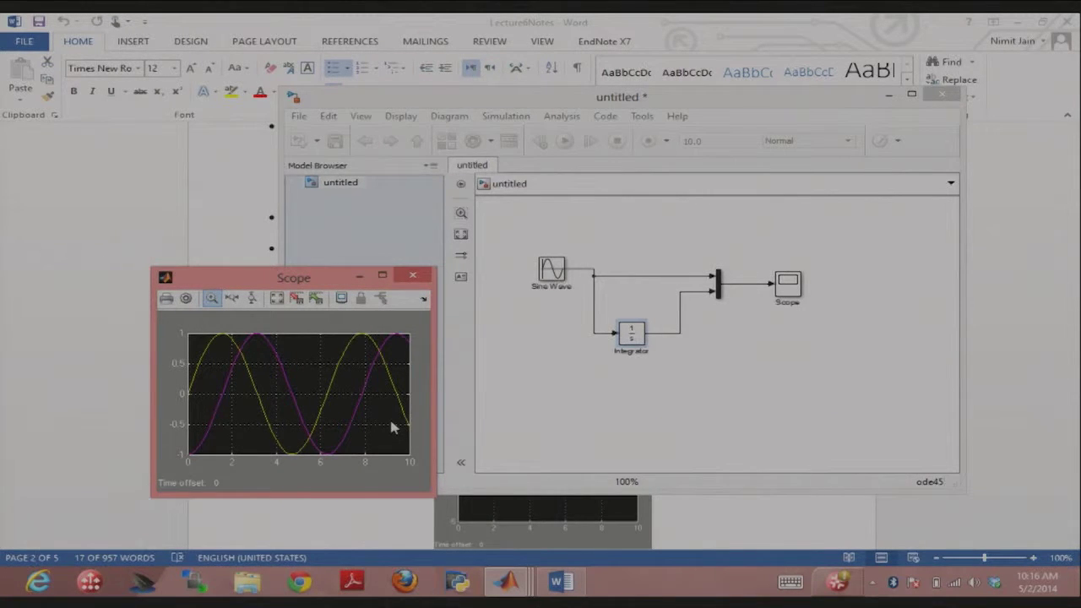
Step: Switch to the Word notes and read on to Demo 2 about simulating a first order differential equation
click(458, 19)
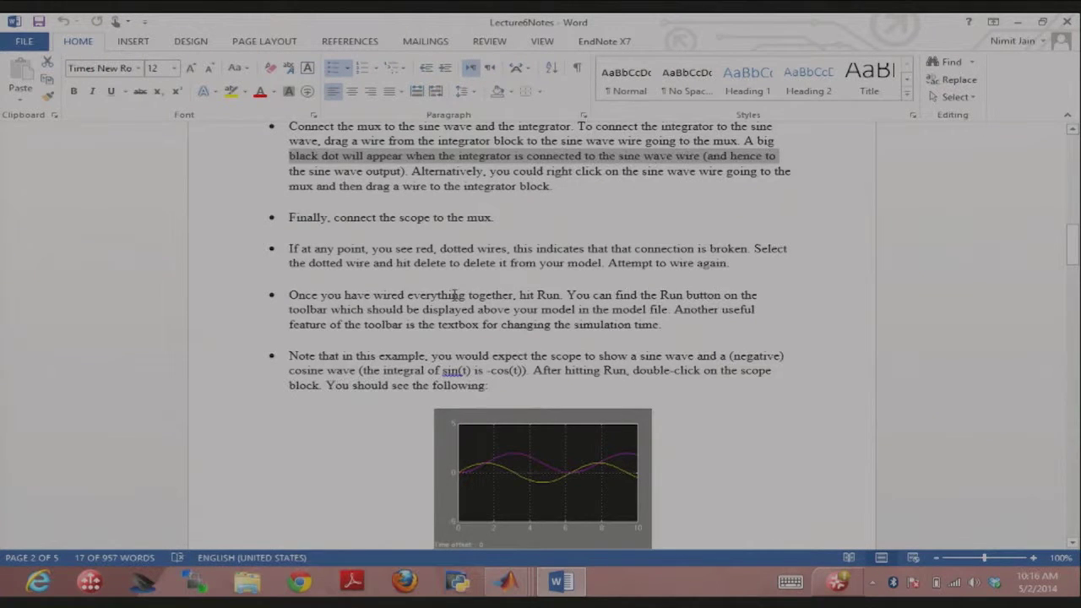
mouse_move(507, 581)
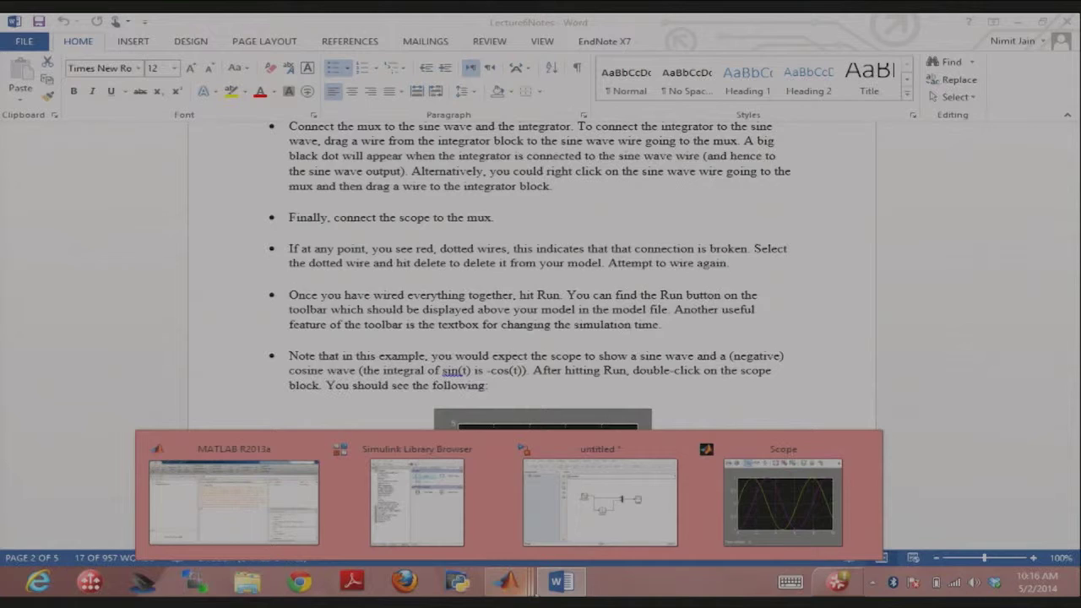
click(633, 512)
double_click(632, 335)
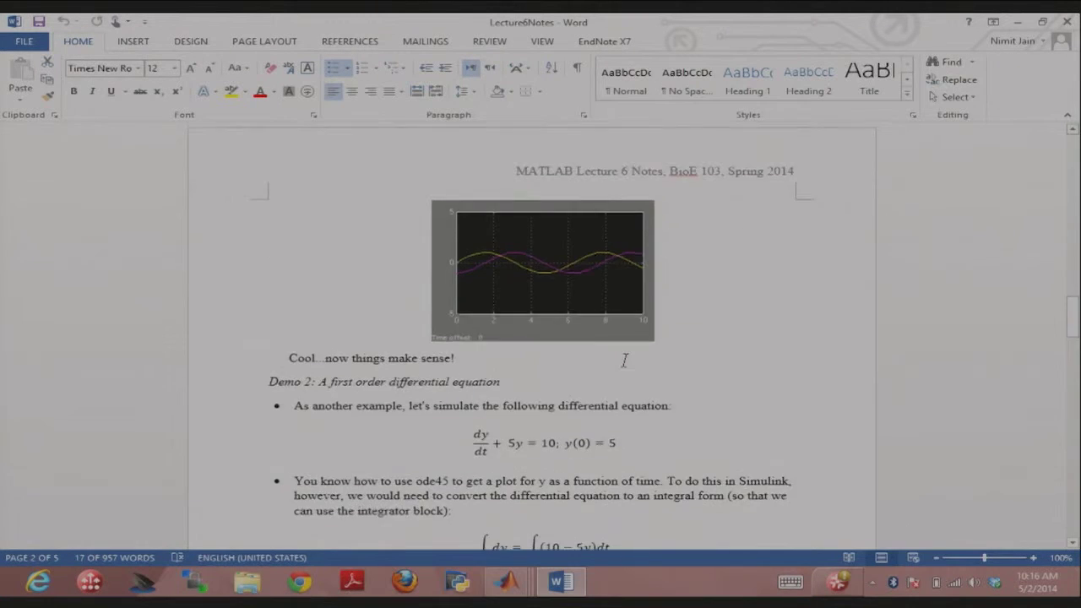
scroll(626, 359, down, 3)
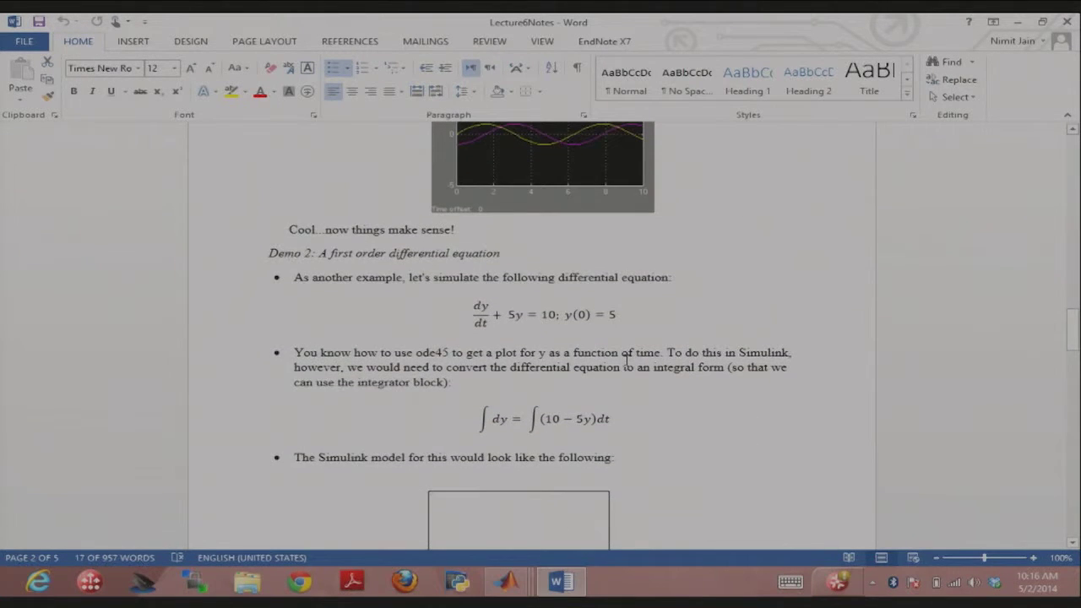
scroll(626, 359, down, 3)
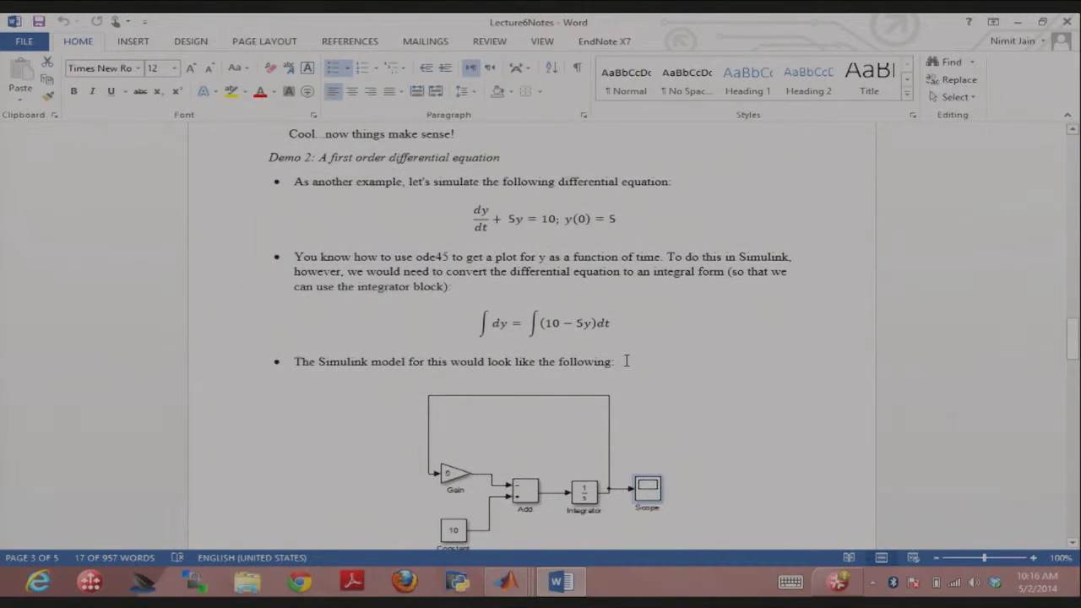
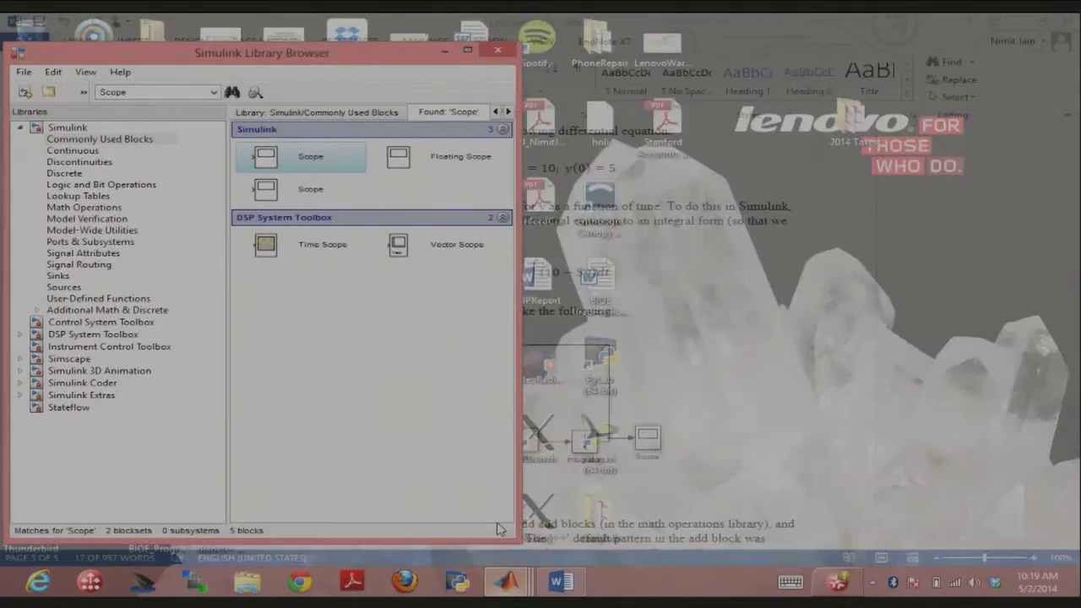
Step: Browse the Simulink Library Browser's categories and look through the blocks of the Math Operations library
click(88, 152)
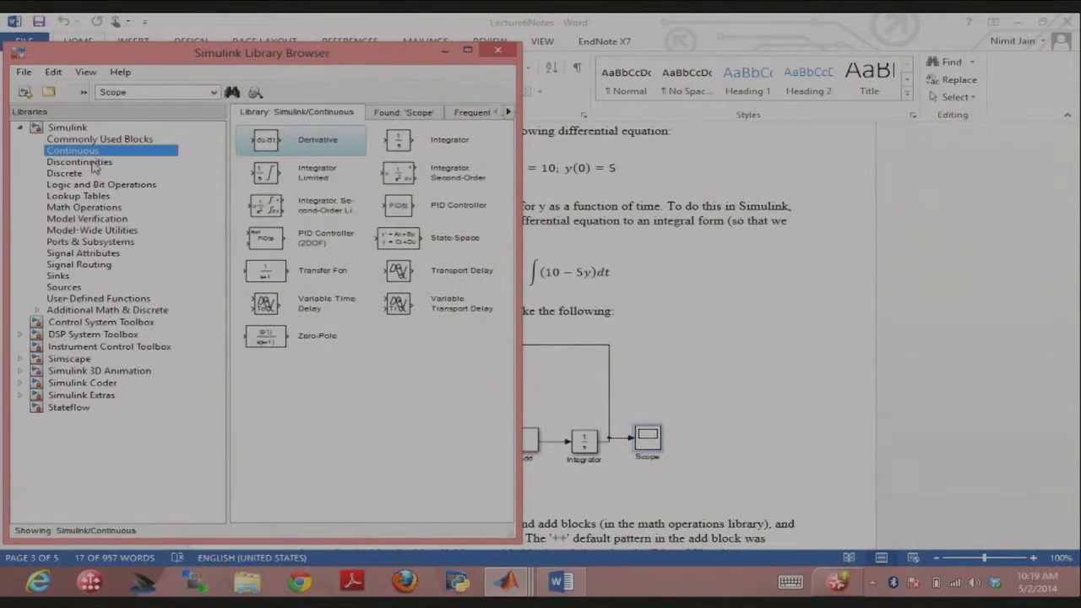
click(90, 161)
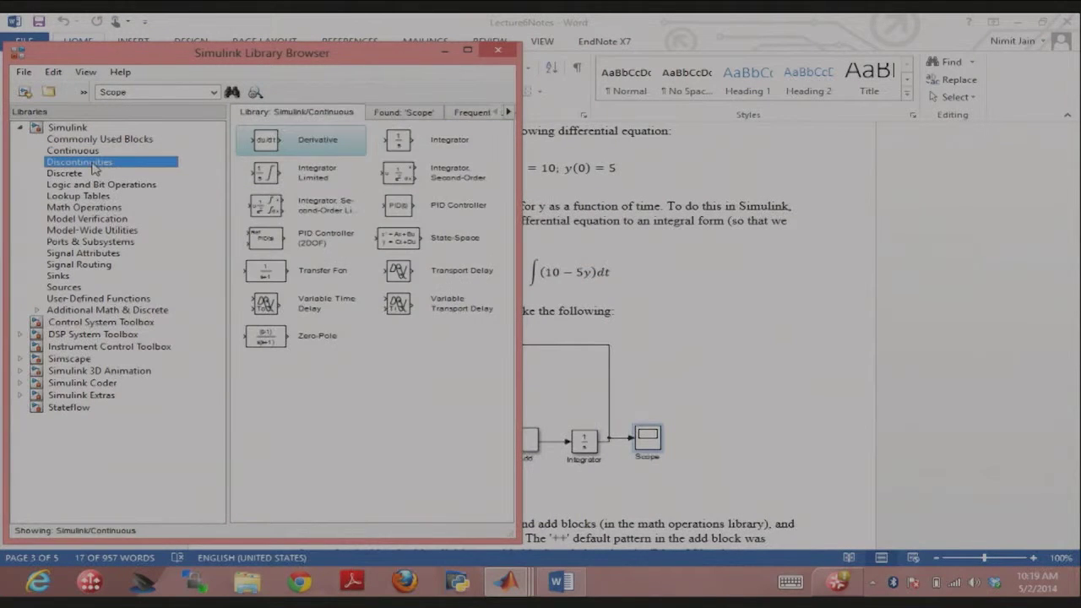
click(93, 209)
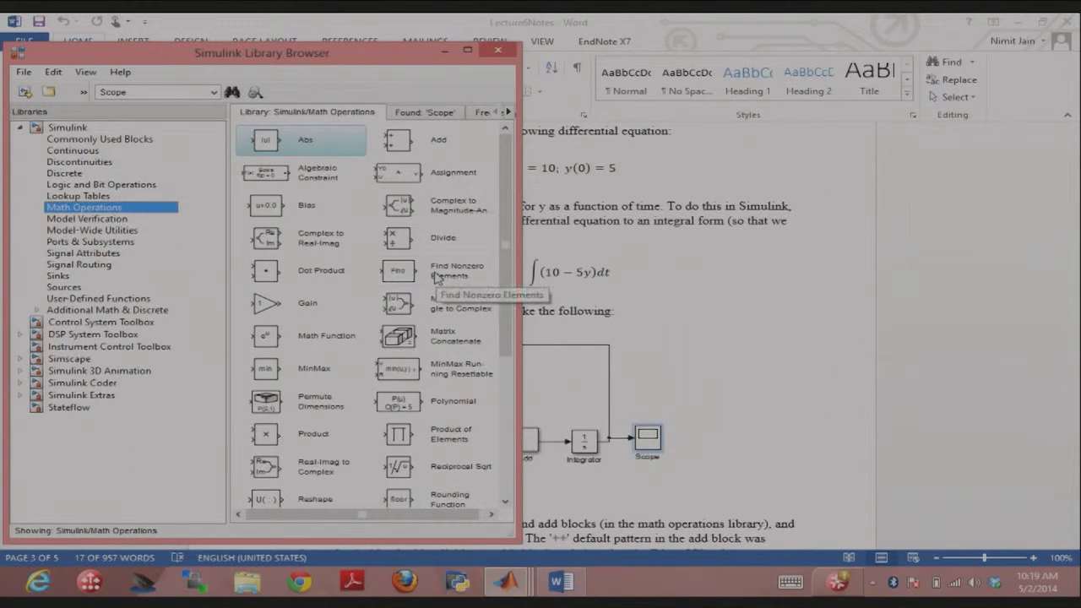
double_click(145, 87)
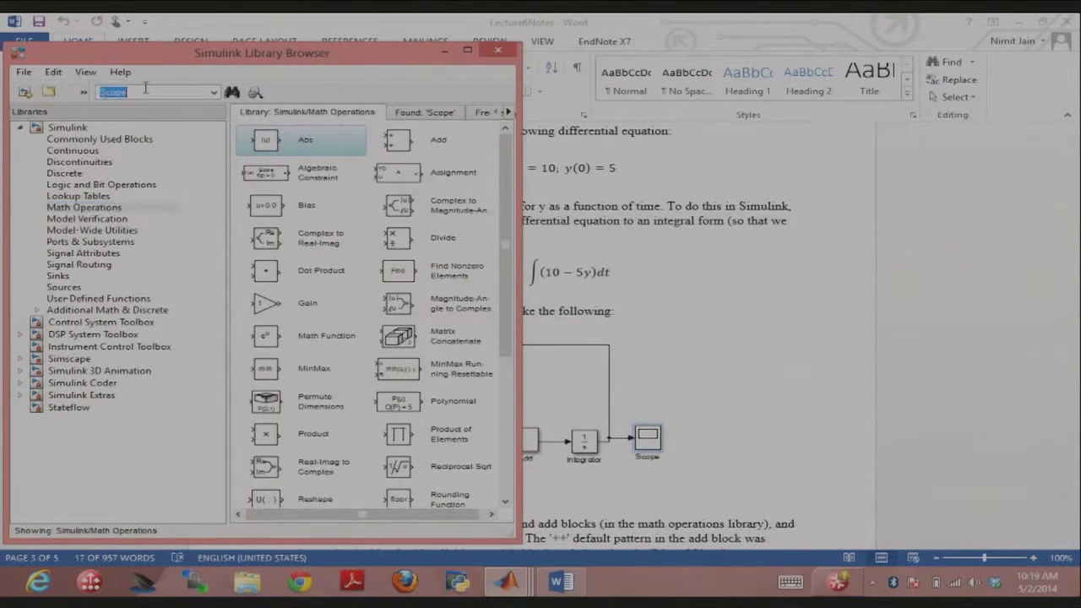
click(282, 437)
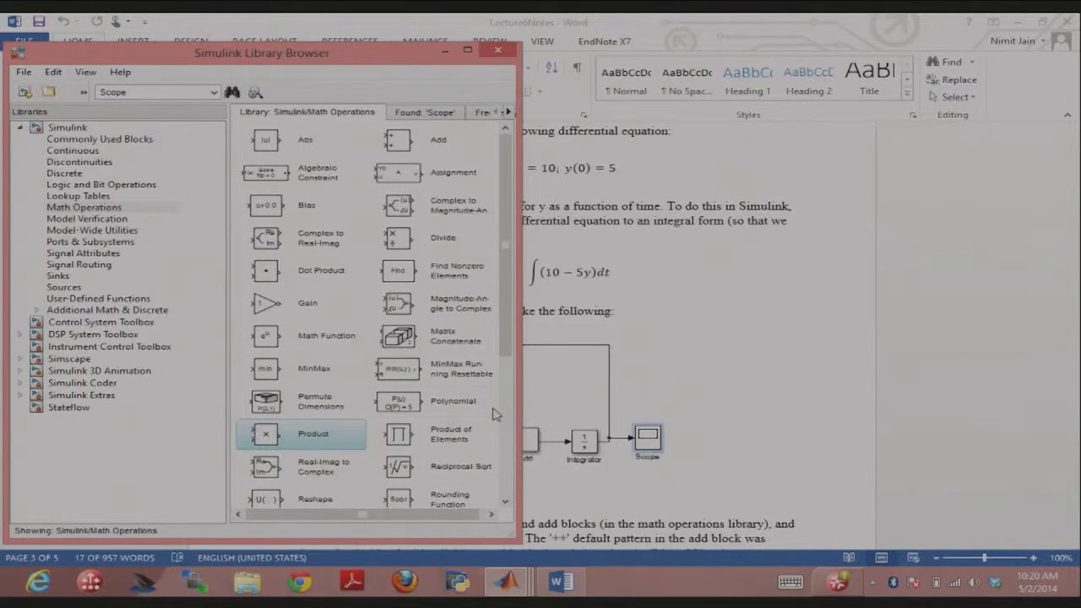
Step: Create a new blank Simulink model and place its window beside the Library Browser
key(alt+Tab)
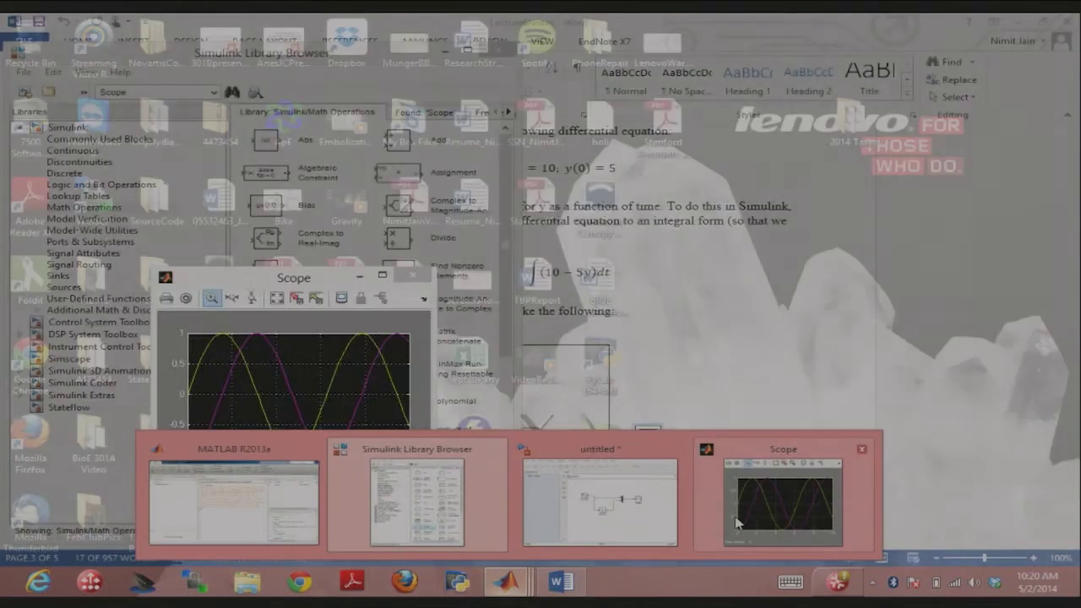
key(ctrl+n)
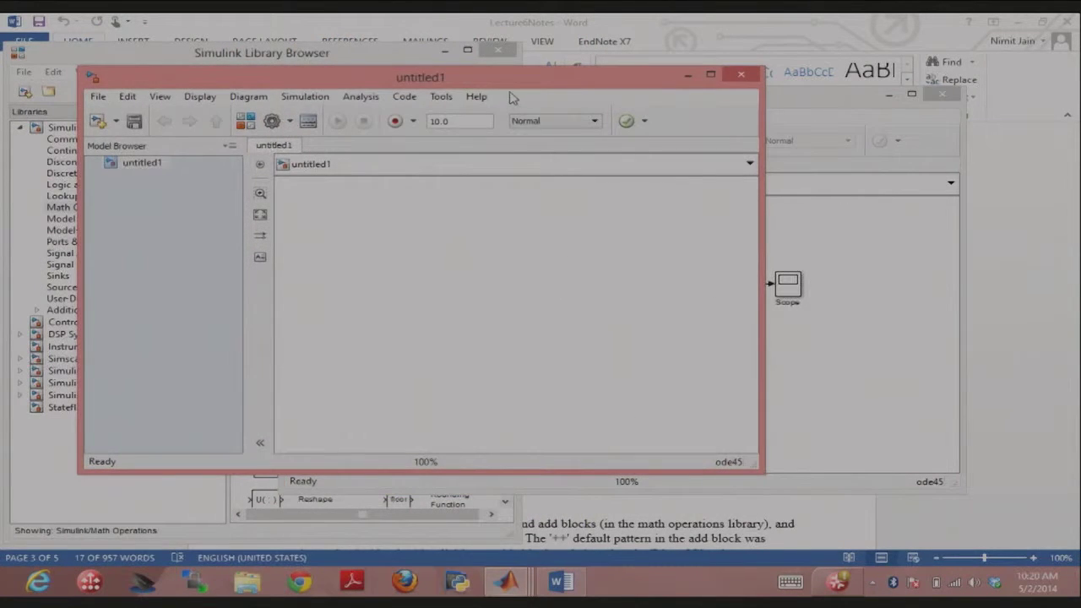
drag(504, 97, 872, 59)
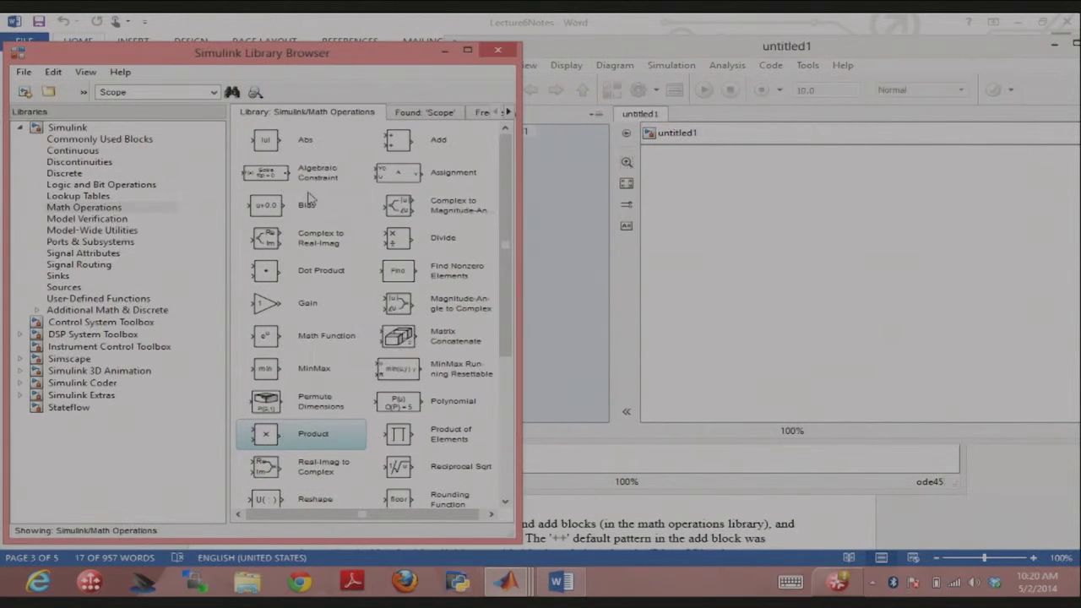
Step: Read in the Word notes how Demo 2 uses the Gain, Add and Constant blocks and the Add block's signs
click(638, 526)
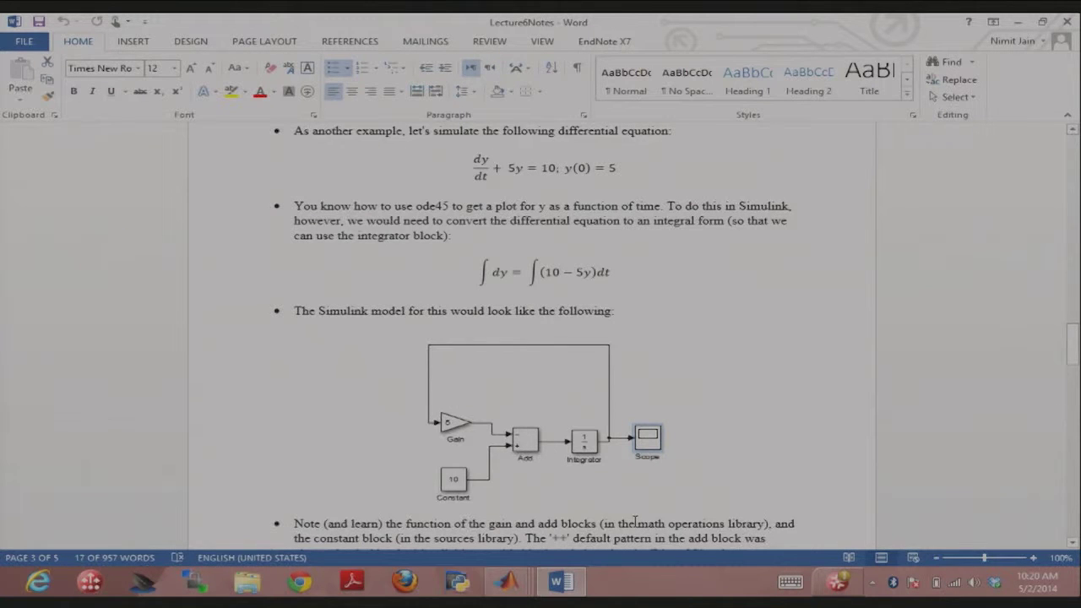
click(506, 582)
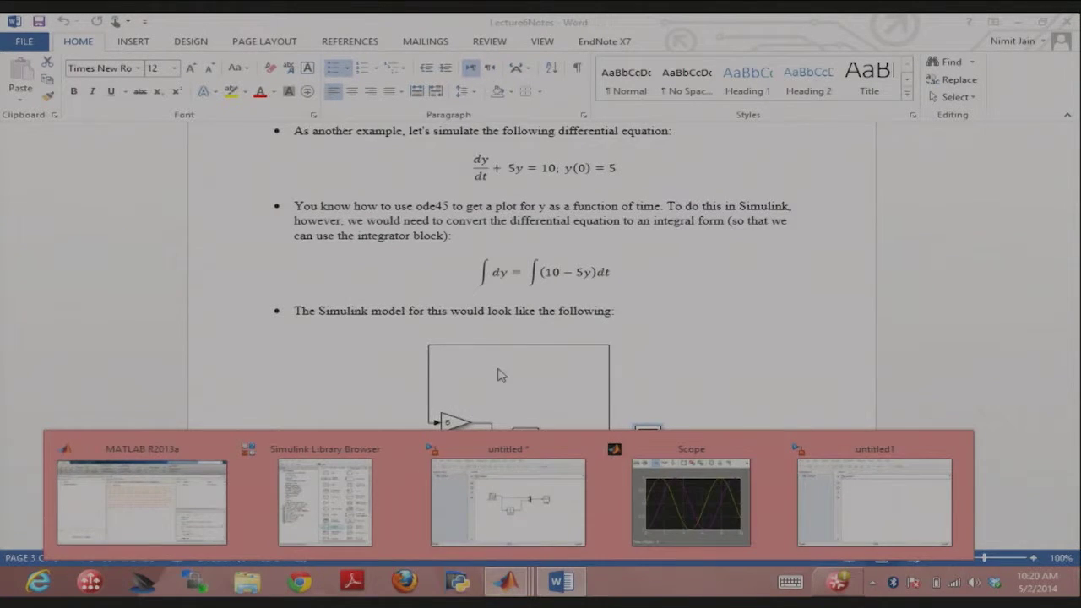
scroll(506, 355, down, 2)
scroll(509, 359, down, 2)
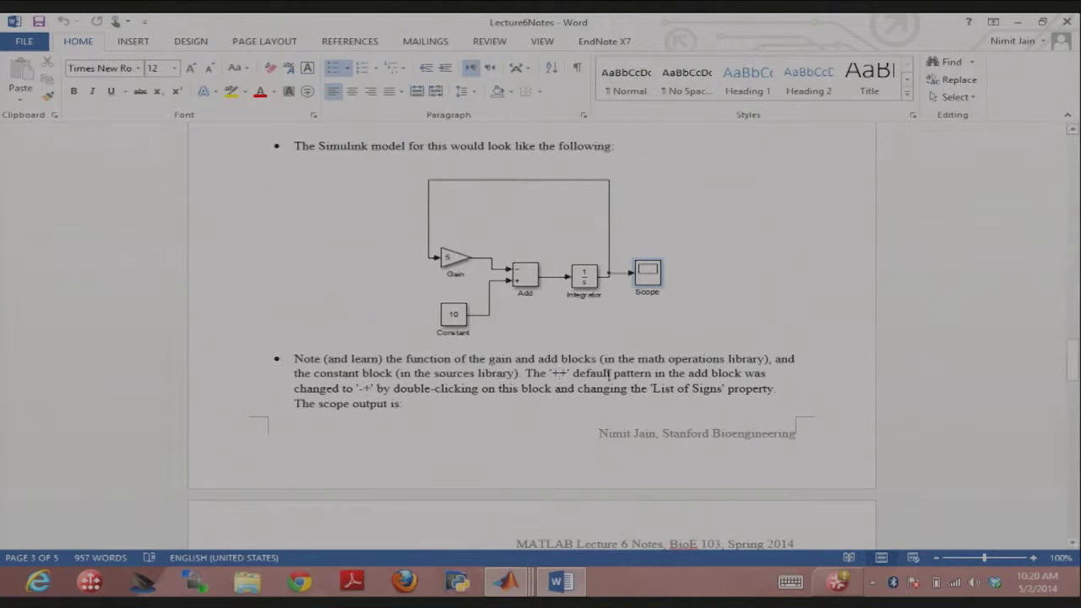
Step: Bring the Library Browser and the new blank model forward, and move the model window clear of the browser
mouse_move(512, 568)
click(848, 513)
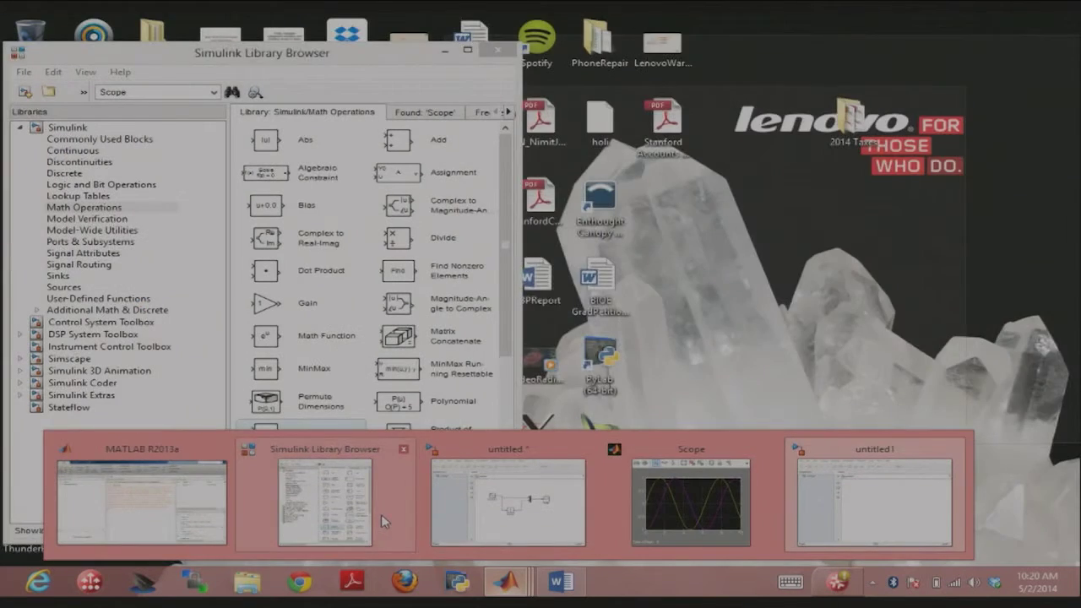
click(375, 512)
drag(819, 49, 944, 173)
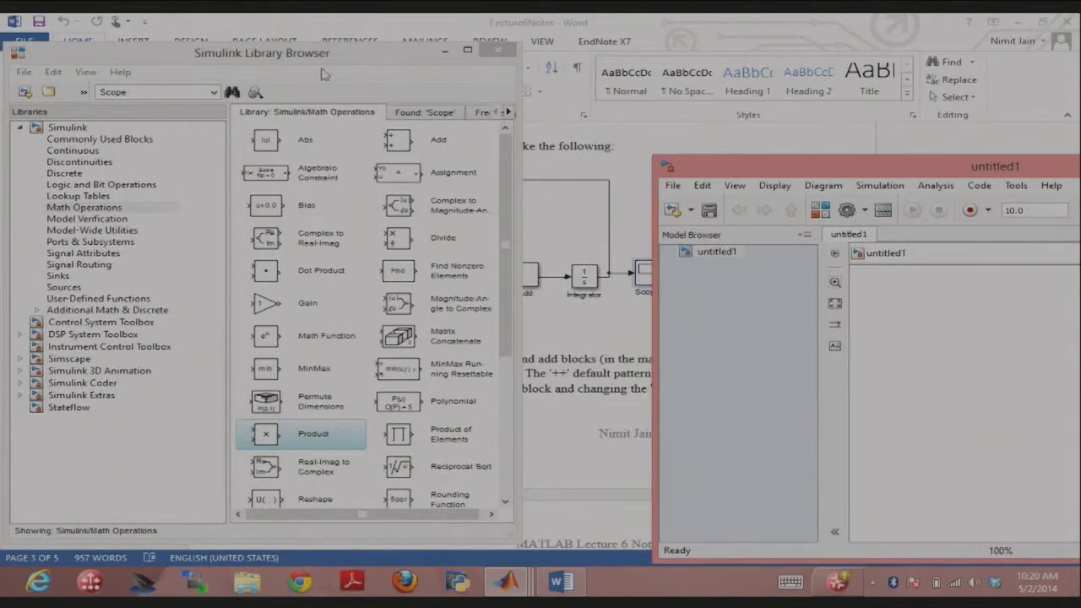
Step: Add a Gain block and an Add block from the Math Operations library to the blank untitled1 model
drag(320, 56, 214, 88)
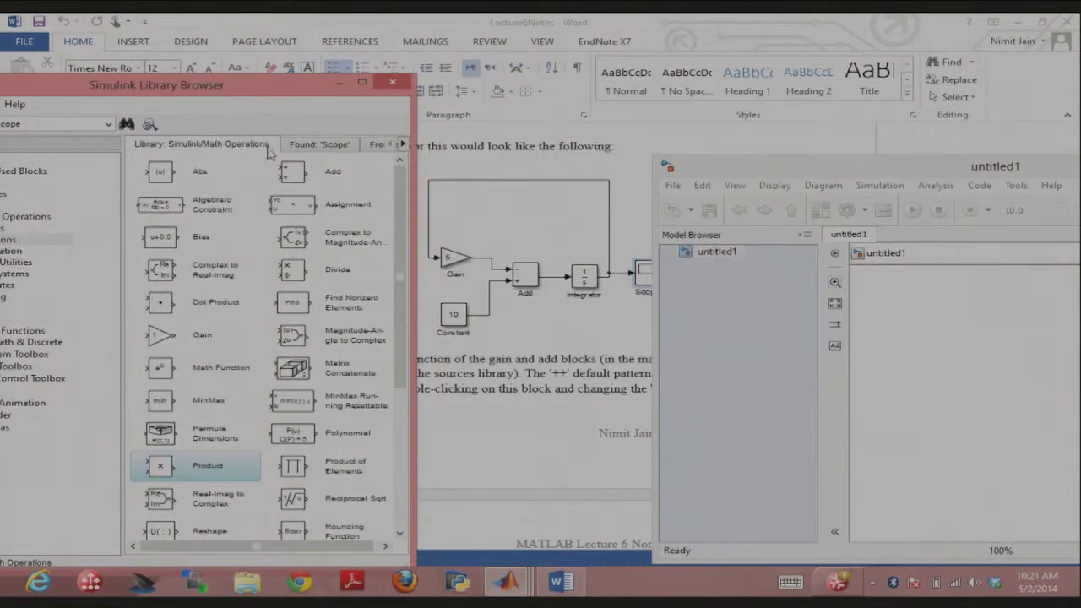
drag(201, 335, 921, 342)
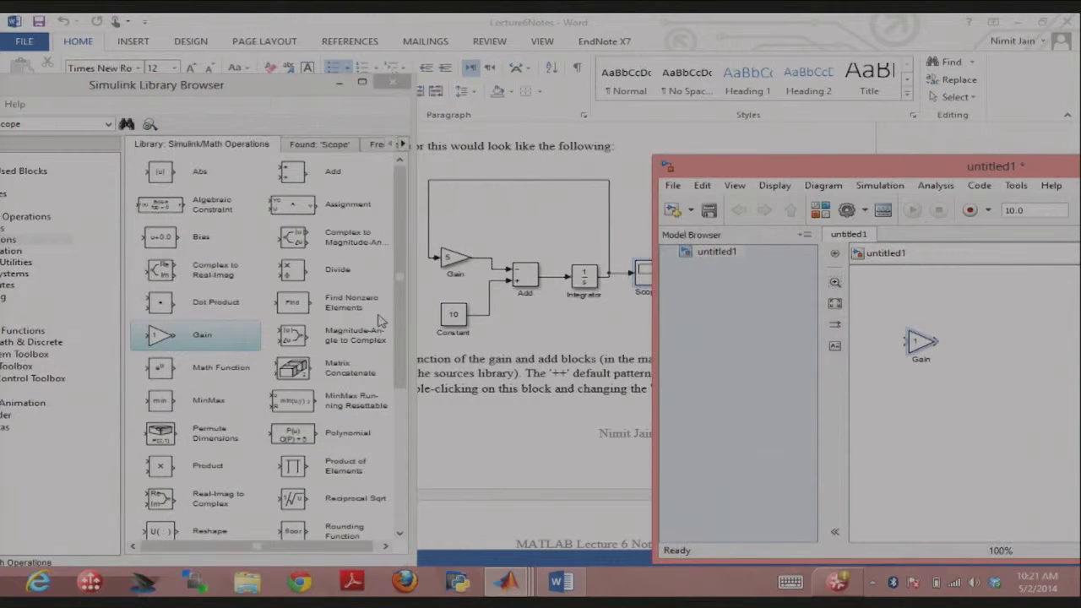
drag(992, 359, 991, 359)
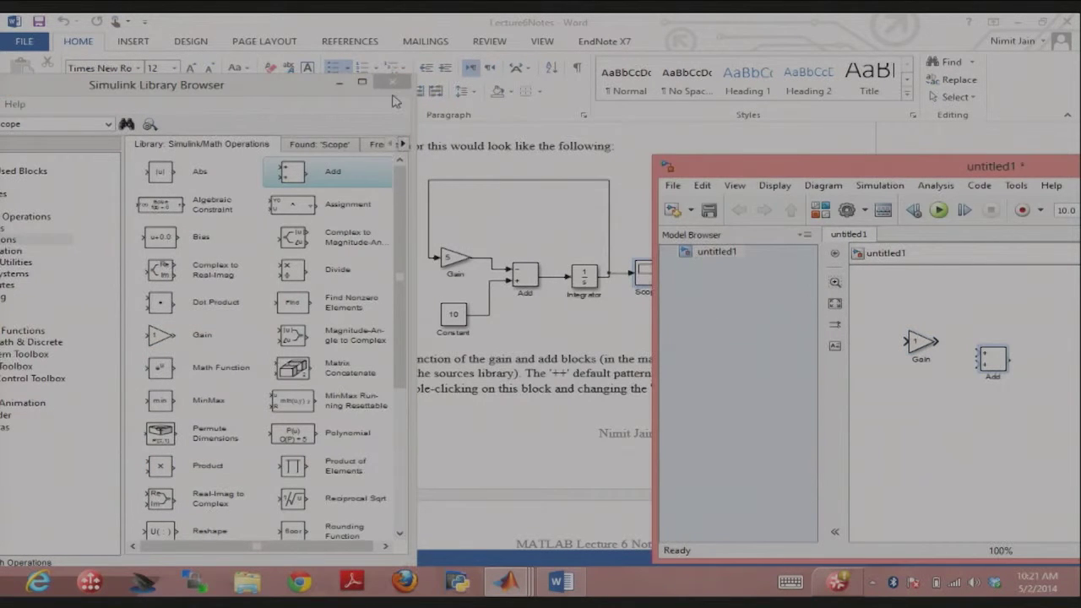
Step: Add a Constant block from the Sources library below the Gain block in the untitled1 model
drag(279, 84, 383, 75)
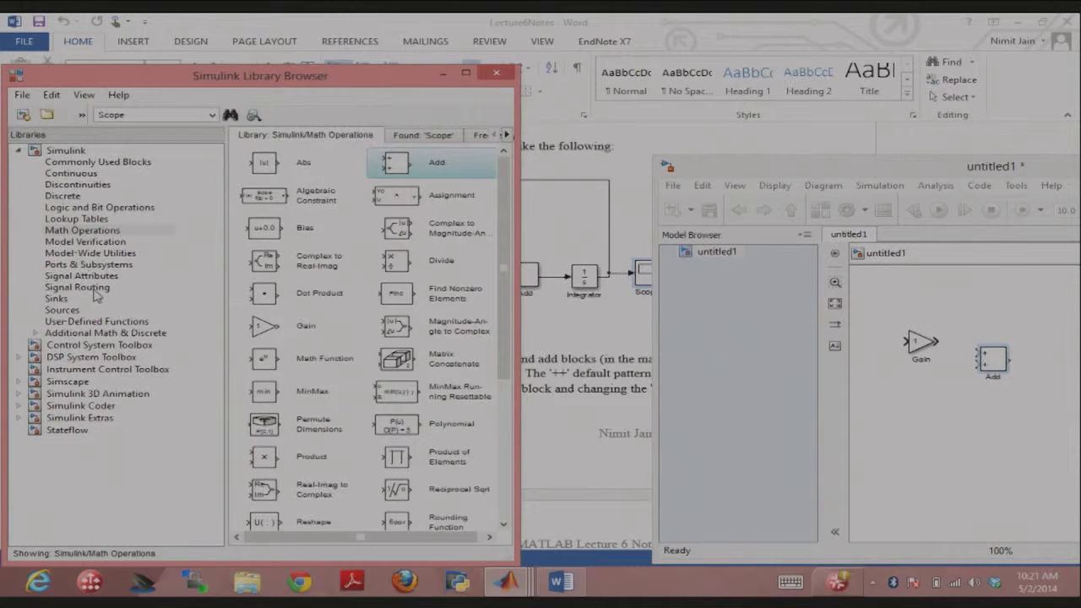
click(72, 310)
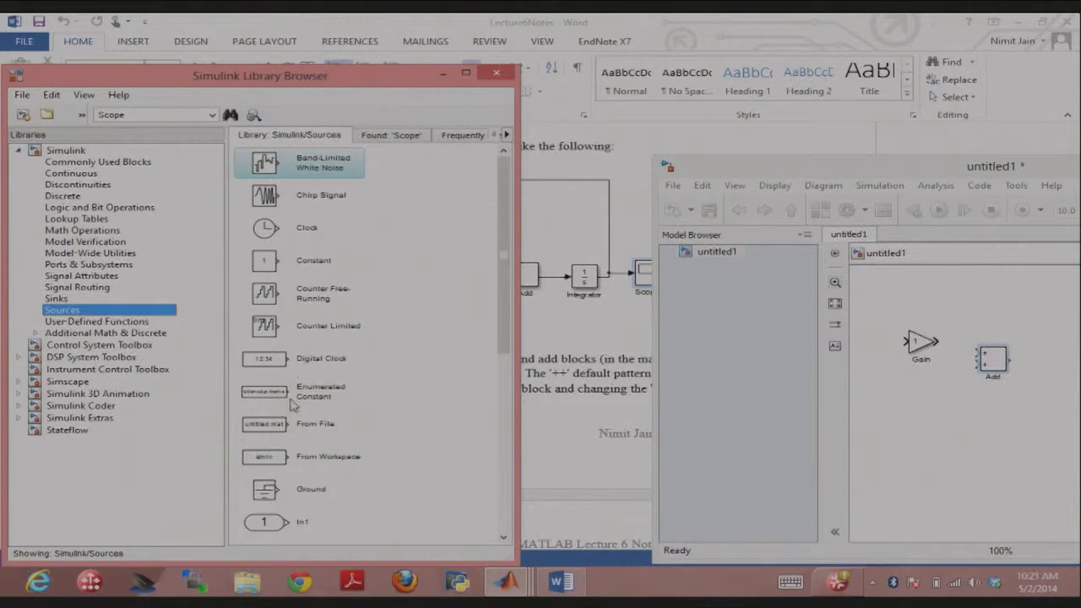
scroll(344, 292, down, 3)
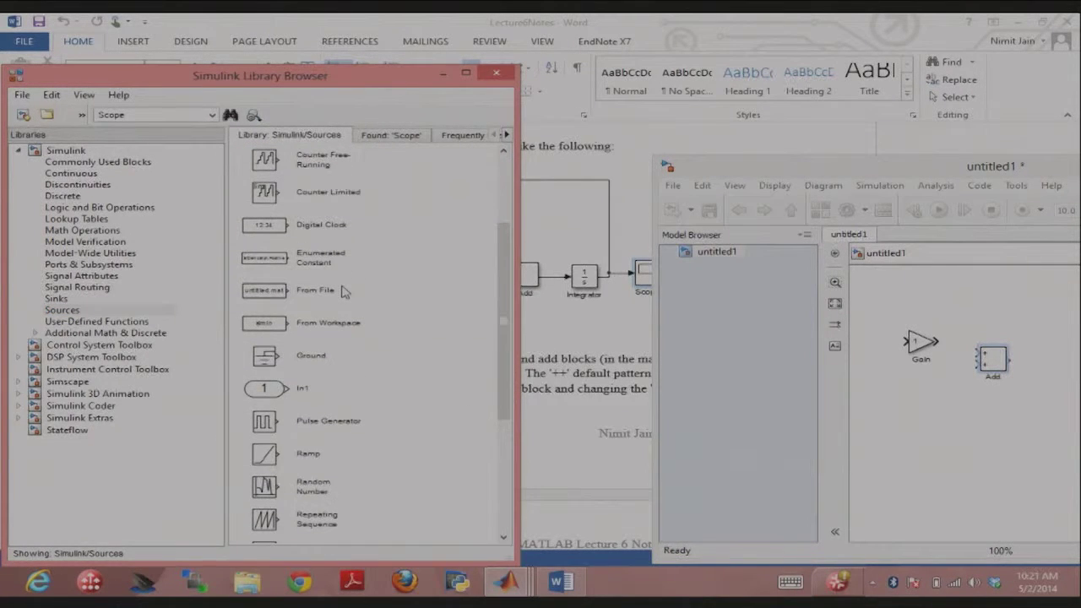
scroll(323, 321, up, 2)
click(313, 324)
click(301, 196)
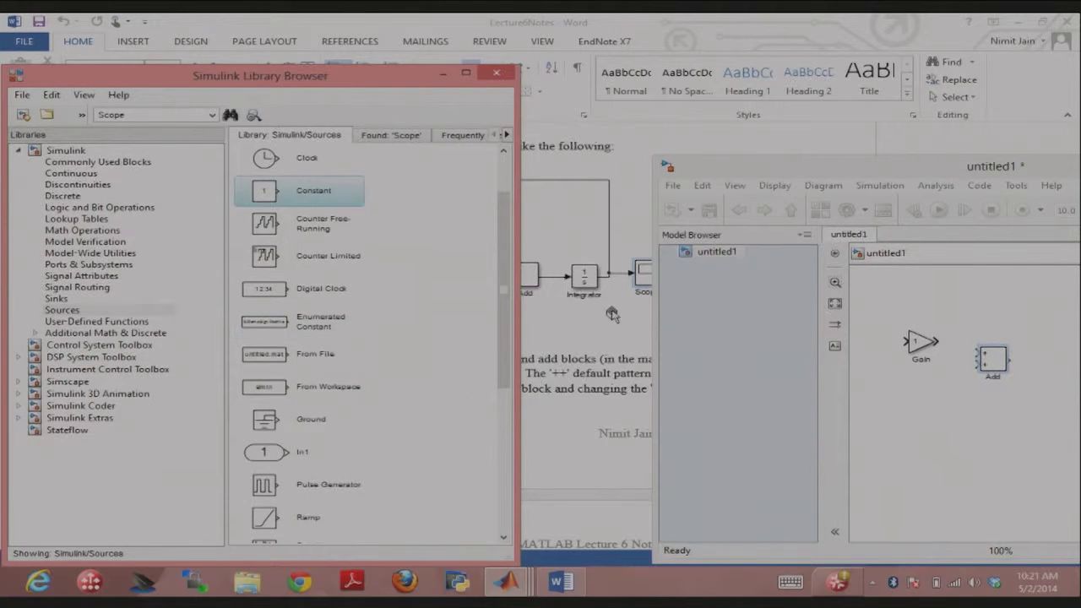
click(915, 408)
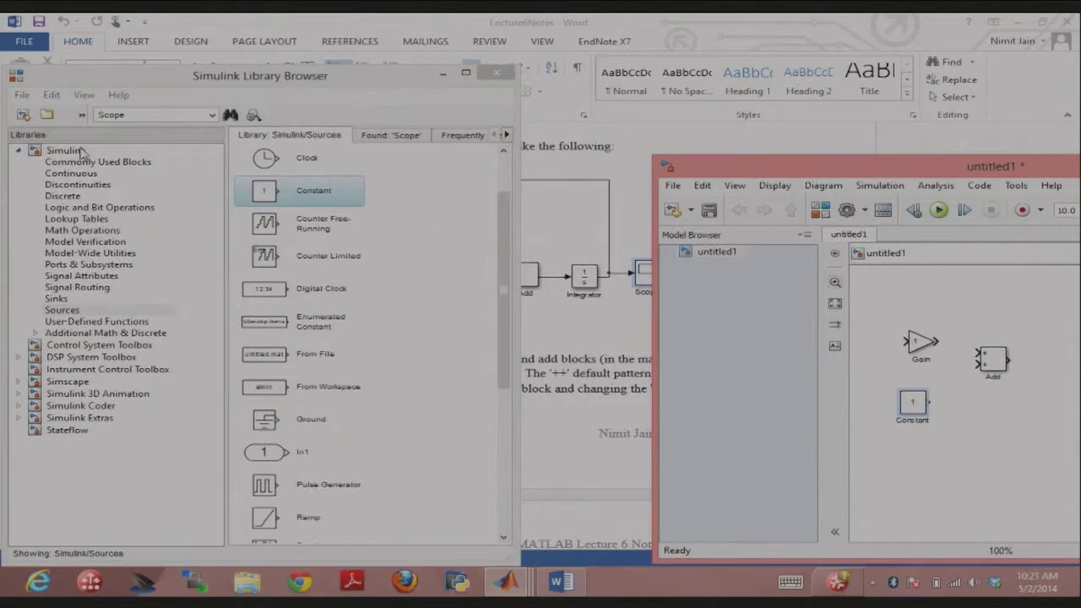
Step: Place an Integrator block beside the Add block and a Scope block after it, and connect the Integrator's output to the Scope
click(81, 174)
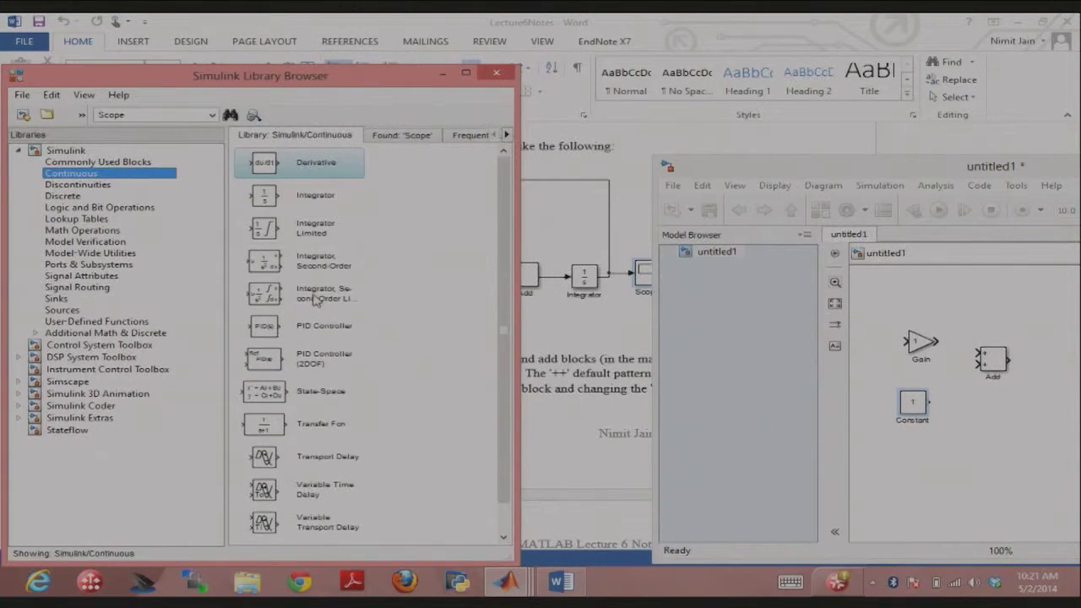
click(328, 197)
drag(1051, 363, 1051, 363)
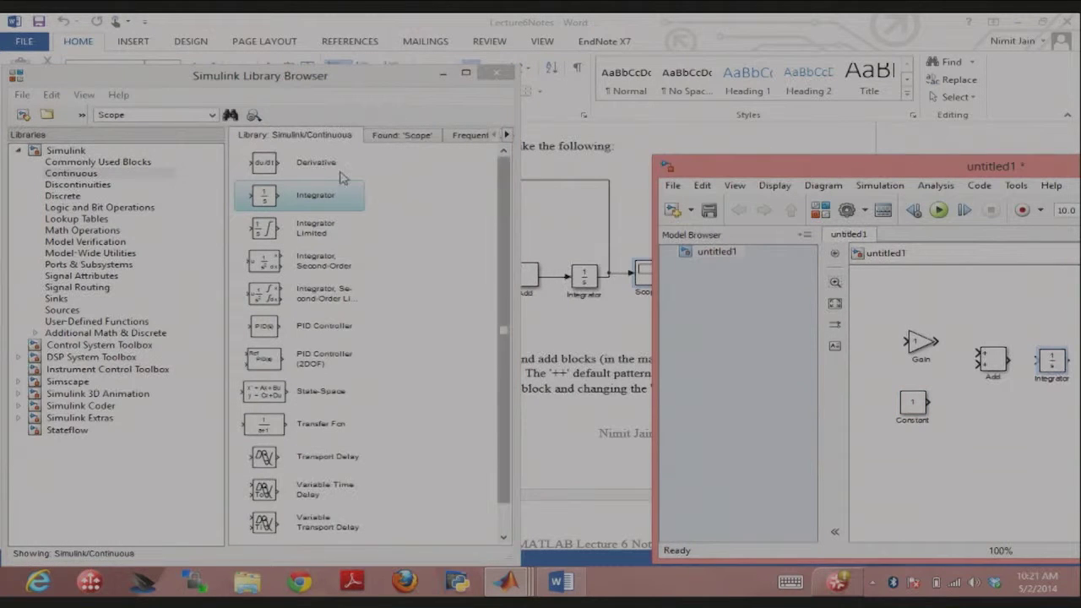
click(65, 301)
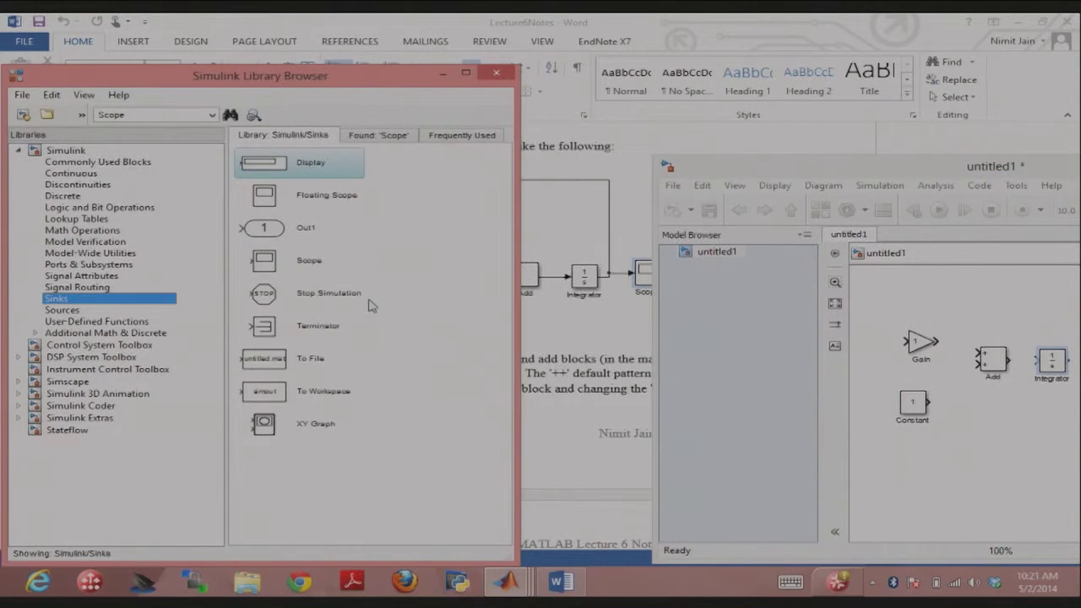
drag(782, 169, 564, 116)
drag(304, 262, 855, 307)
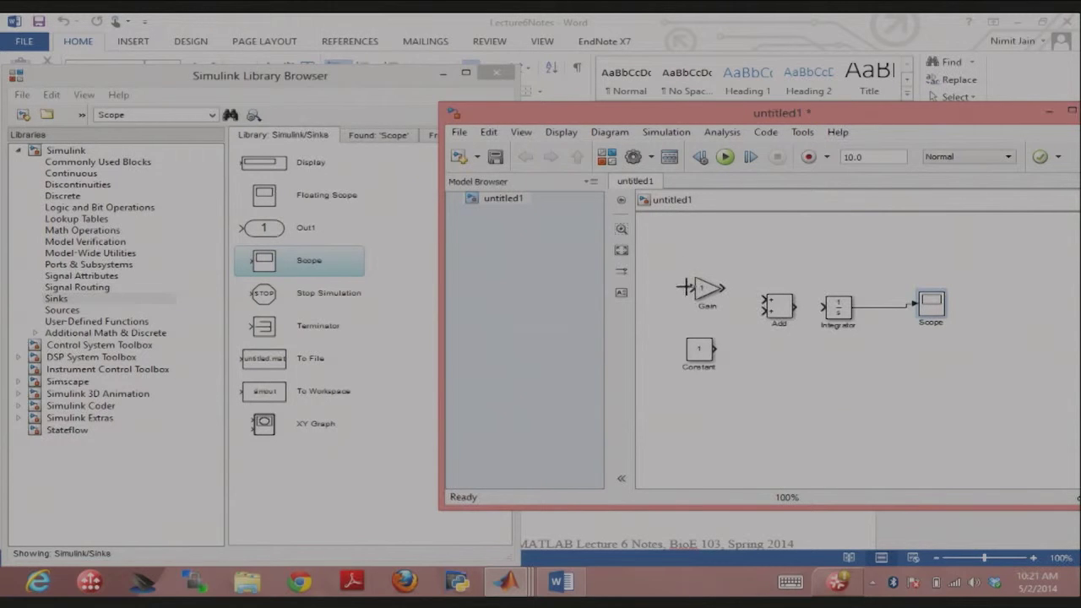
Step: Feed the Integrator's output back to the Gain input, wire Gain and Constant into the Add block, and connect Add to the Integrator
drag(686, 285, 865, 306)
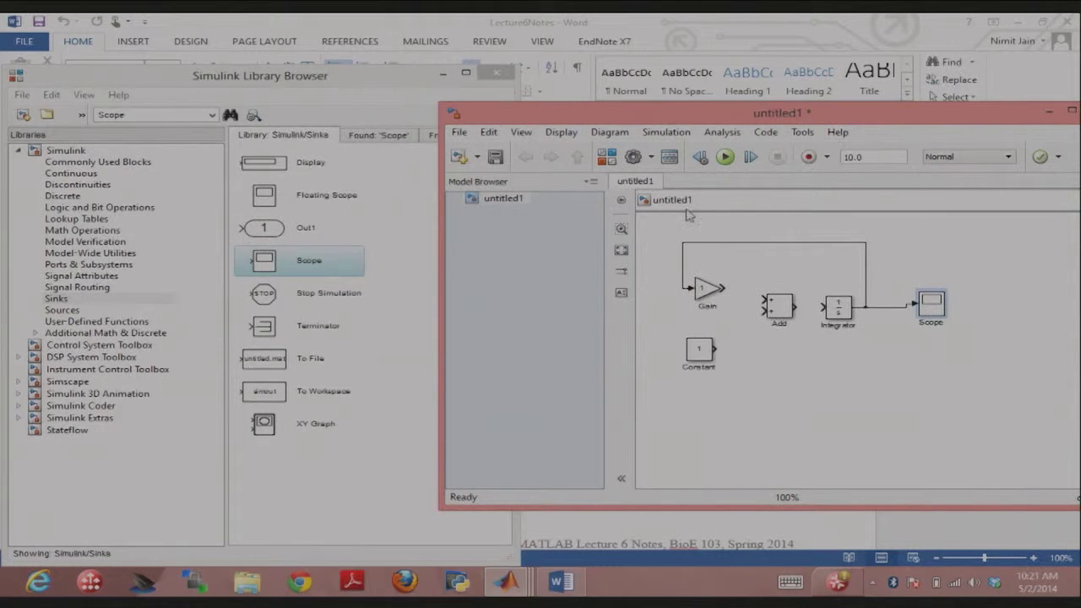
drag(722, 289, 761, 302)
drag(716, 349, 823, 307)
click(698, 286)
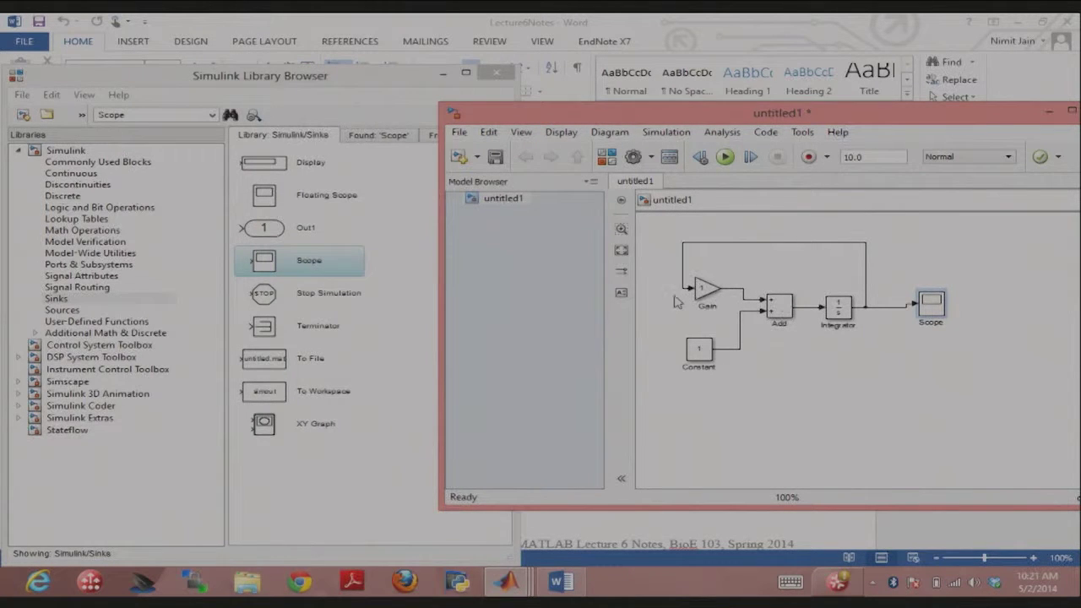
Step: Set the Gain block's gain to -5 and the Constant block's value to 10
double_click(709, 289)
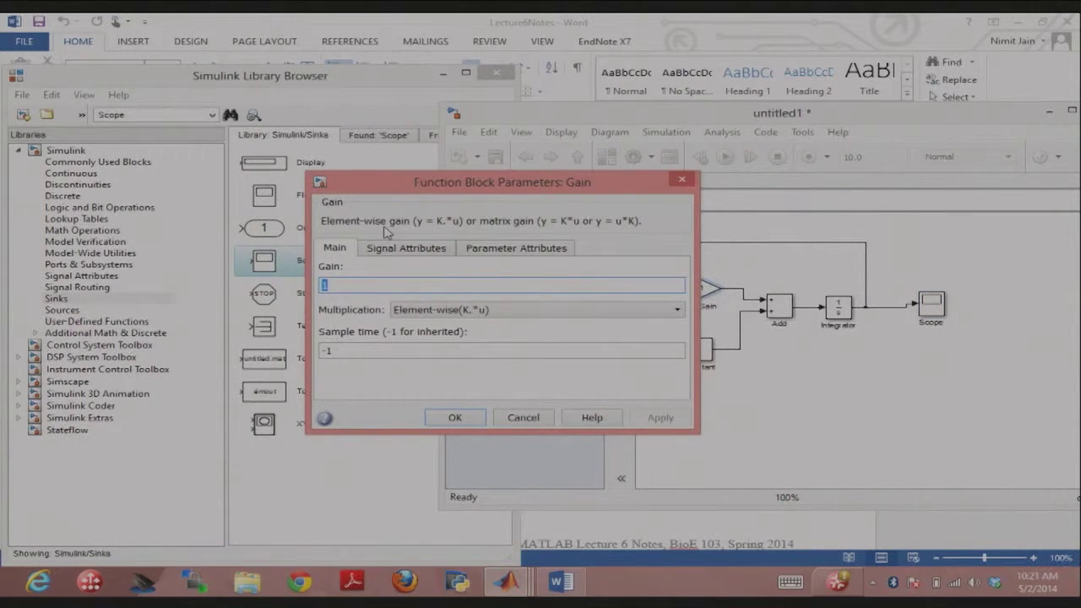
text(-5)
key(Return)
double_click(700, 348)
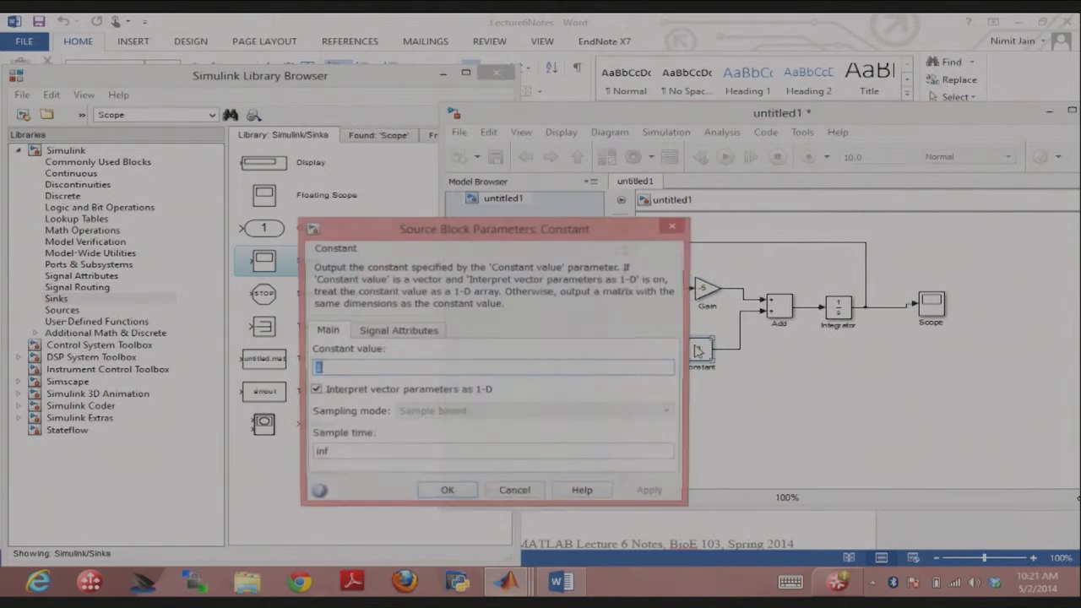
text(10)
key(Return)
Step: Set the Integrator block's initial condition to 5
click(840, 305)
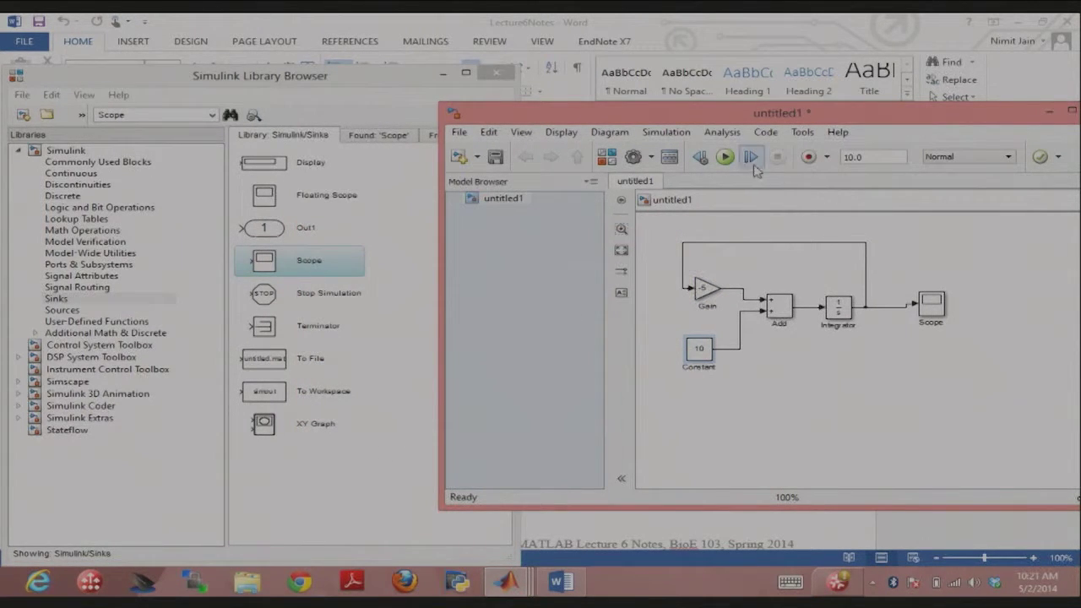
click(854, 270)
double_click(840, 308)
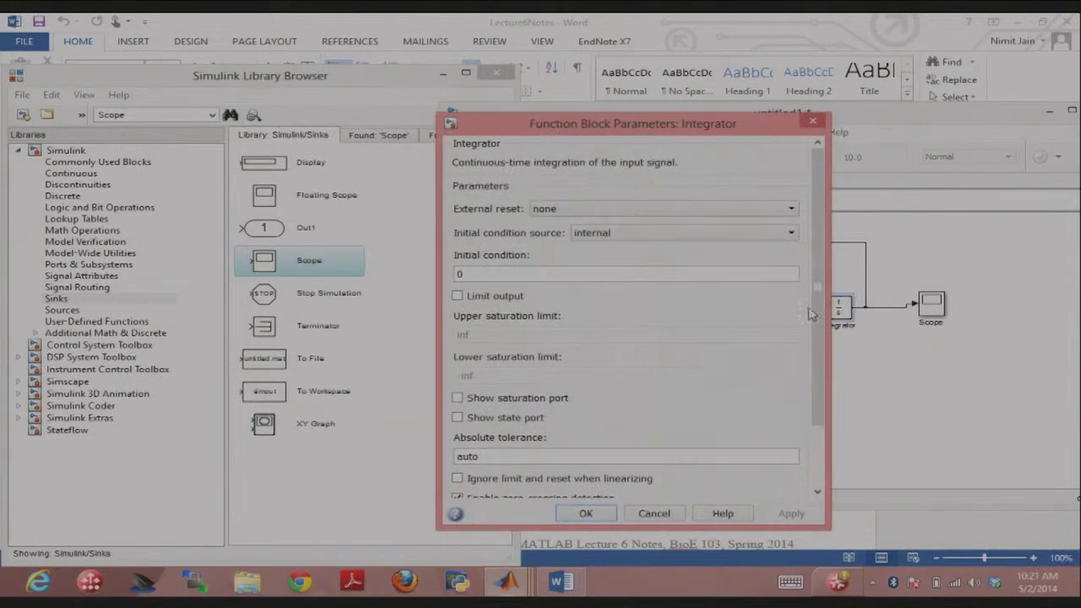
double_click(626, 274)
key(Return)
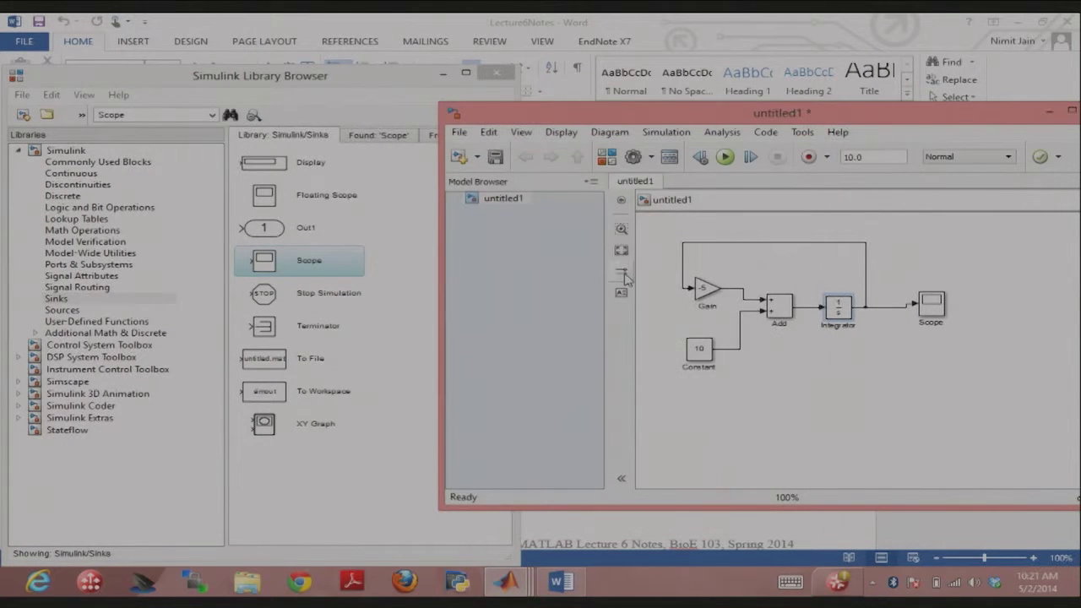
Step: Run the simulation, open the Scope and autoscale its plot
click(726, 158)
double_click(931, 307)
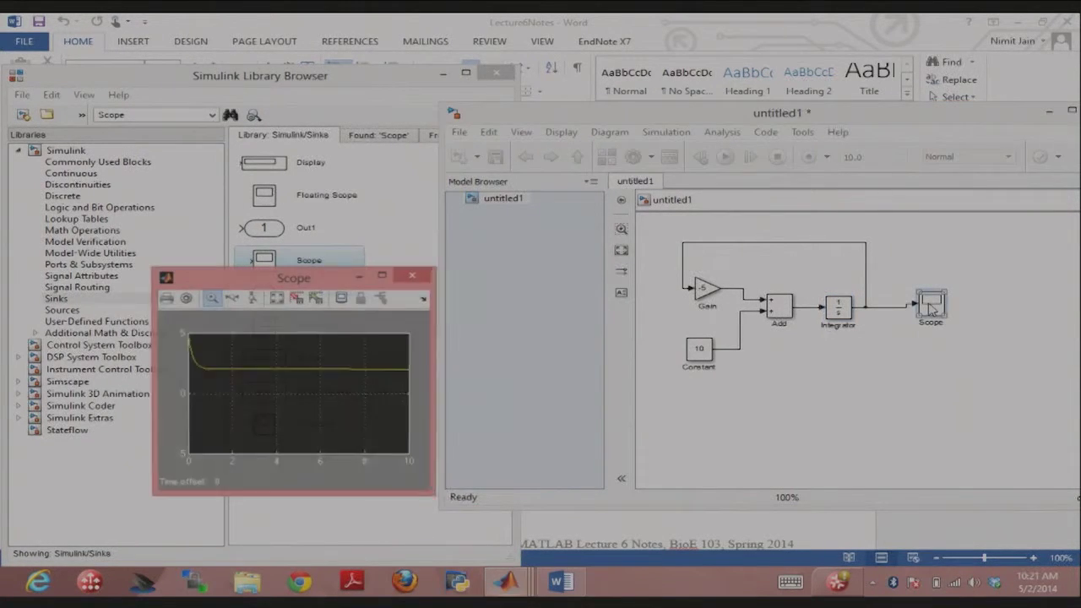
click(277, 299)
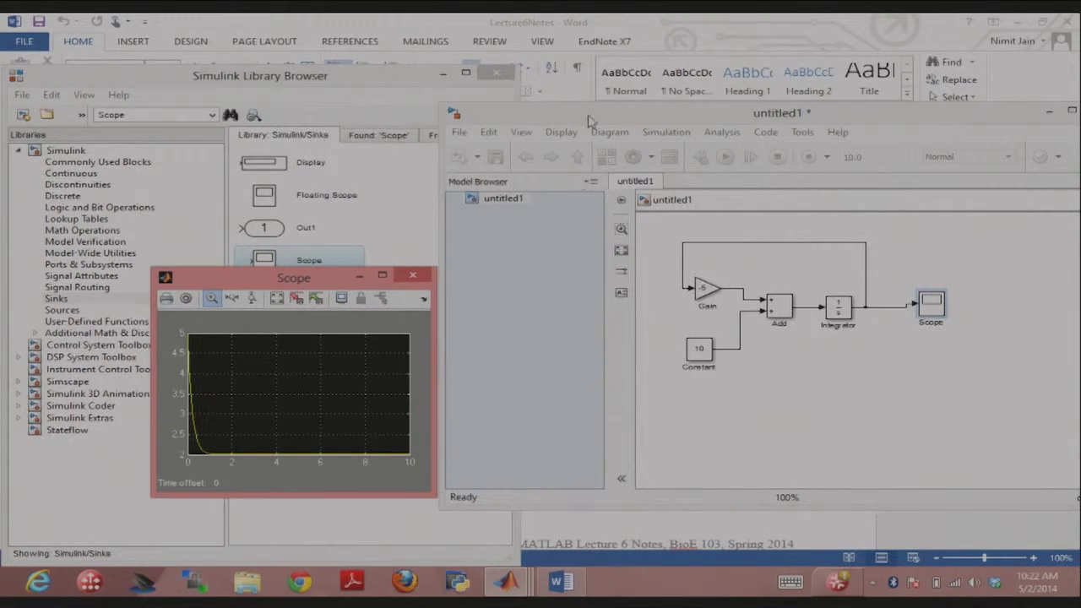
Step: View the MATLAB Command Window, return to the untitled1 model and examine its Scope plot again
click(507, 582)
click(144, 524)
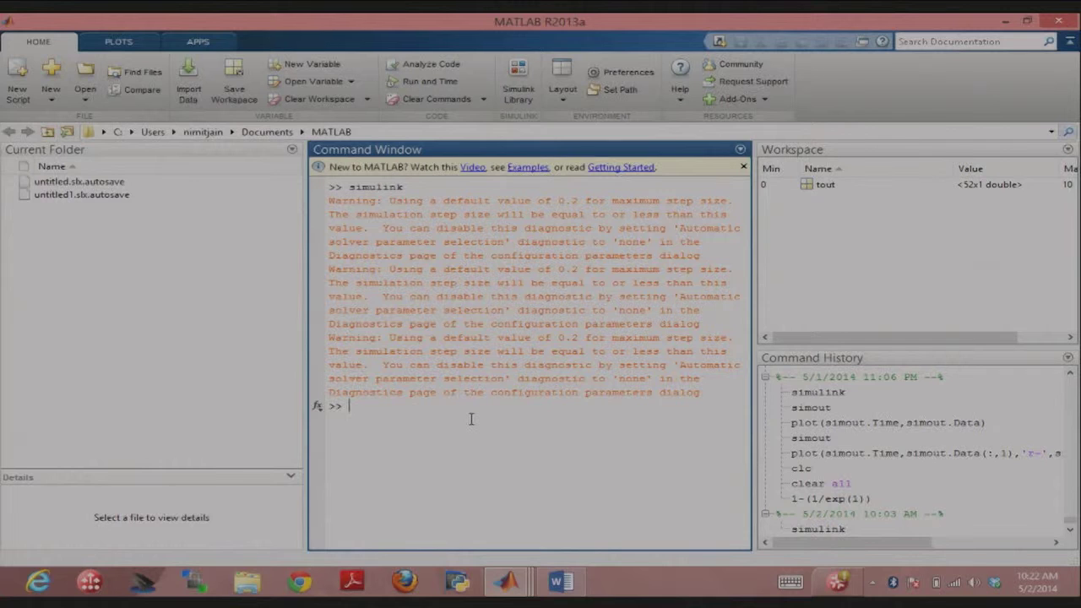
click(507, 581)
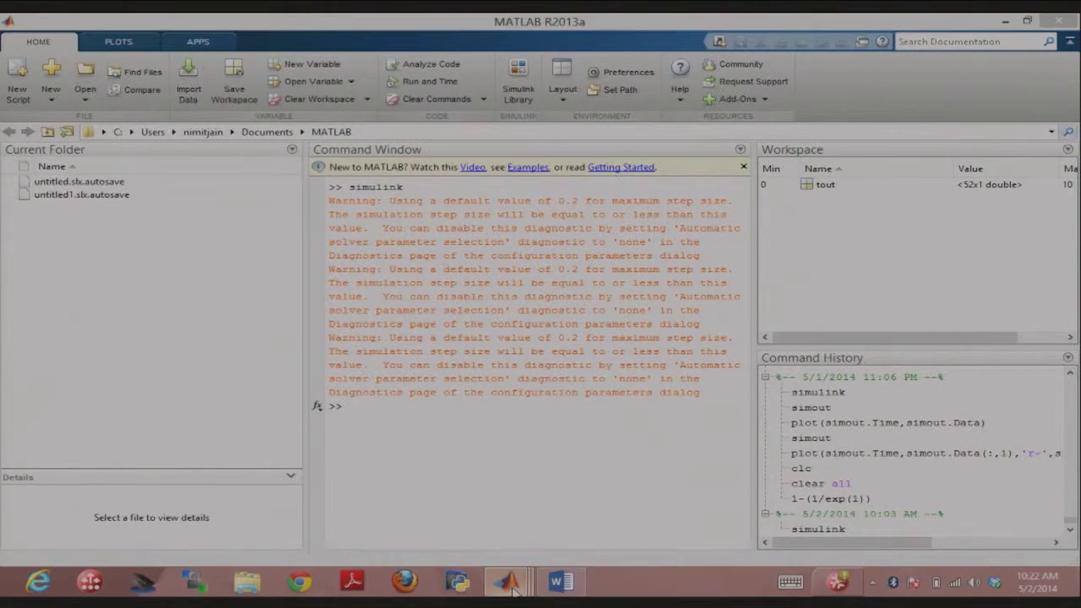
click(760, 533)
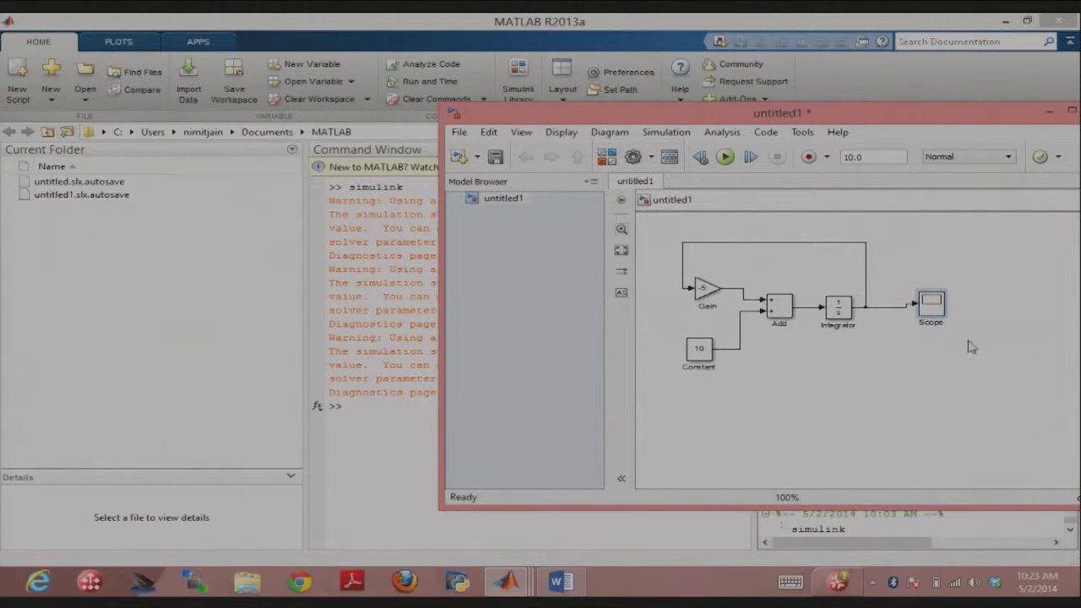
double_click(928, 312)
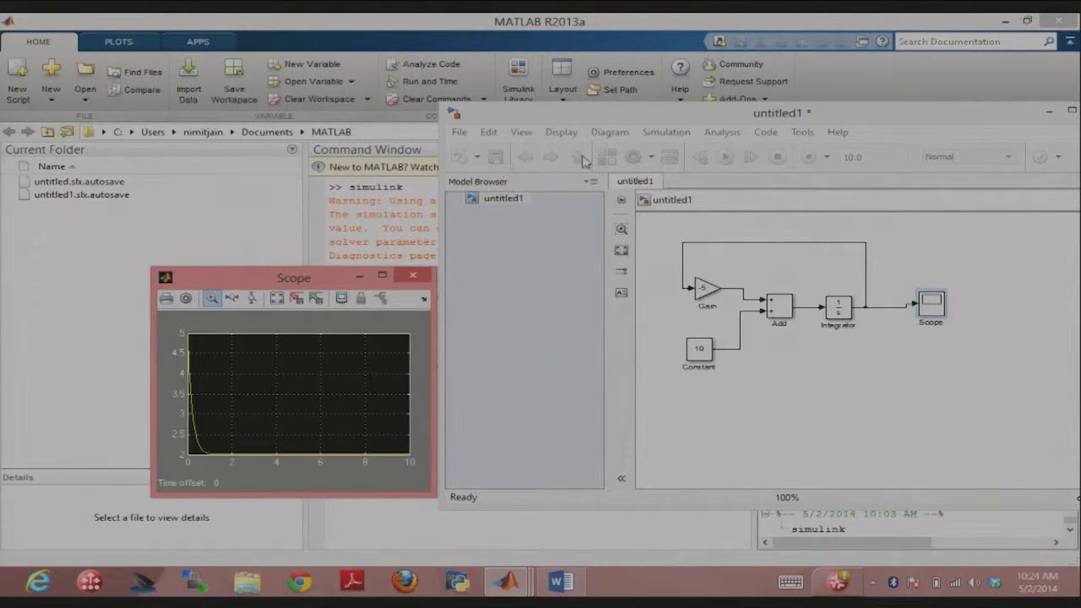
click(605, 124)
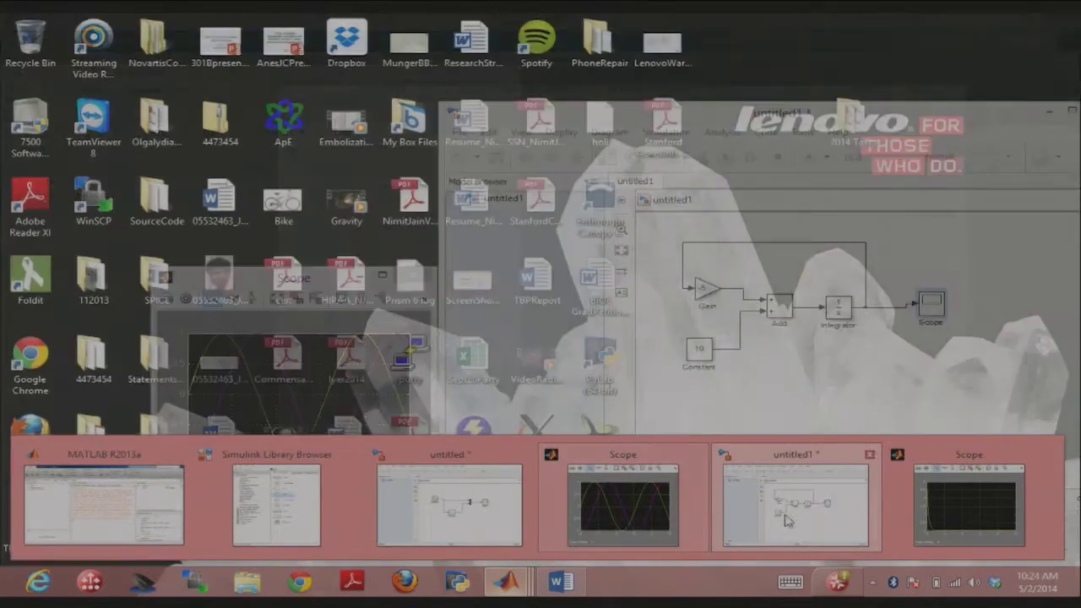
Step: Create a new blank Simulink model and place its window beside the Library Browser
key(ctrl+n)
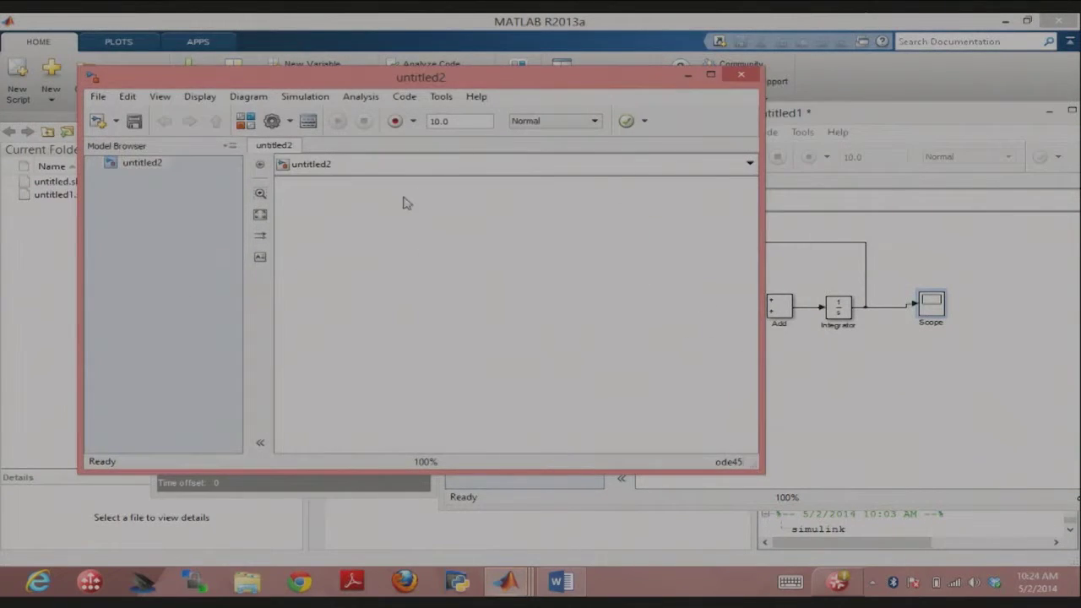
mouse_move(513, 583)
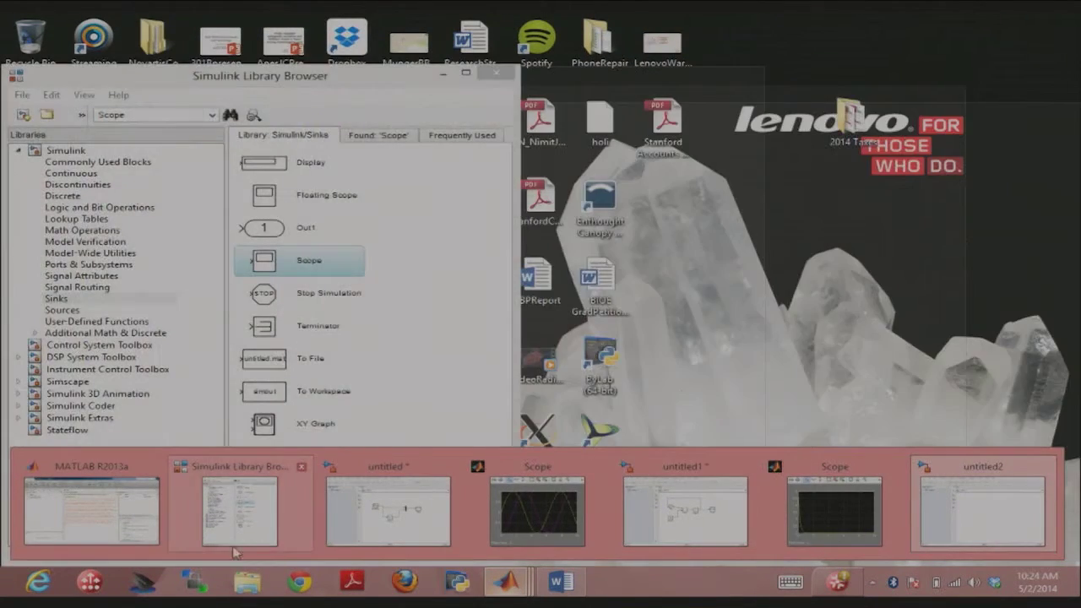
click(235, 511)
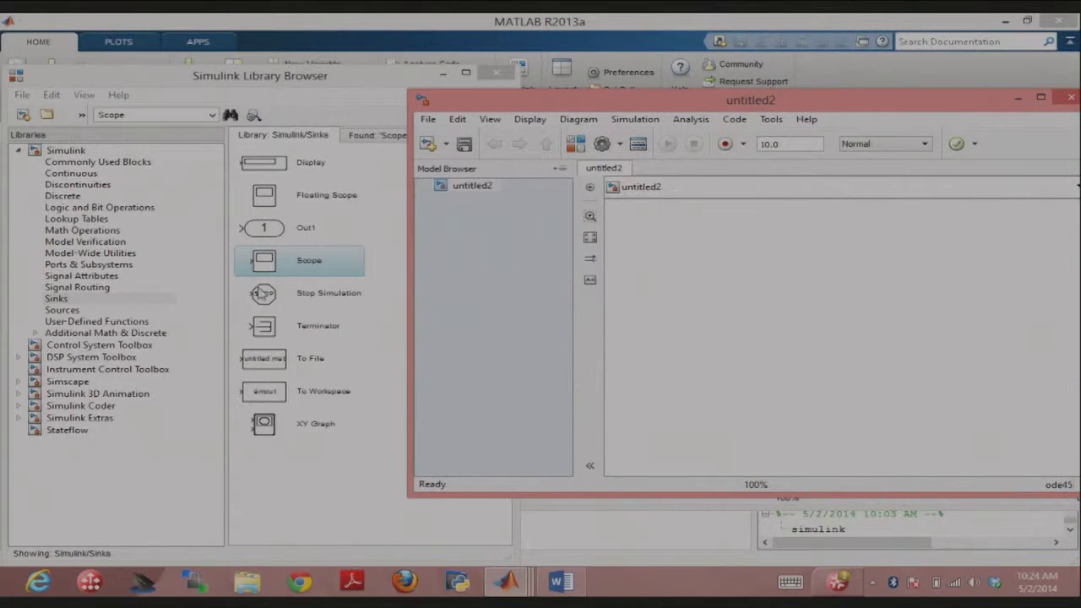
Step: Add an Integrator block from the Continuous library and Product, Gain and Add blocks from Math Operations to the untitled2 model
click(71, 173)
drag(418, 161, 803, 308)
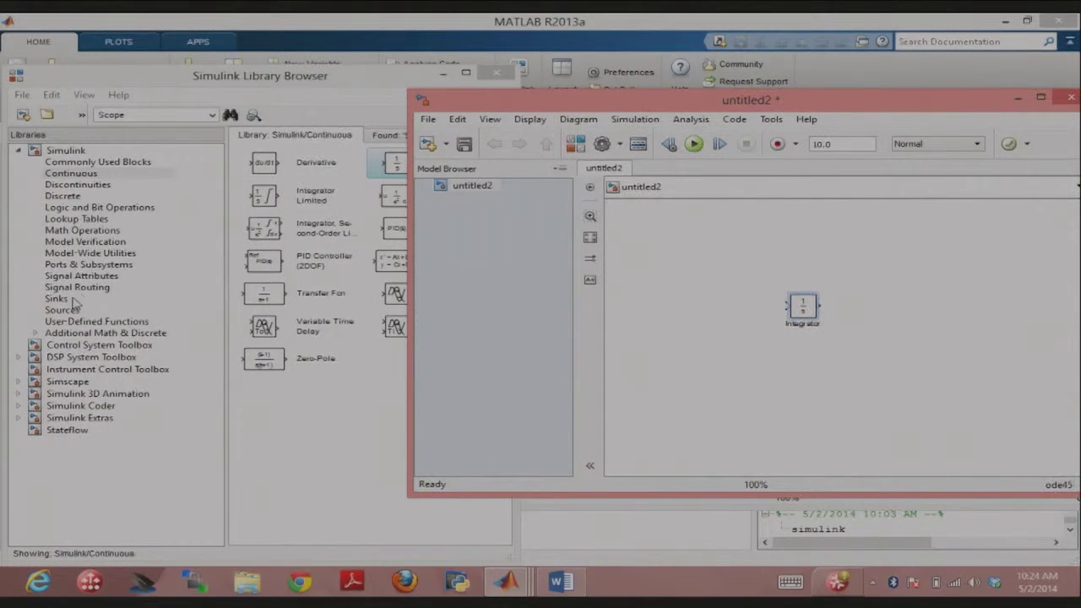
click(108, 231)
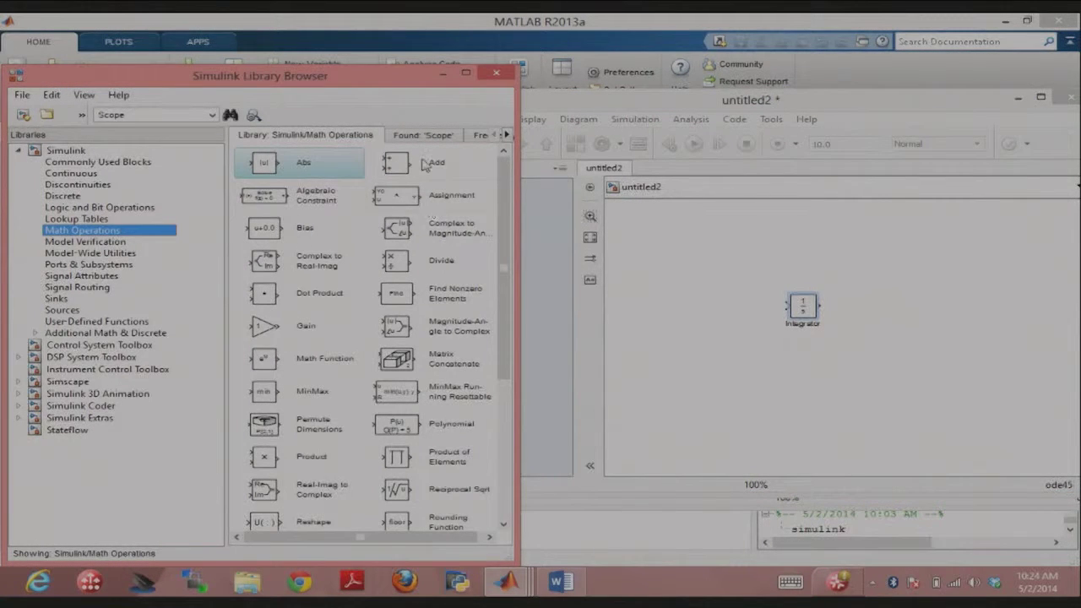
click(334, 456)
drag(334, 456, 646, 275)
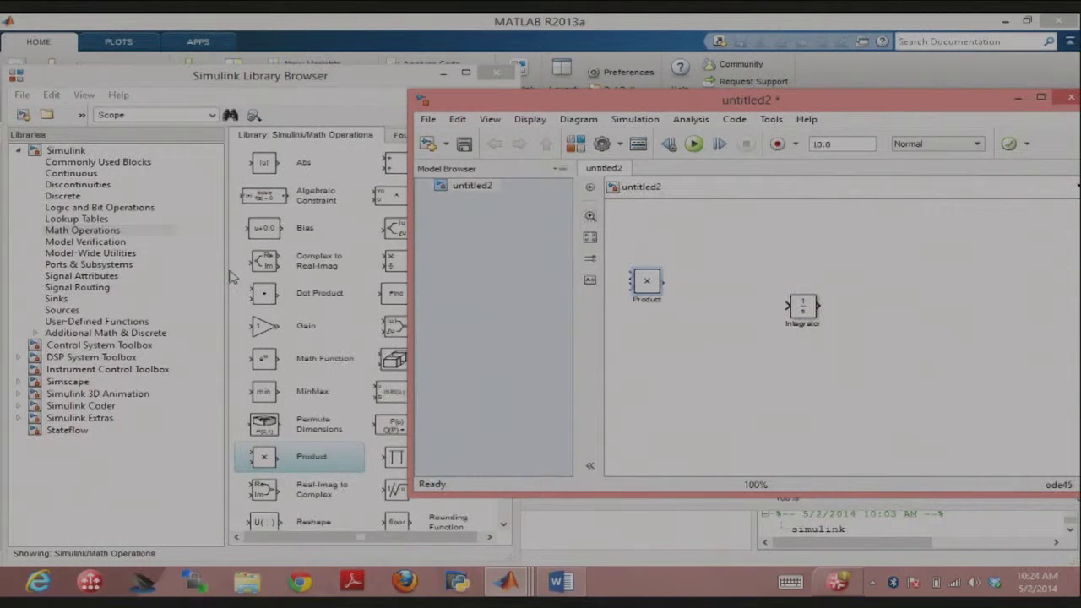
drag(269, 325, 704, 283)
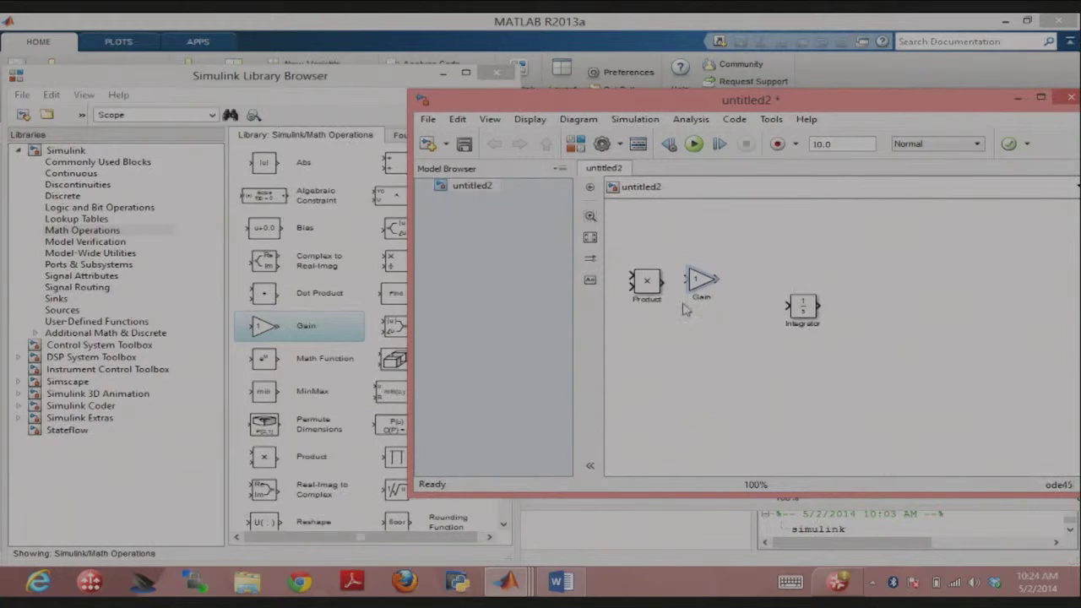
drag(394, 162, 729, 299)
Step: Add a Constant block from Commonly Used Blocks below Gain, and connect the Gain and Constant outputs to the Add block's two inputs
click(108, 175)
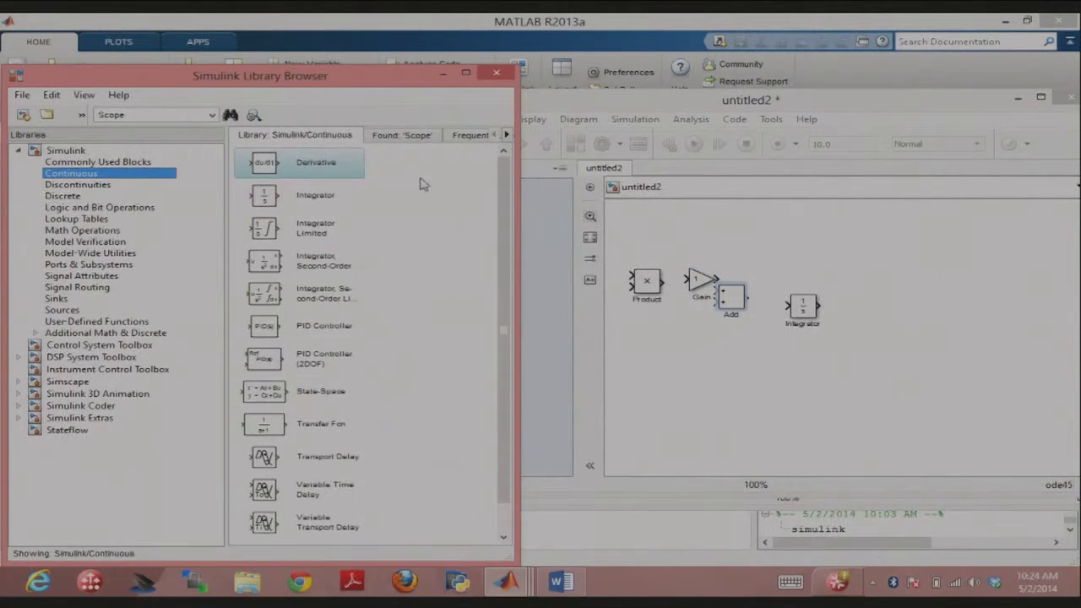
click(133, 164)
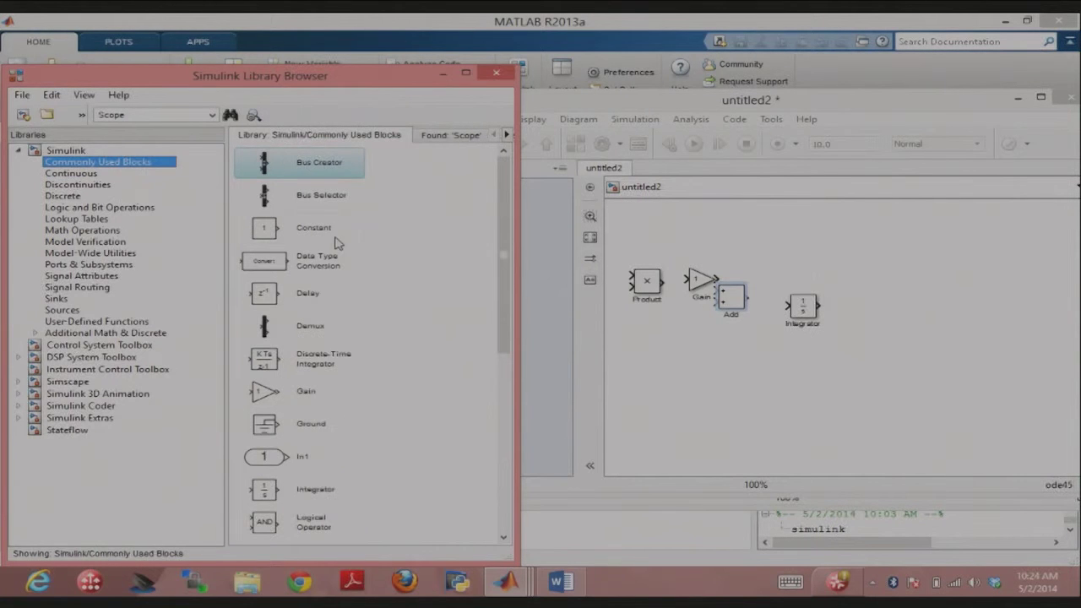
drag(305, 231, 693, 336)
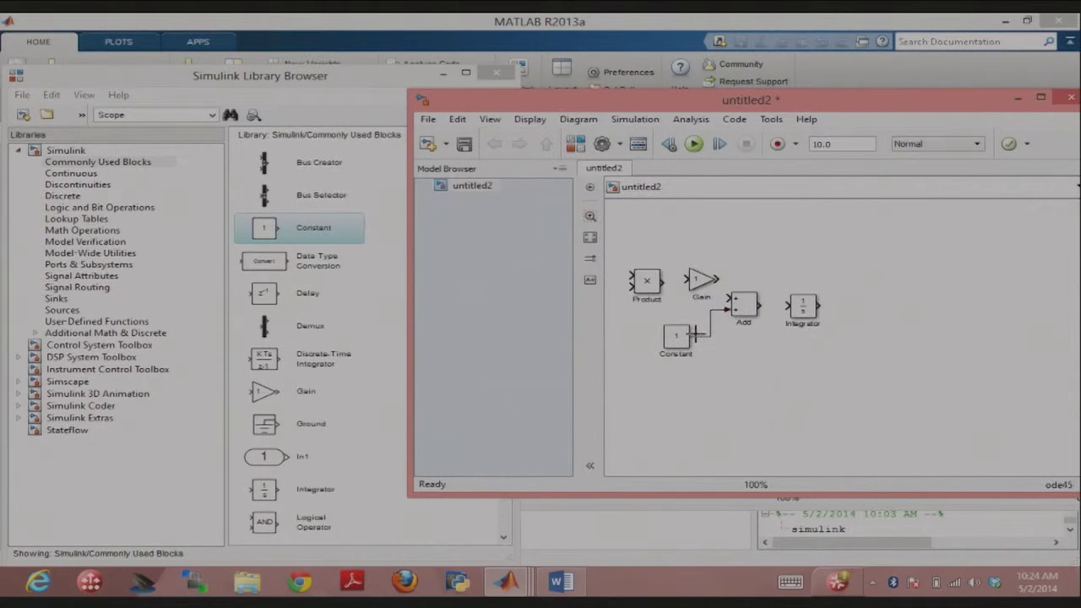
drag(721, 279, 733, 302)
Step: Set the Gain block's gain to -5 and the Constant block's value to 10
double_click(700, 285)
text(-5)
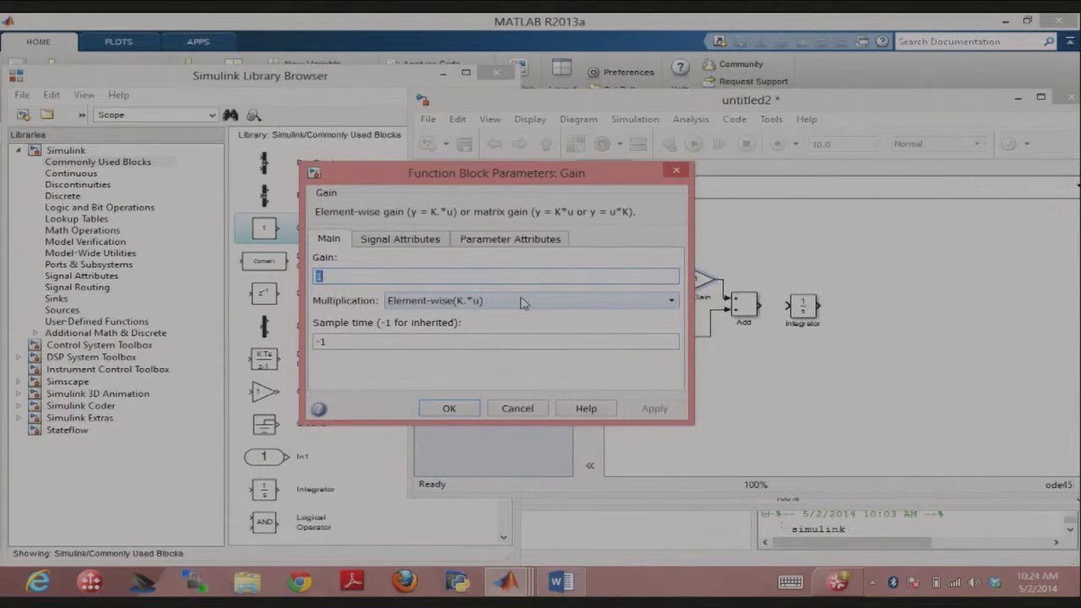
key(Return)
double_click(676, 336)
text(0)
key(Return)
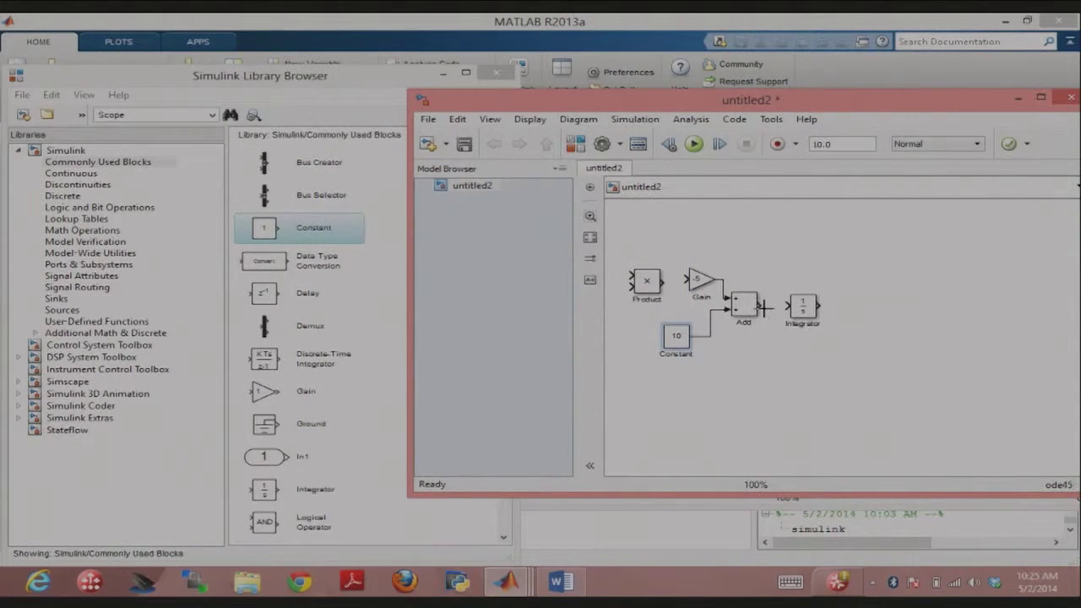
Step: Complete the feedback loop by wiring Add to Integrator, the Integrator output to both Product inputs, and Product to Gain
mouse_move(763, 306)
mouse_down()
mouse_move(784, 309)
mouse_move(828, 270)
mouse_move(667, 243)
mouse_move(623, 258)
mouse_move(629, 269)
mouse_move(763, 260)
mouse_move(714, 224)
mouse_move(626, 236)
mouse_move(714, 213)
mouse_move(619, 229)
mouse_move(630, 281)
mouse_up()
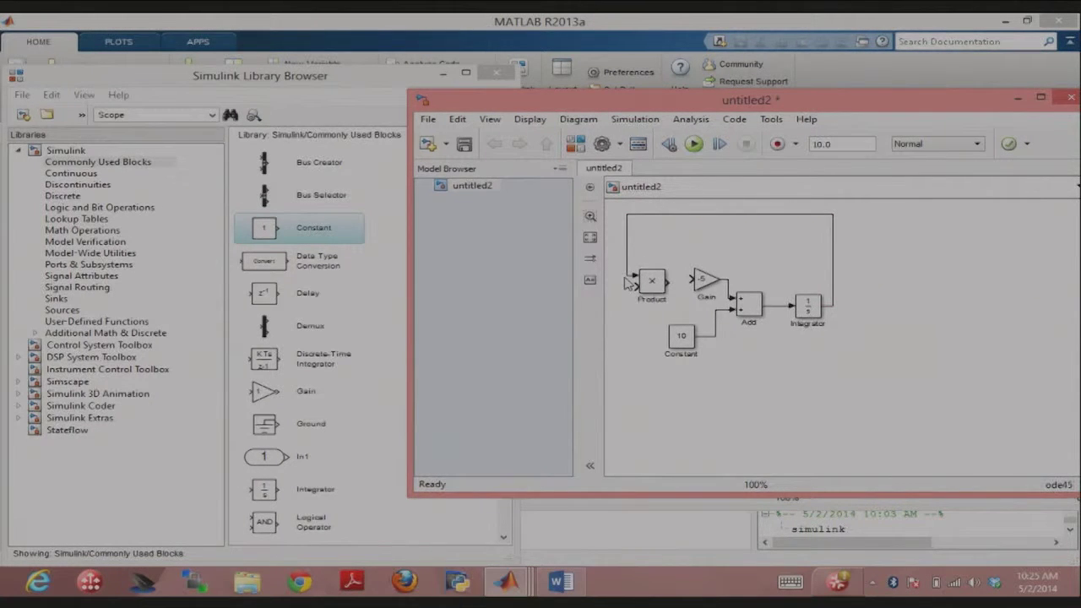
click(627, 272)
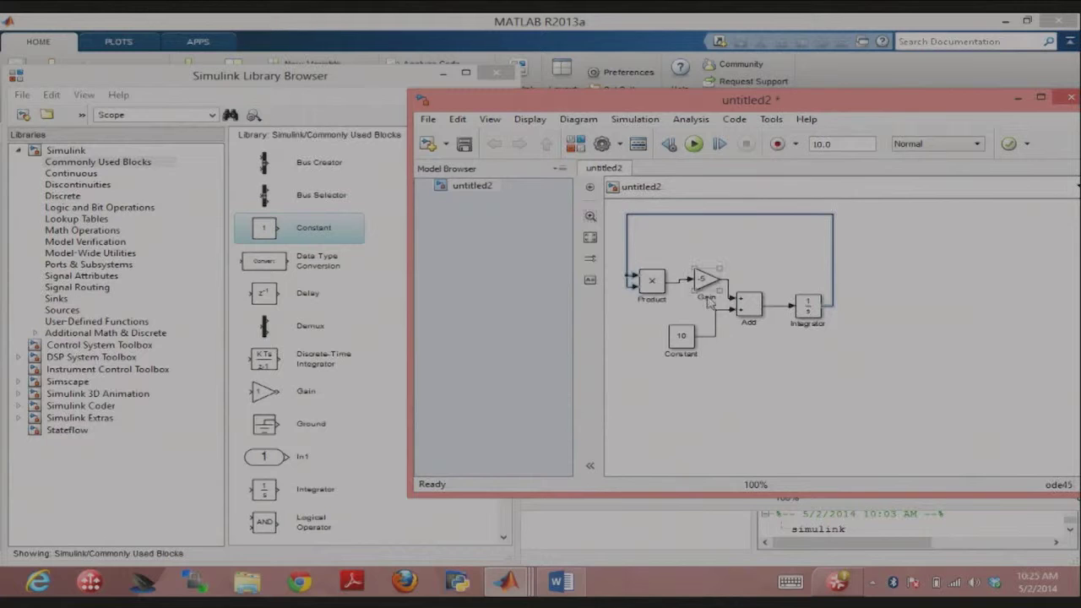
Step: Add a Scope from the Sinks library beside the Integrator and connect it to the Integrator's output line
click(118, 168)
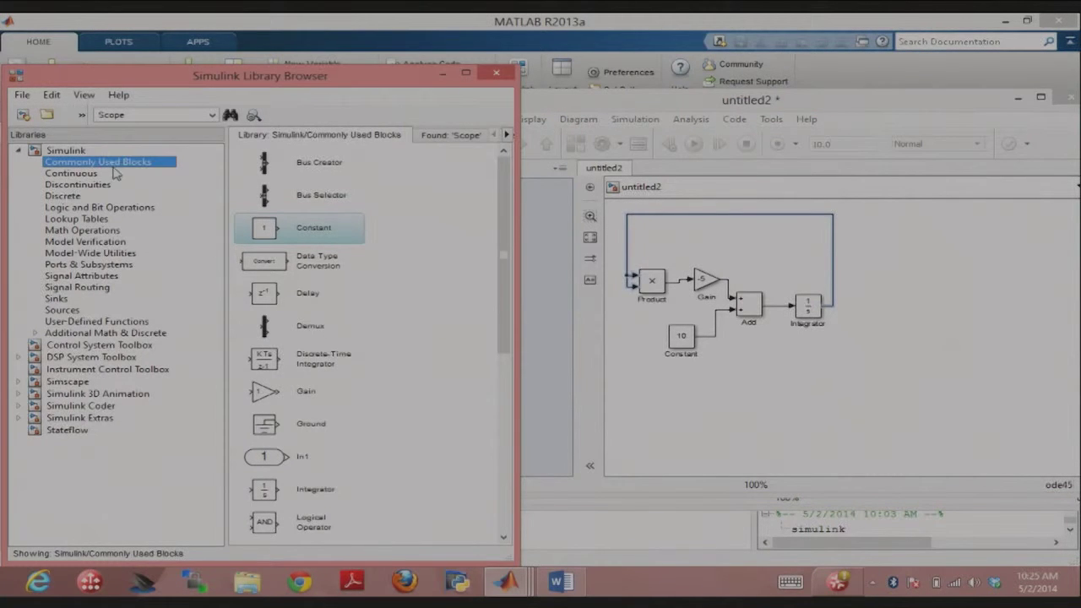
click(101, 174)
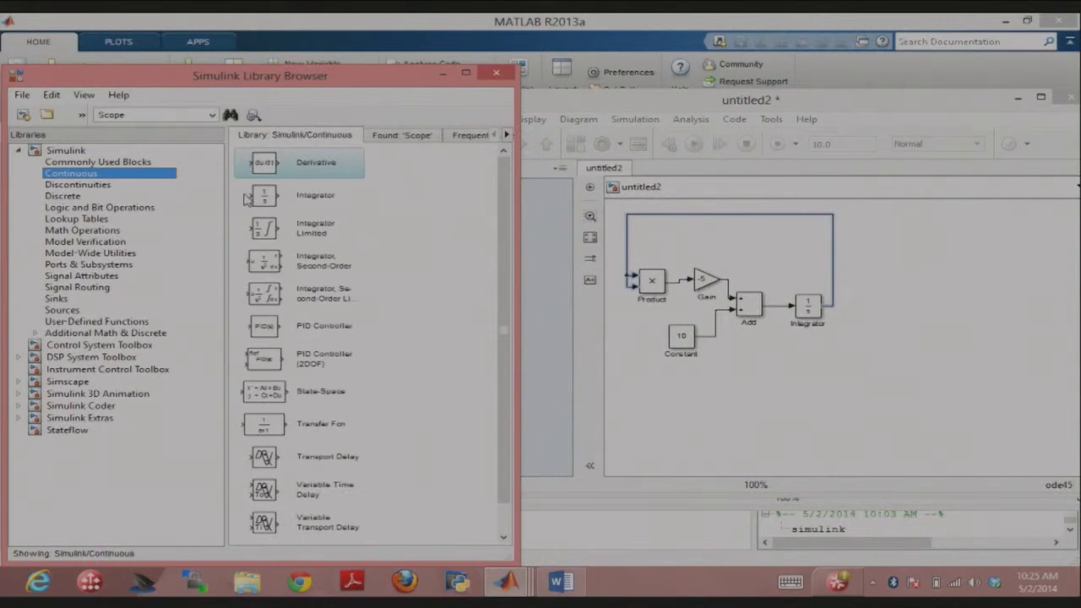
click(59, 300)
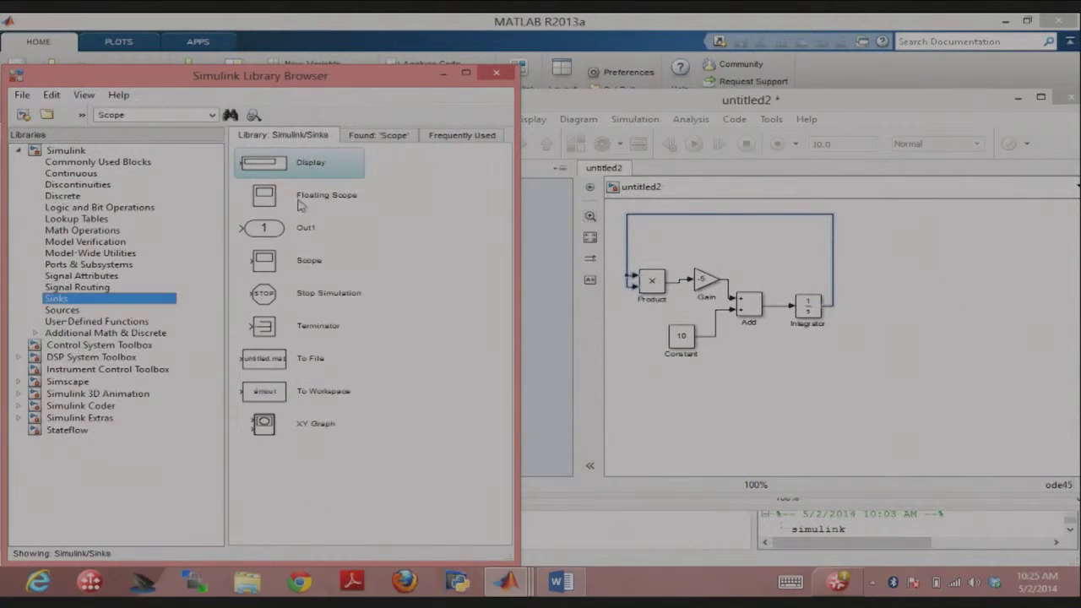
click(308, 268)
drag(910, 295, 835, 296)
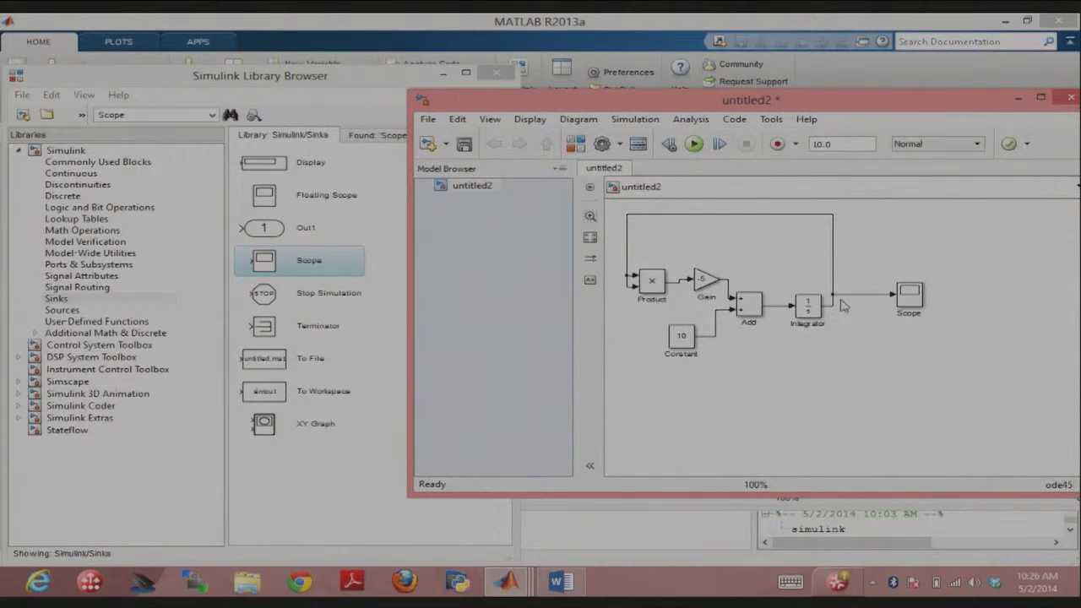
Step: Run the untitled2 simulation, open its Scope and autoscale the plot
click(639, 289)
click(669, 292)
click(707, 287)
click(679, 301)
click(694, 145)
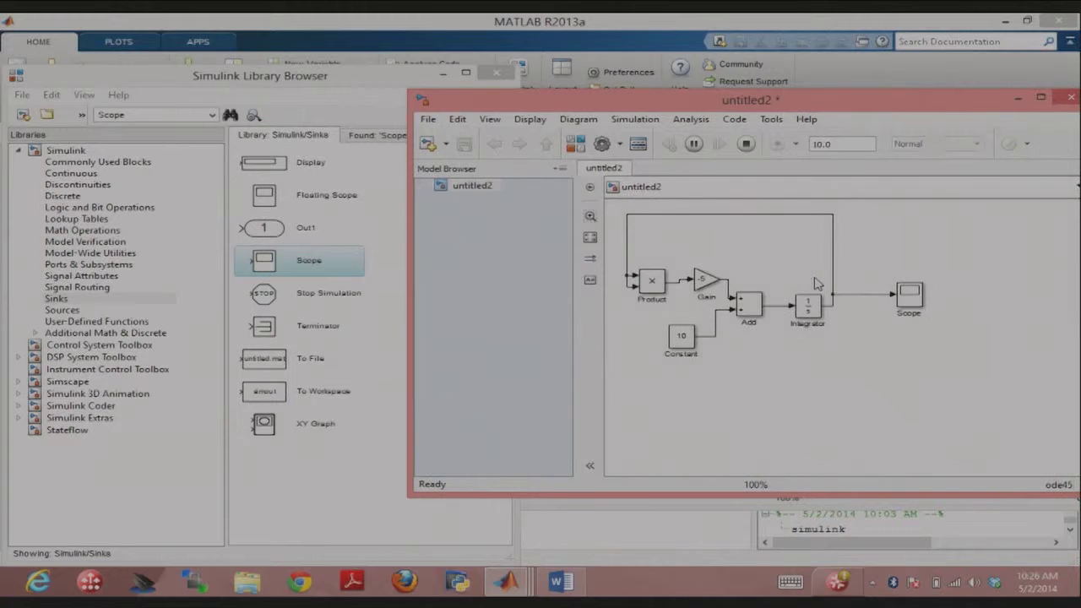
double_click(919, 294)
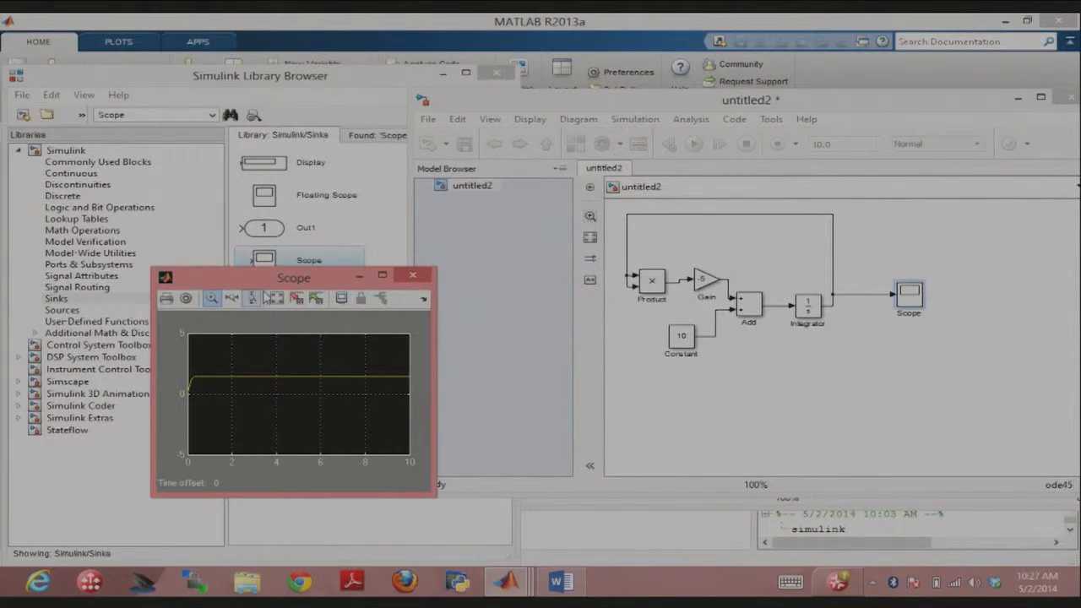
click(277, 300)
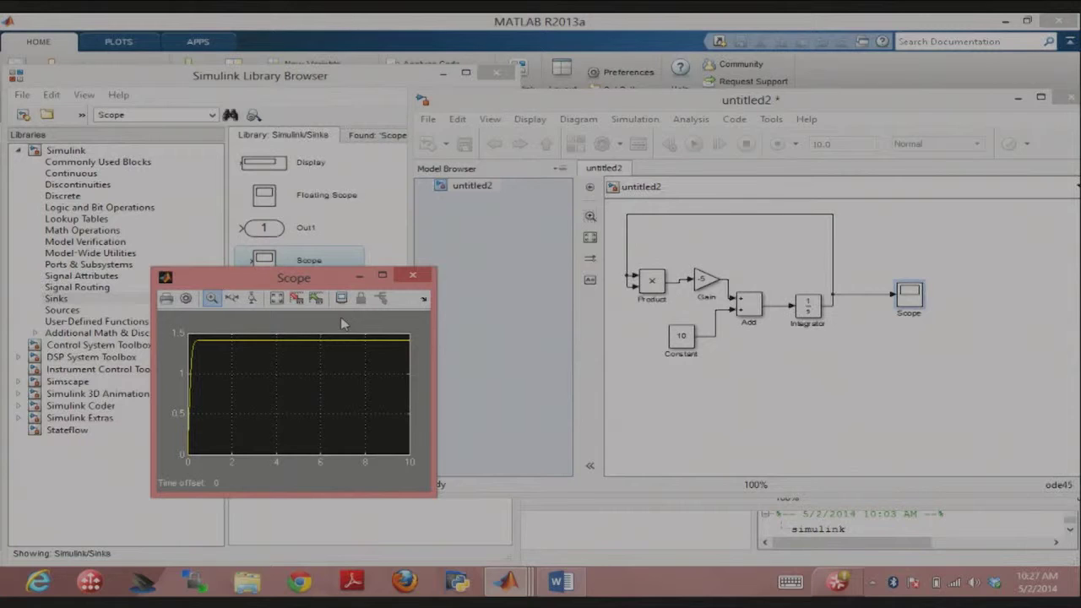
Step: Switch to the Lecture6Notes document in Word and read the notes on scope output and the To Workspace block
click(707, 281)
click(625, 422)
key(alt+Tab)
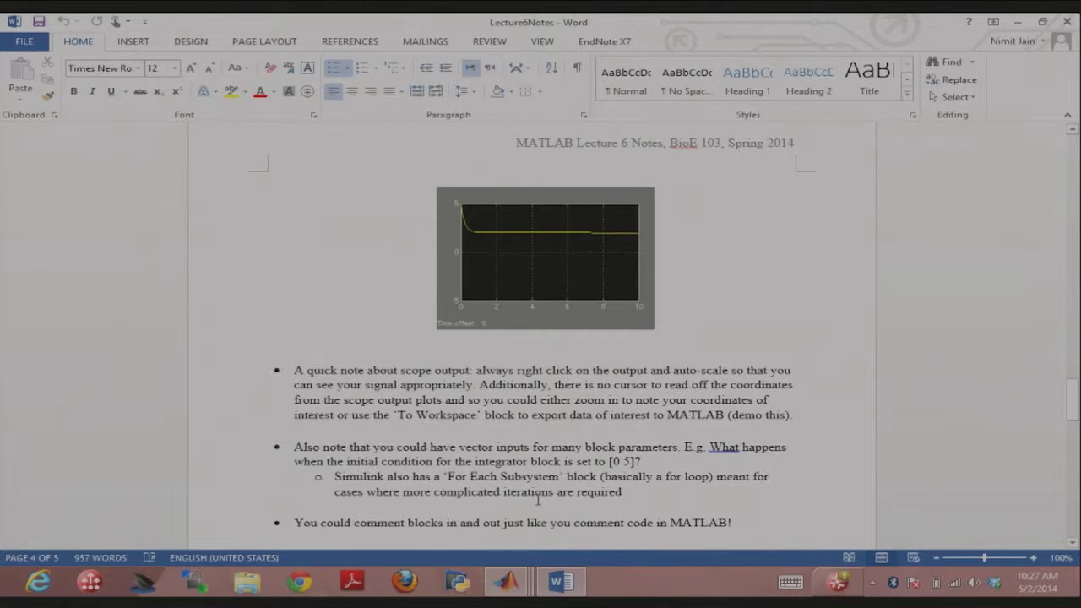
Step: Return to the untitled1 model, find the To Workspace block, place it above the Scope and connect it to the Integrator's output line
mouse_move(525, 591)
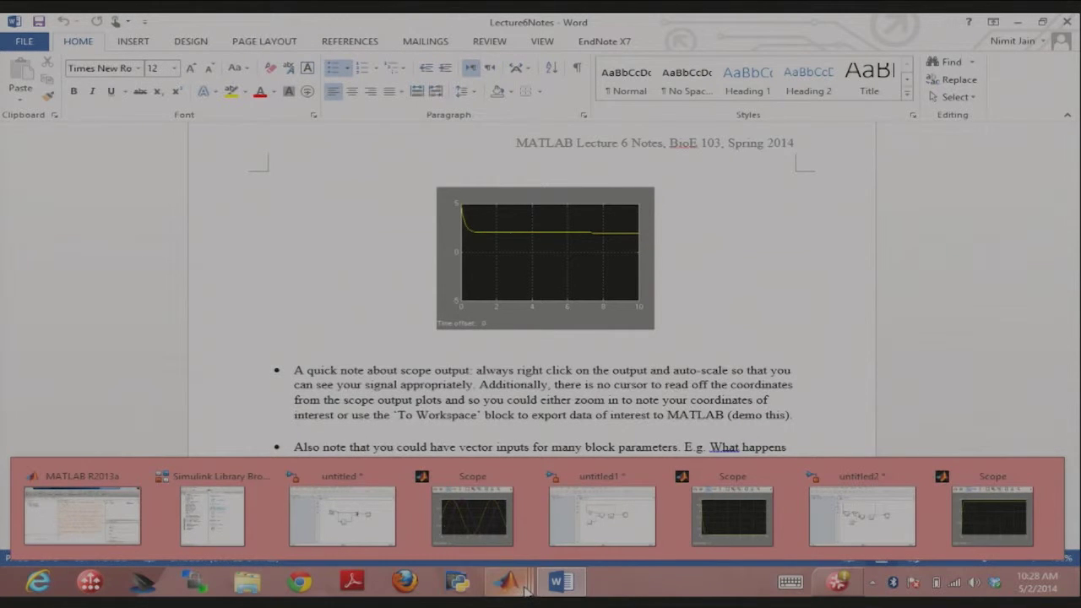
click(601, 515)
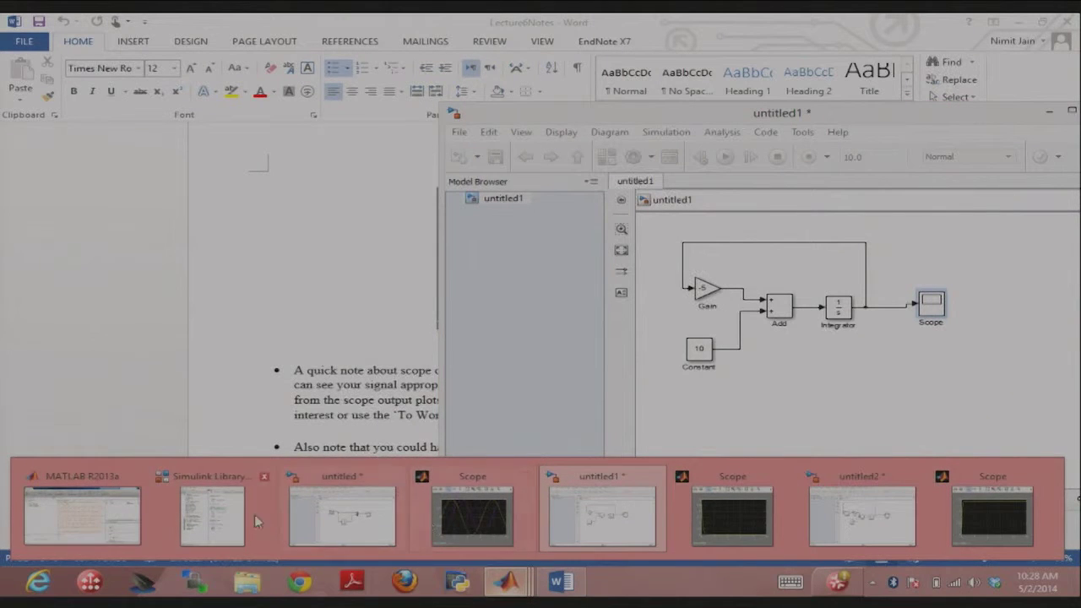
click(254, 519)
click(163, 116)
text(To Workspace)
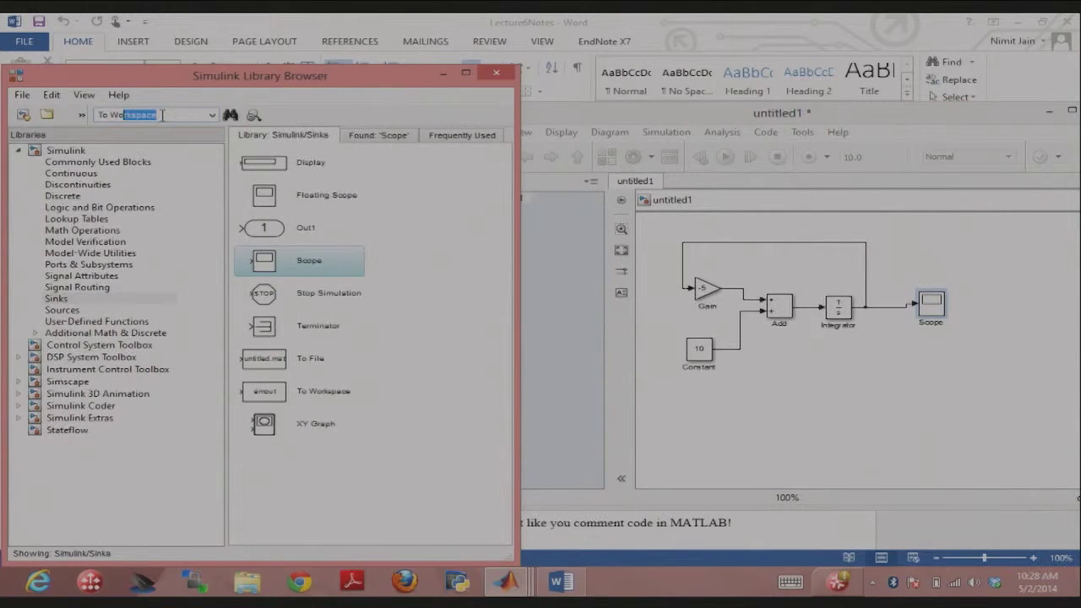
key(Return)
drag(299, 187, 944, 254)
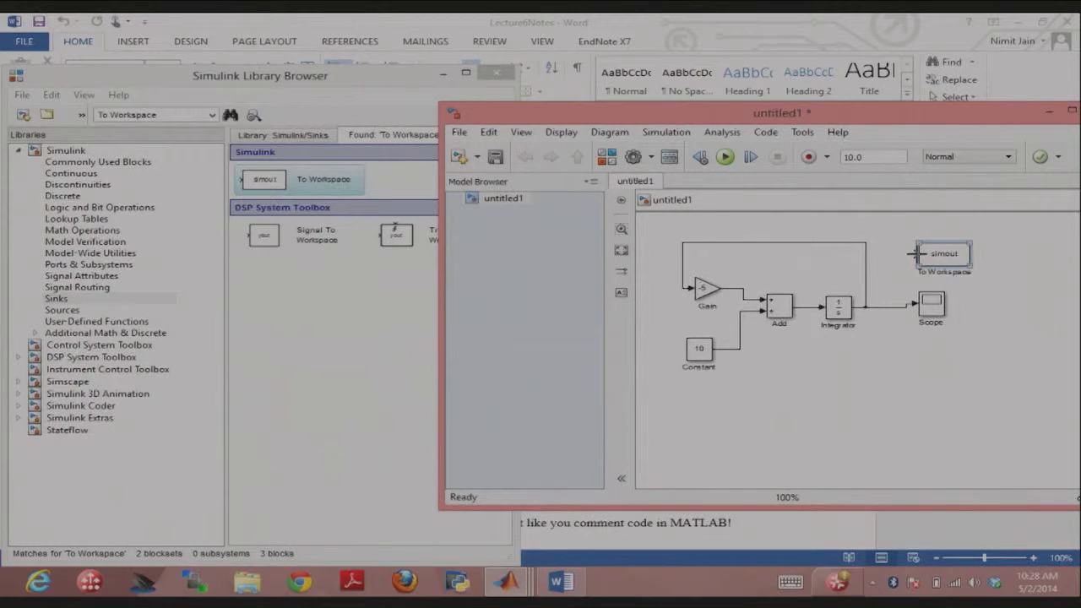
mouse_move(917, 253)
mouse_down()
mouse_move(904, 251)
mouse_move(878, 304)
mouse_move(875, 287)
mouse_up()
Step: Run the untitled1 simulation and switch to the main MATLAB window to view the exported variables in the Workspace
click(726, 157)
click(501, 579)
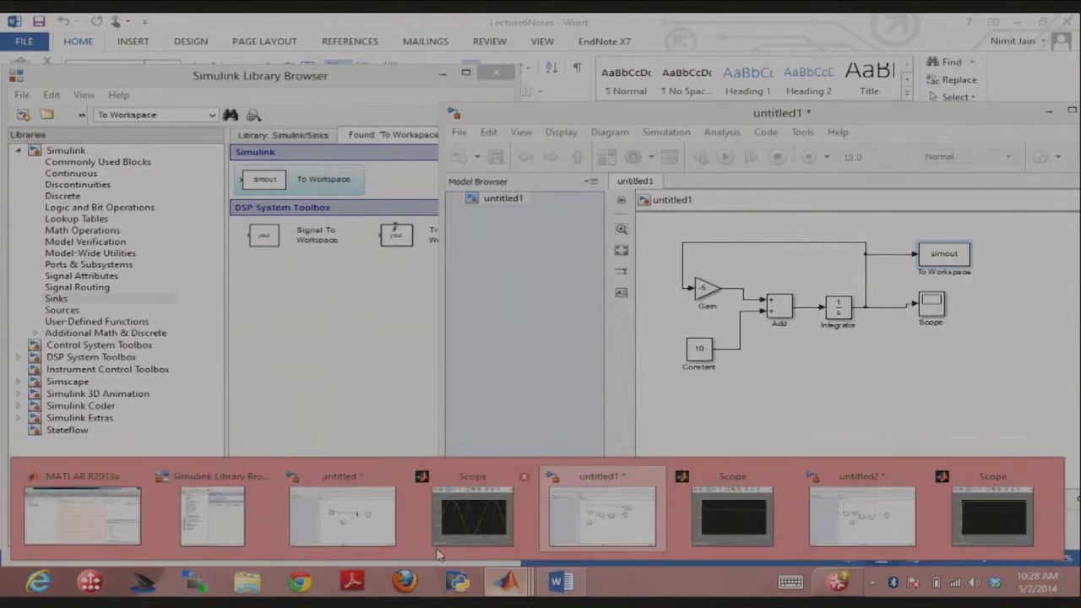
mouse_move(138, 479)
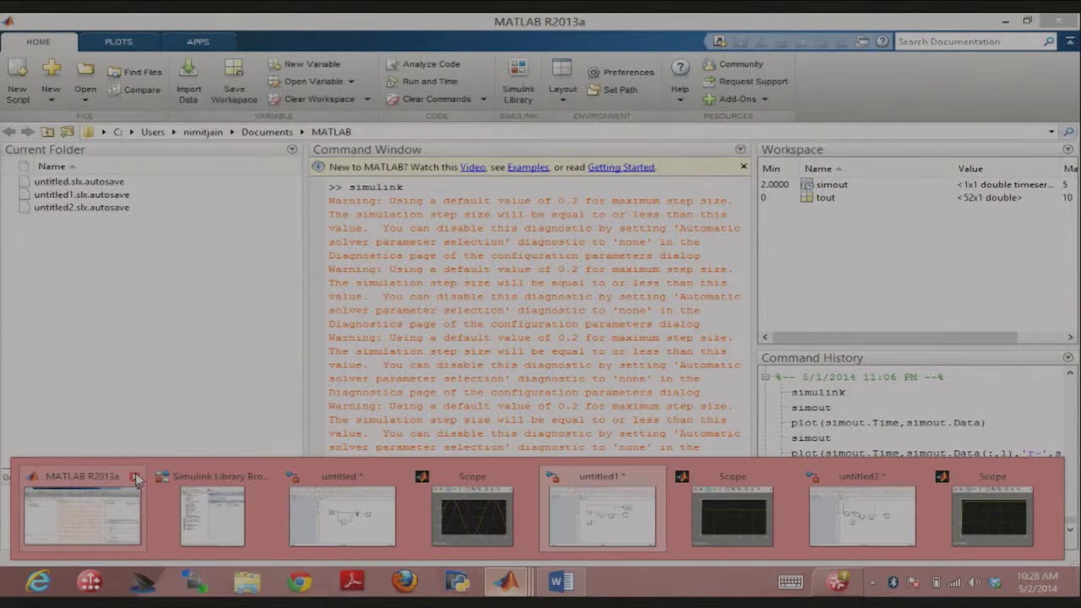
mouse_move(172, 479)
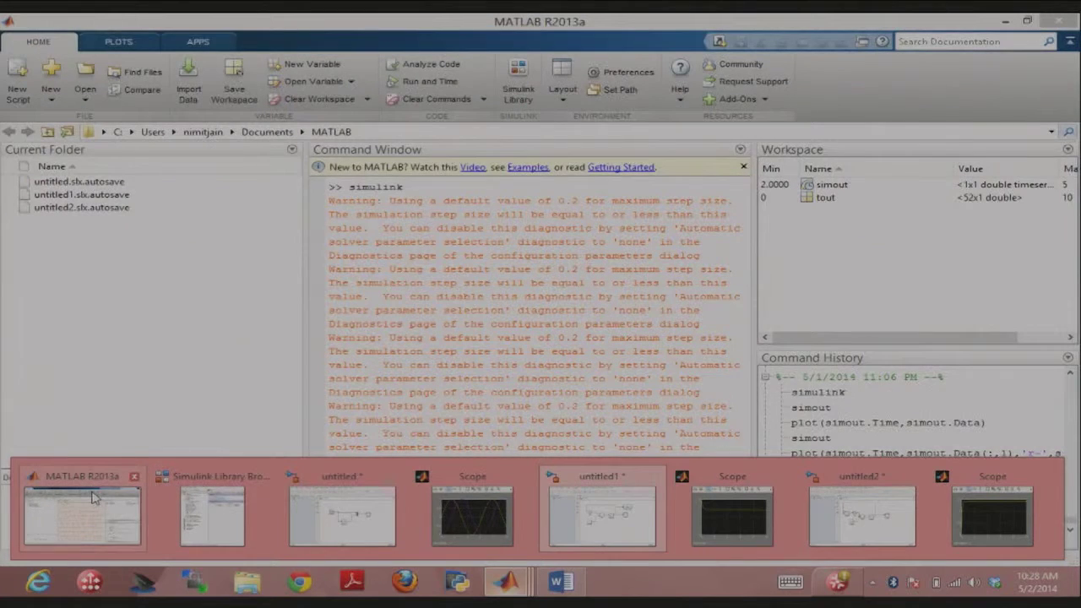
click(94, 498)
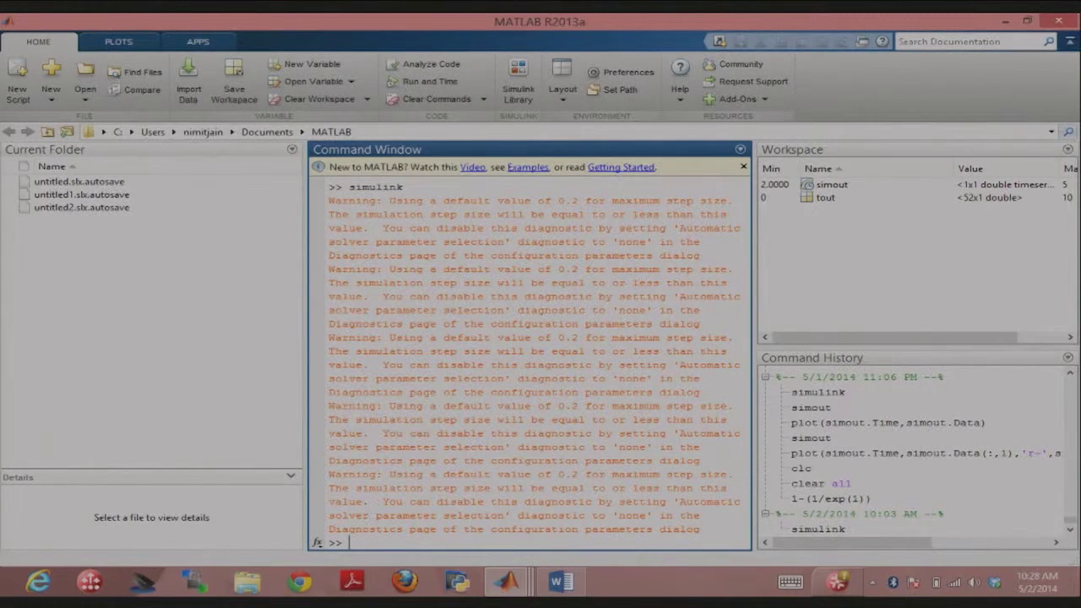
Step: Revisit the untitled1 model, return to the MATLAB Command Window and display the properties of simout
mouse_move(520, 587)
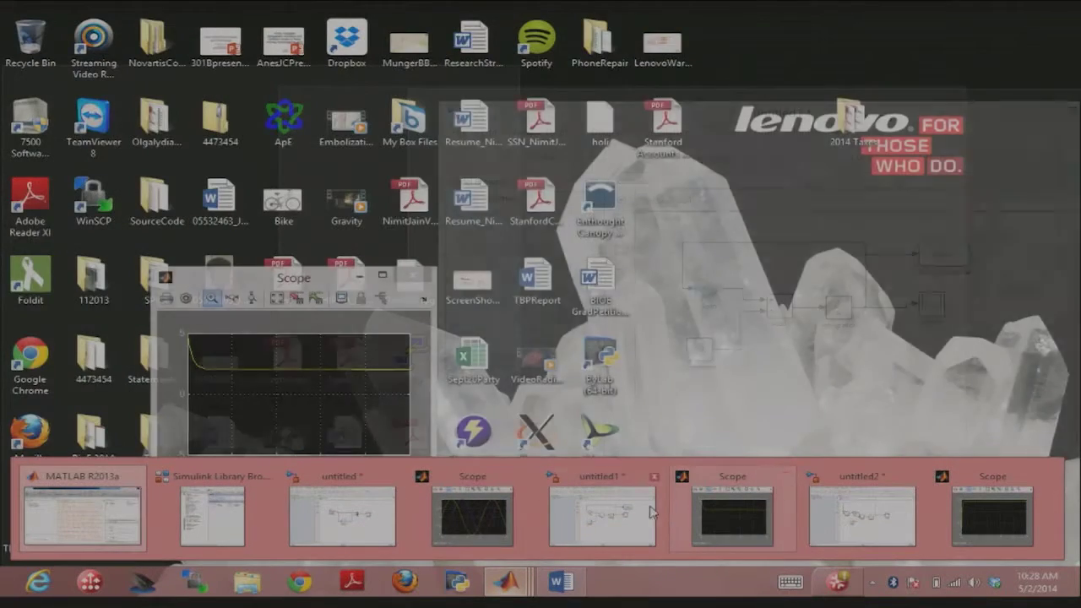
click(646, 505)
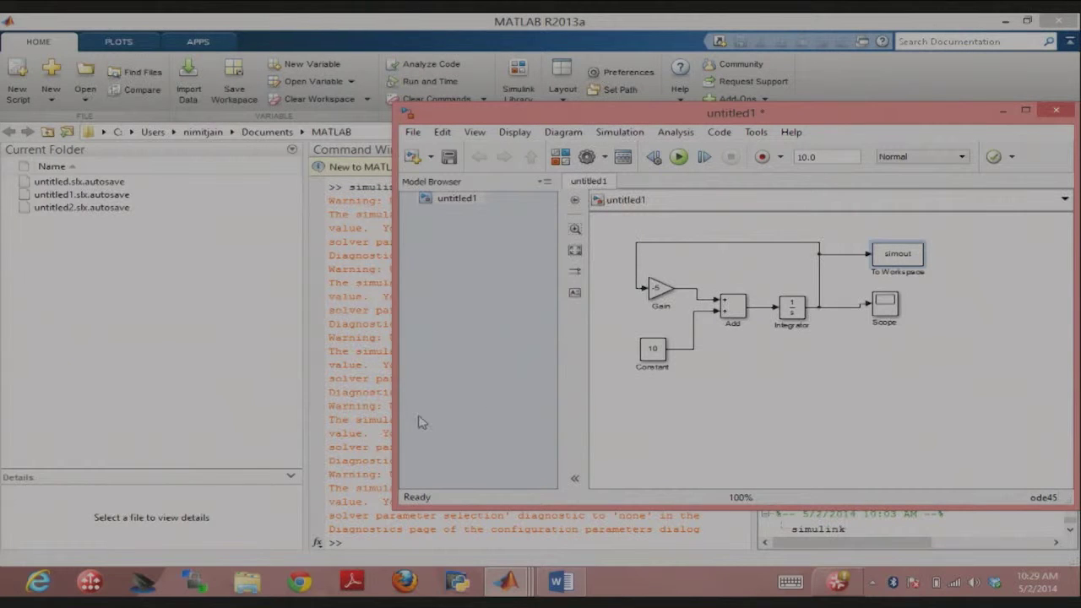
click(374, 541)
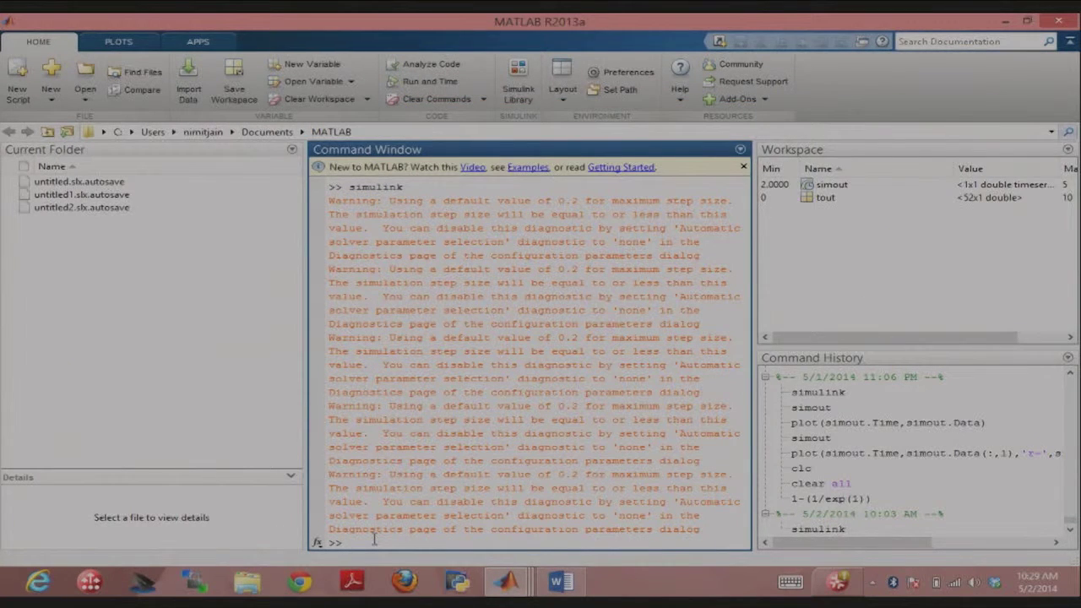
text(simout)
key(Return)
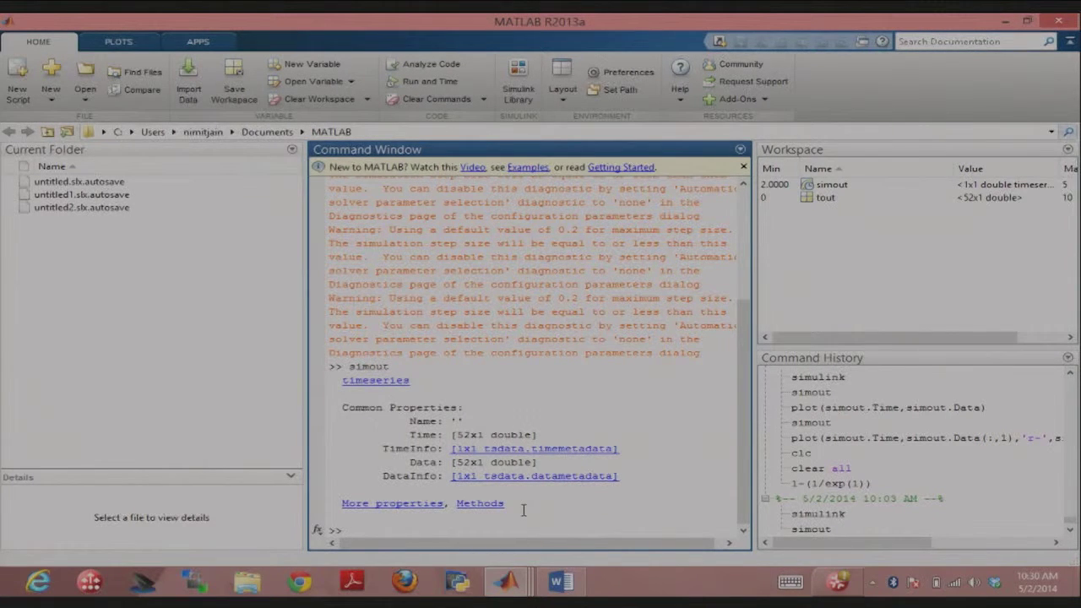
Step: List the values of simout.Time and display the simout properties again
text(simout.Time)
key(Return)
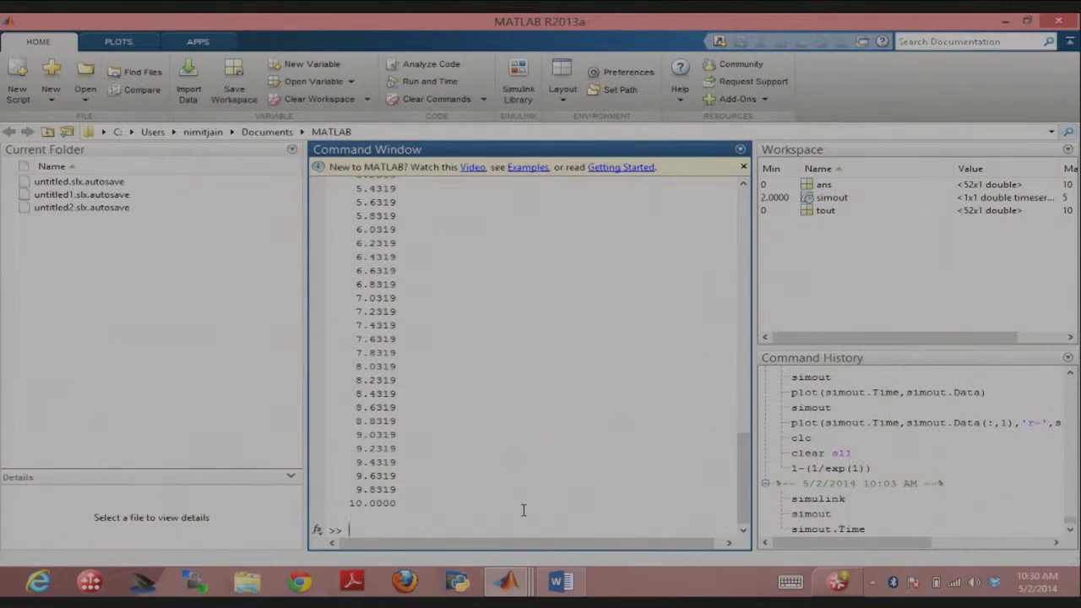
text(simout)
key(Return)
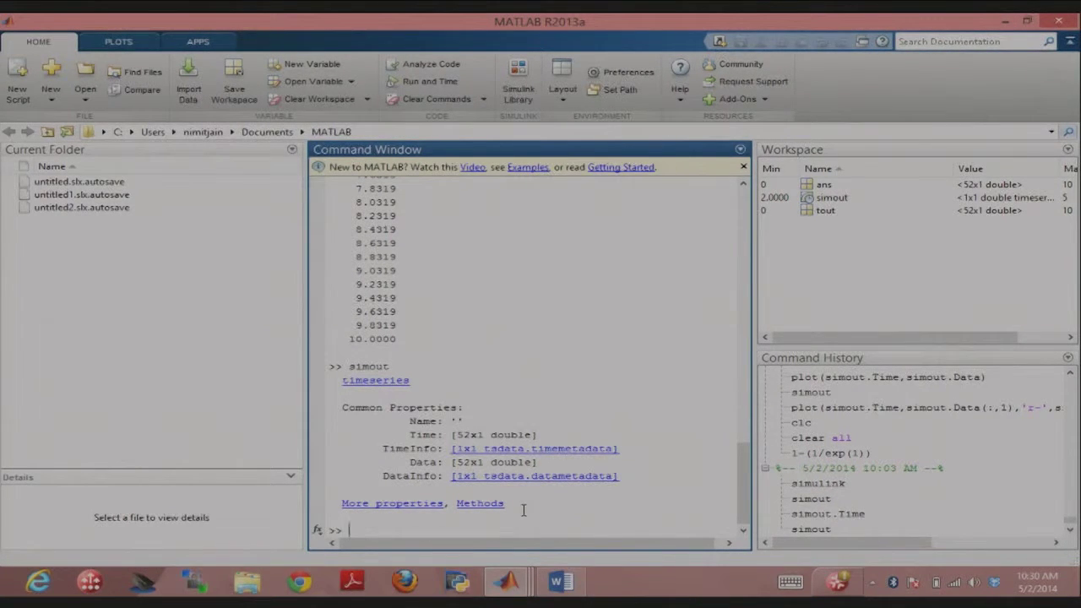
Step: List the values of simout.Data in the Command Window
text(simout.Time)
key(BackSpace)
key(BackSpace)
key(BackSpace)
key(BackSpace)
text(Data)
key(Return)
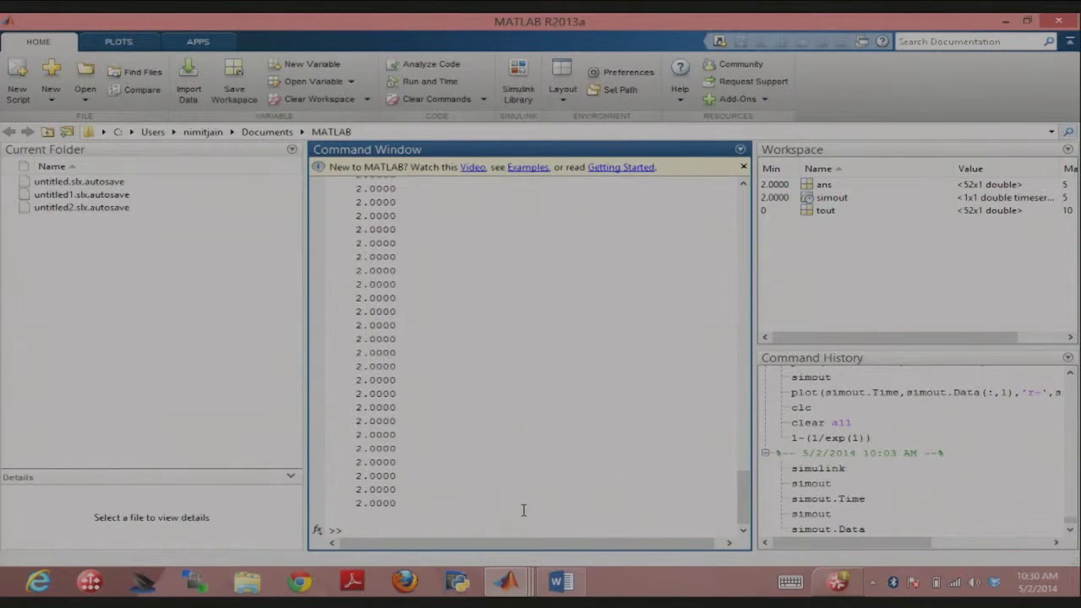
Step: Plot the exported signal against time as a red line with plot(simout.Time,simout.Data,'r-')
text(plot()
text(simout.Tim)
text(e,simout.Data)
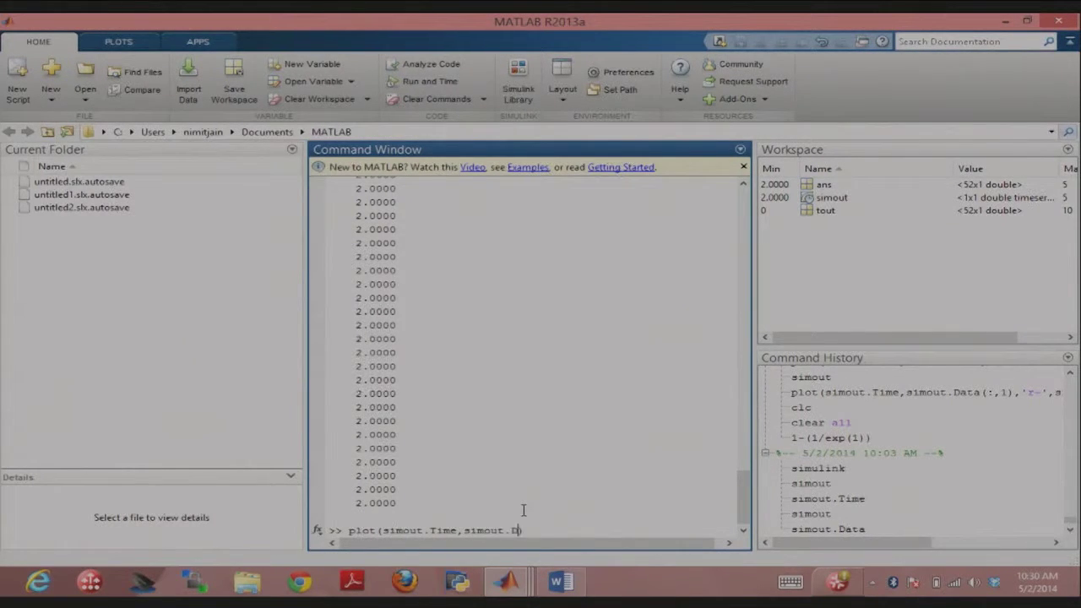
text(,'r-'))
key(Return)
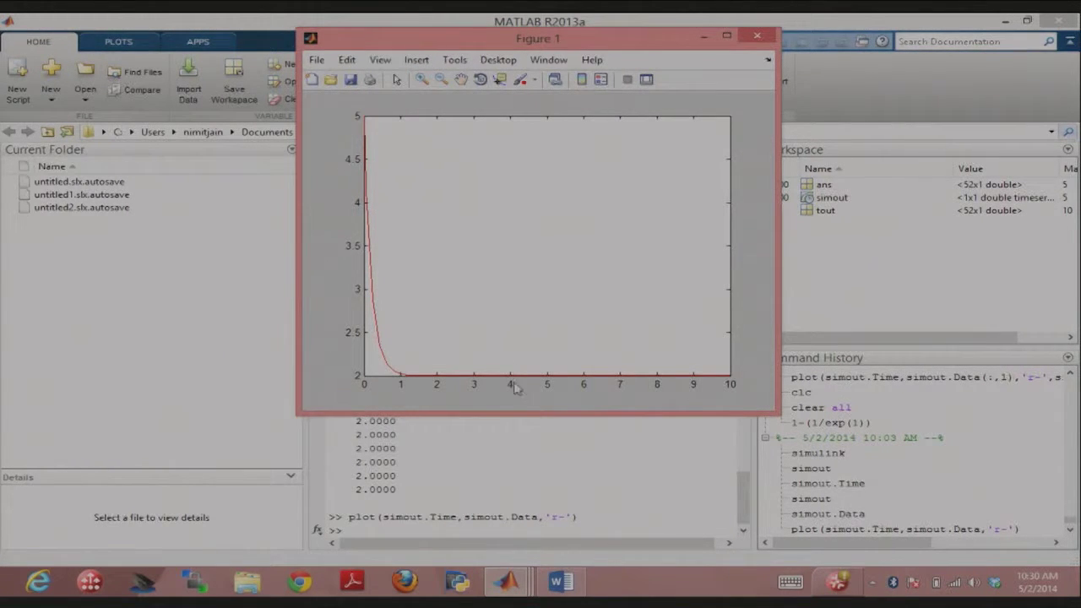
Step: Examine the untitled1 model again and return to the plot command in the MATLAB Command Window
click(513, 575)
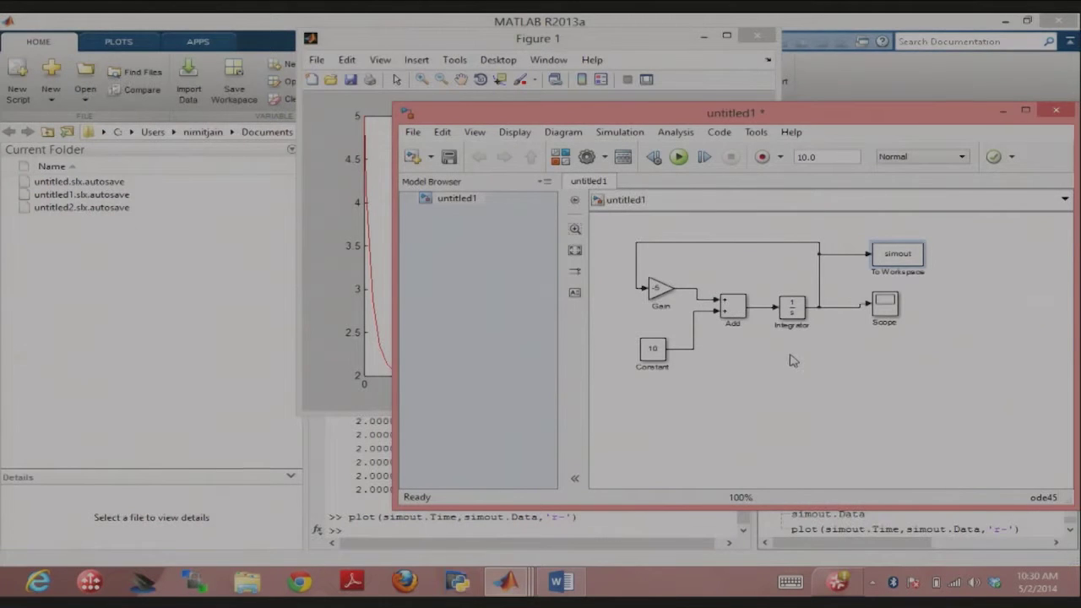
click(553, 527)
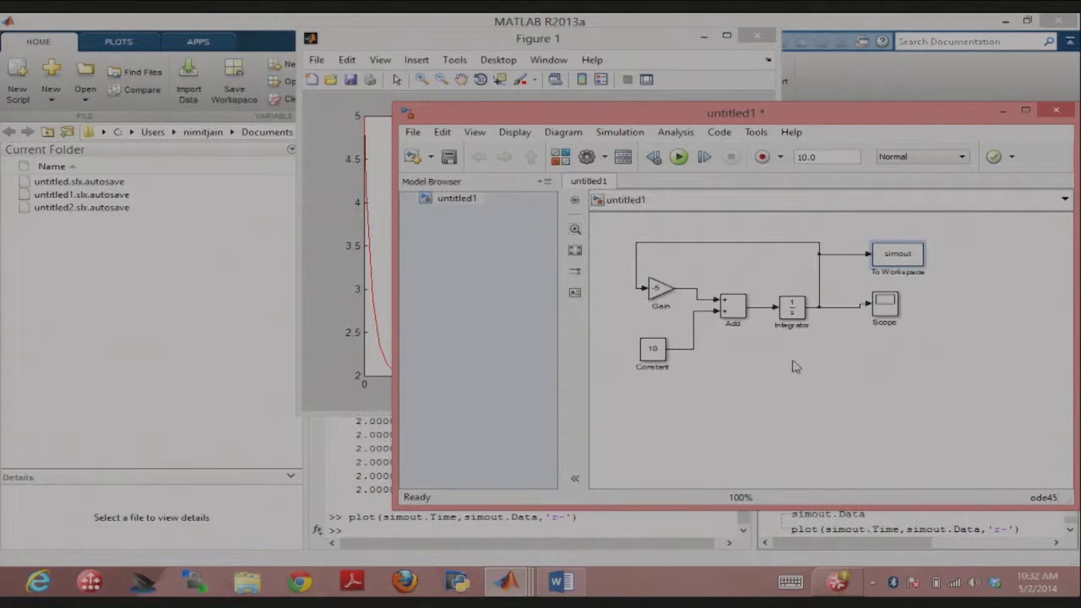
click(566, 519)
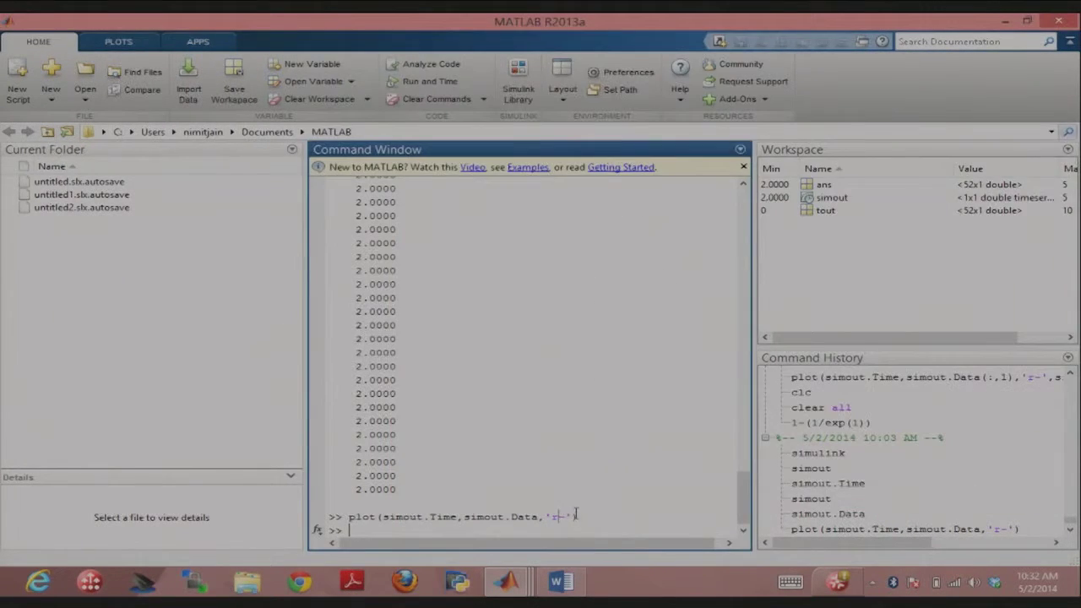
Step: Display the properties of simout in the Command Window
text(simout)
key(Return)
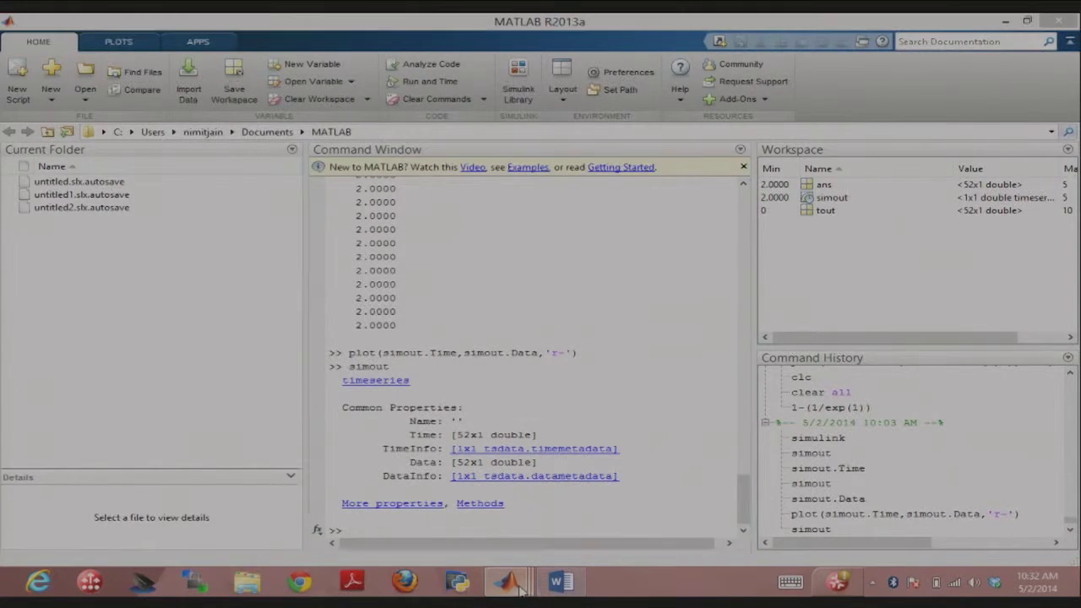
Step: Bring up the untitled2 squared-feedback model and run its simulation with a stop time of 10.0
mouse_move(506, 581)
click(794, 515)
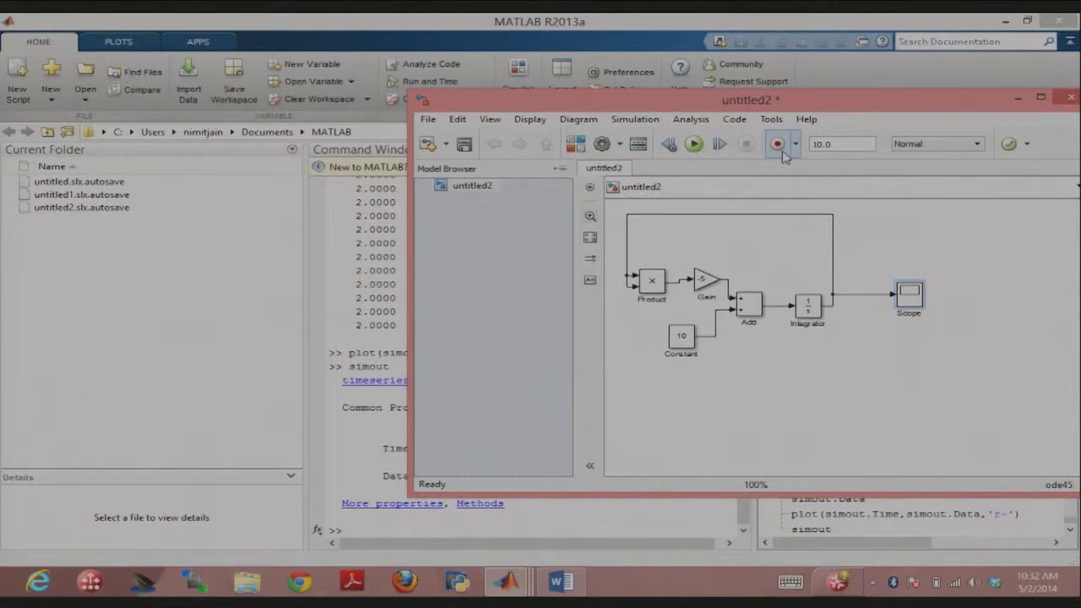
click(694, 144)
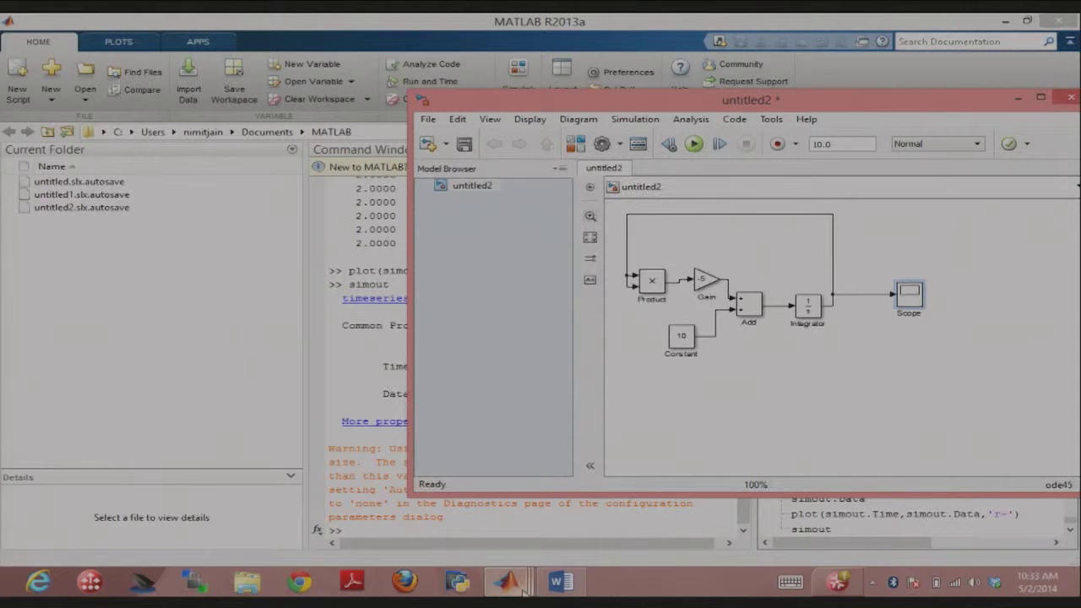
Step: Switch to the Lecture6Notes document in Word and read the note on vector inputs for block parameters
click(581, 589)
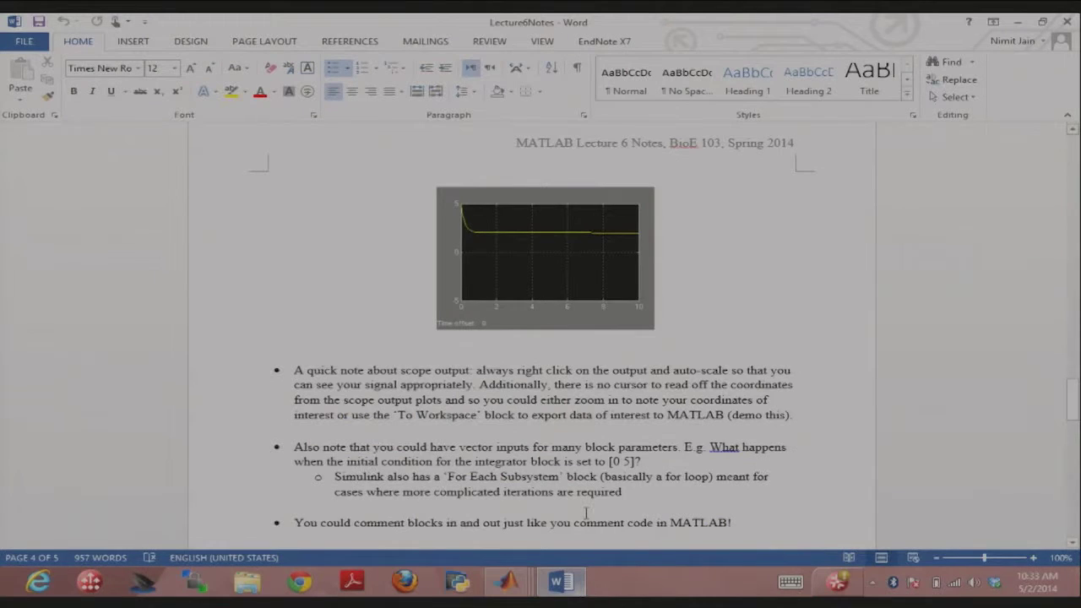
scroll(585, 515, down, 1)
scroll(585, 514, down, 1)
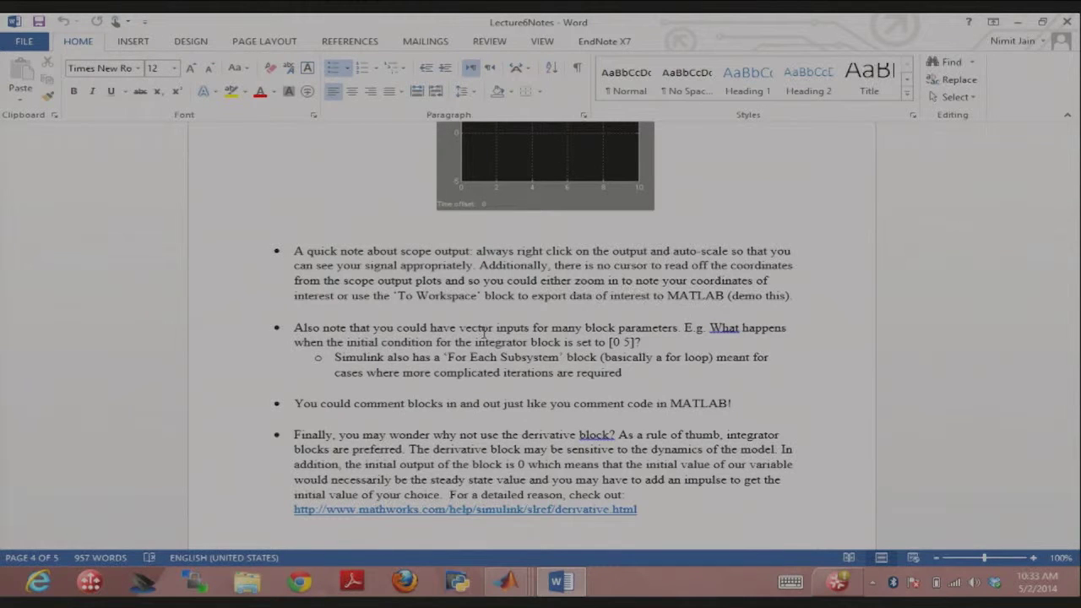
click(523, 591)
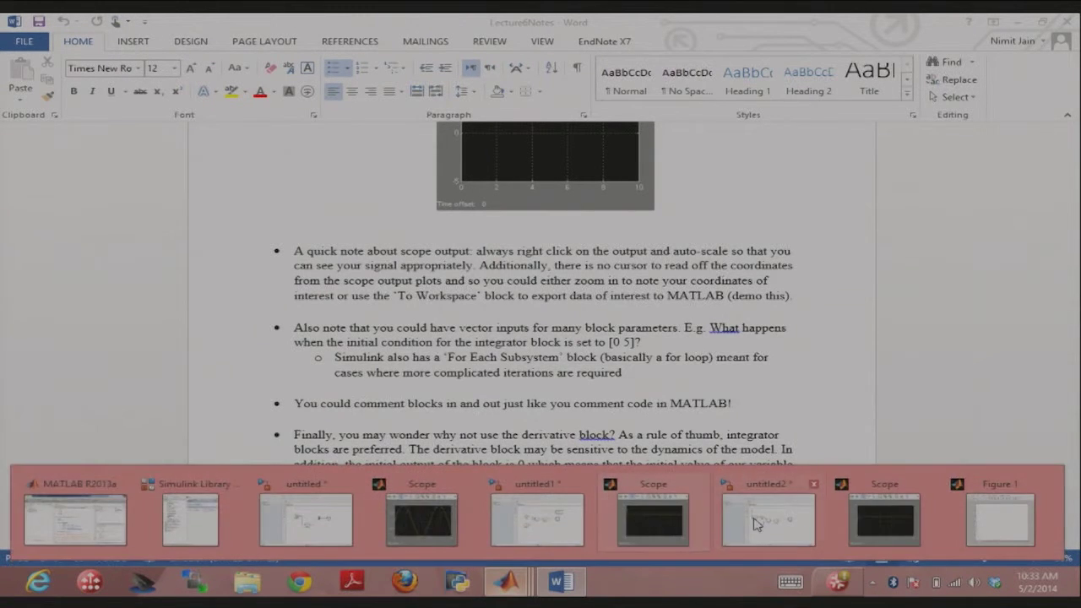
click(756, 521)
double_click(811, 306)
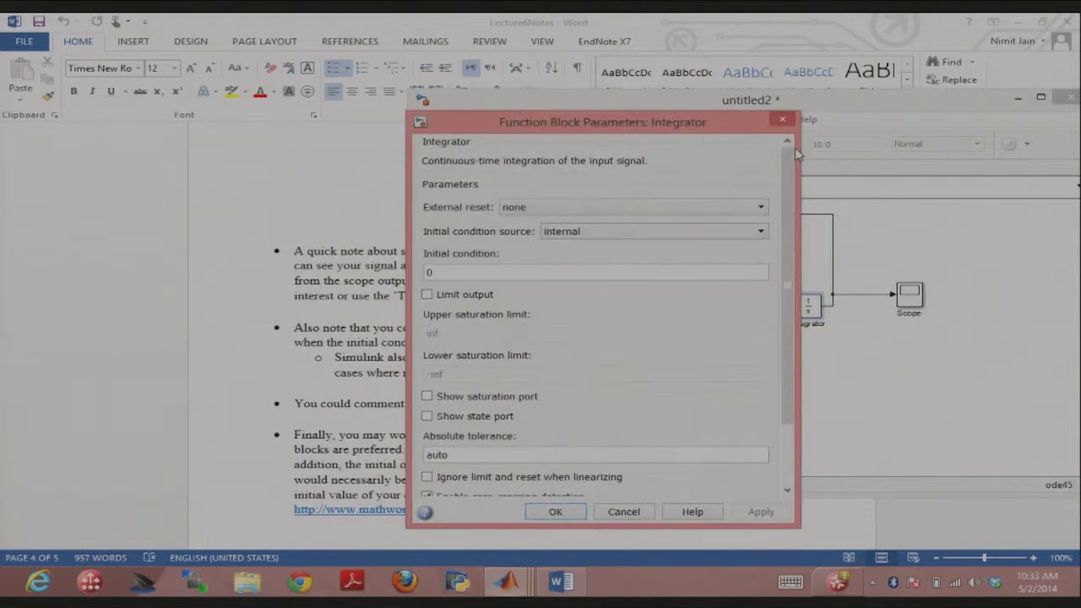
click(557, 509)
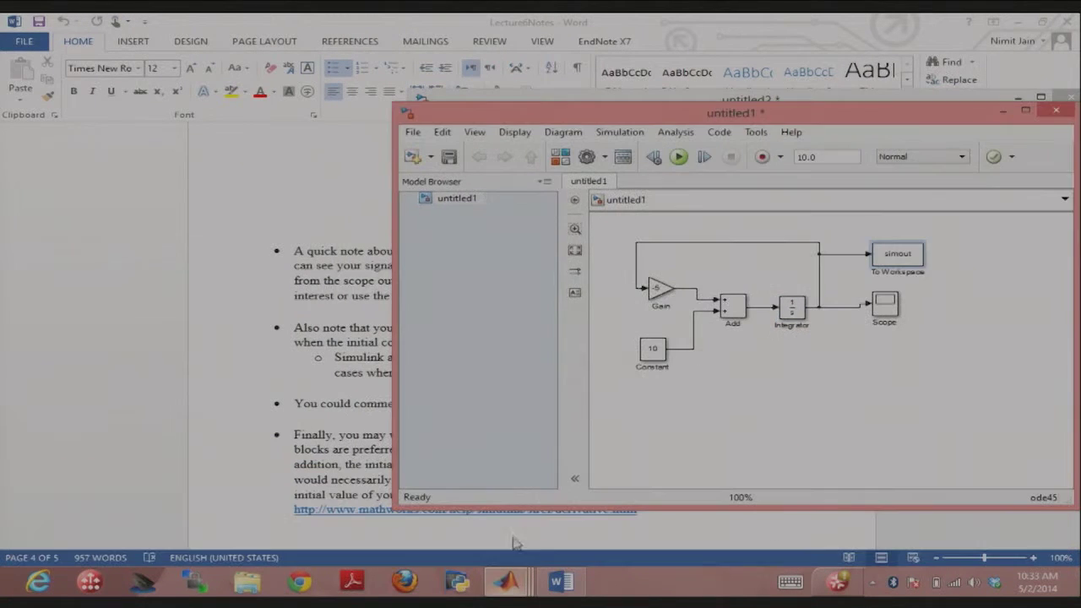
Step: Set the initial condition of the Integrator block in the untitled1 model to the vector [0 5]
double_click(793, 309)
double_click(625, 274)
text(0)
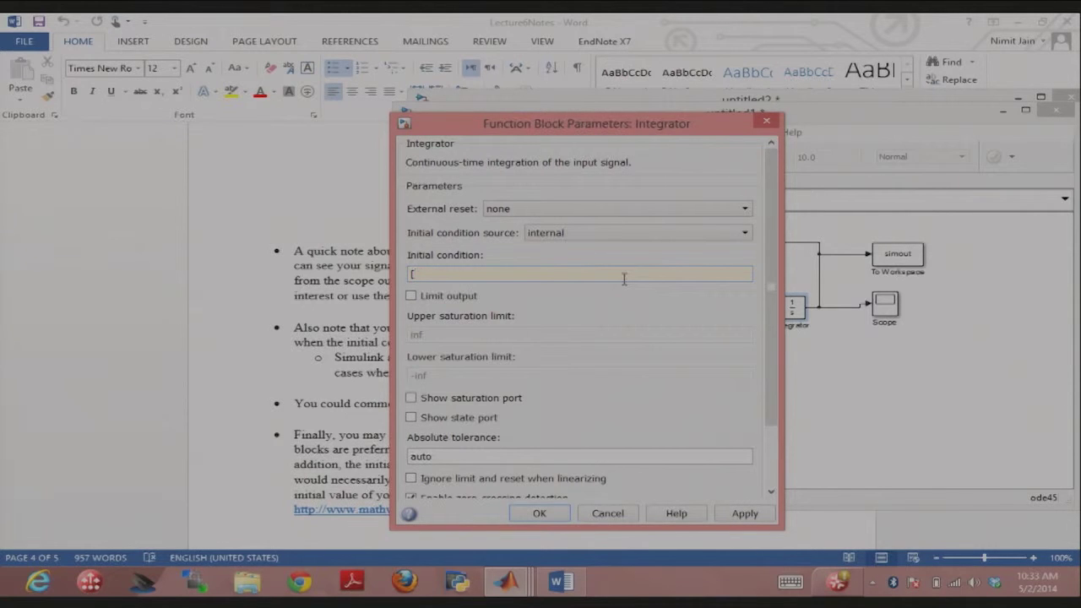
text(0 5])
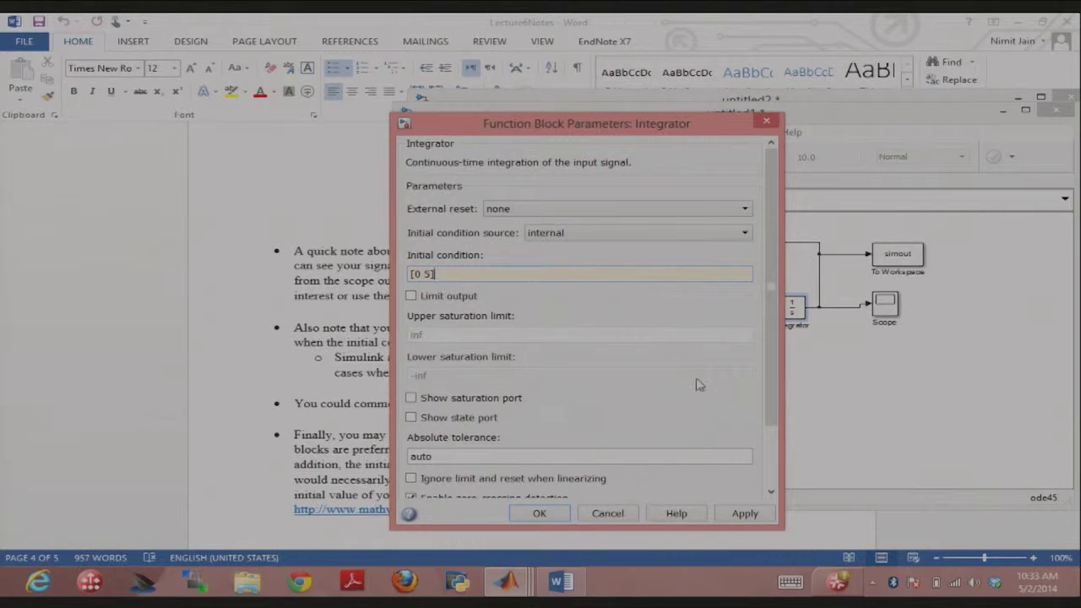
click(539, 511)
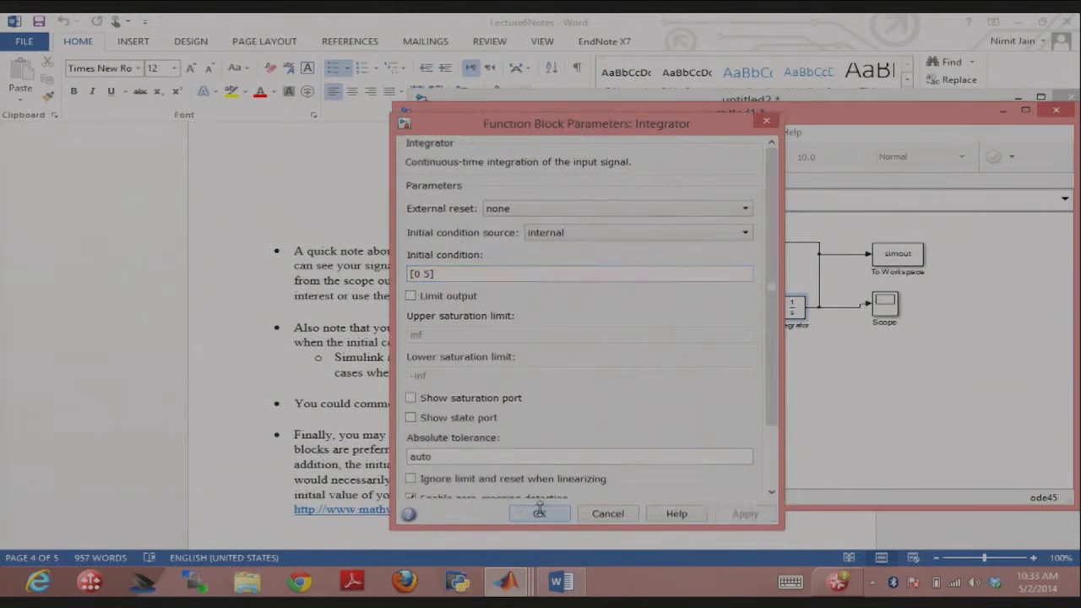
Step: Run the untitled1 simulation, open its Scope, and autoscale the plot to show both output curves
click(684, 161)
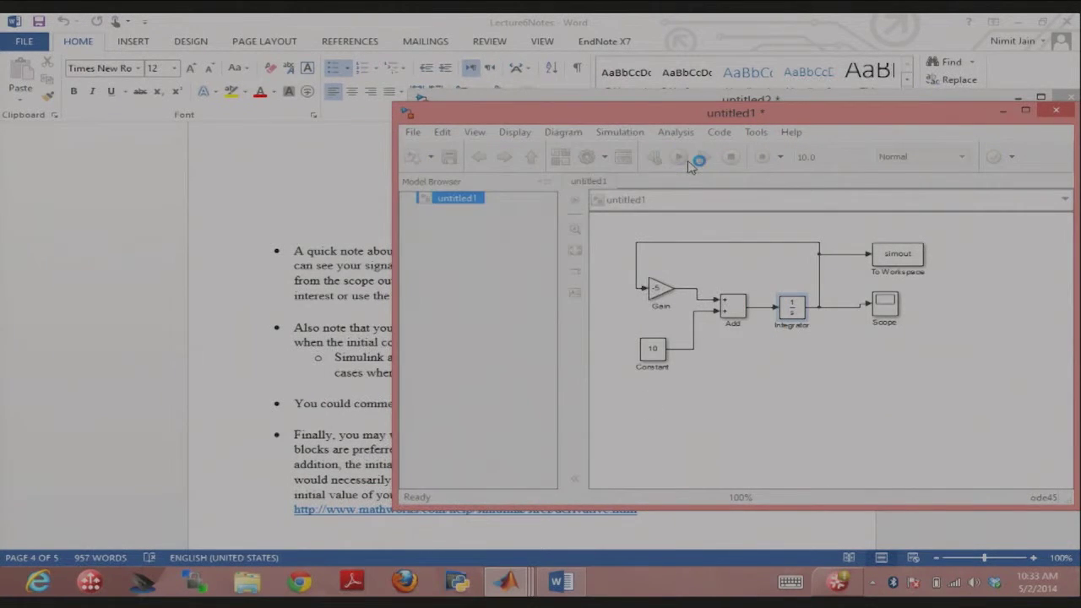
double_click(889, 308)
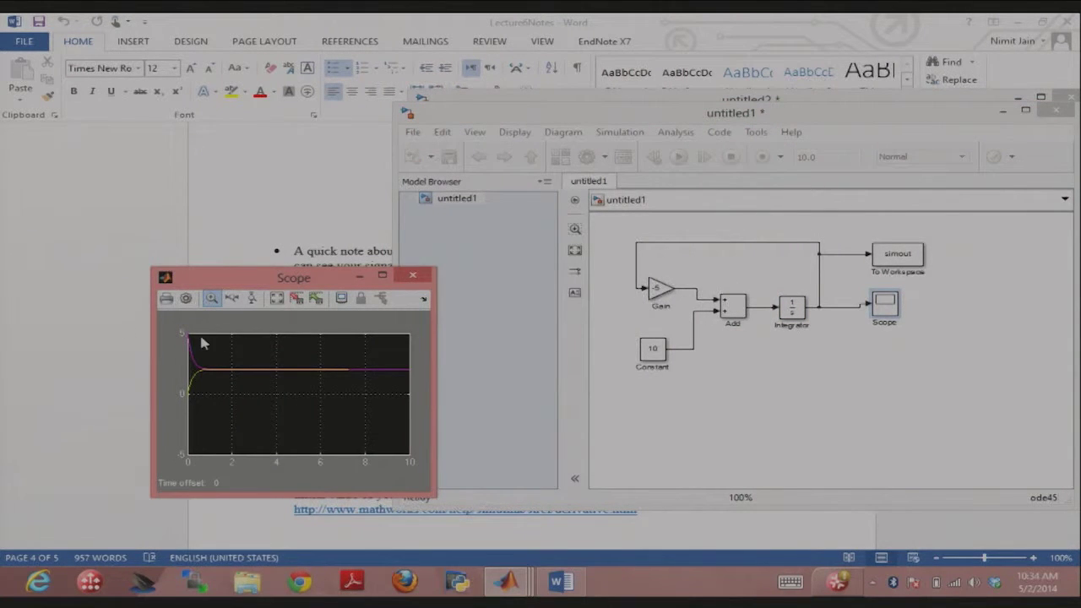
click(278, 303)
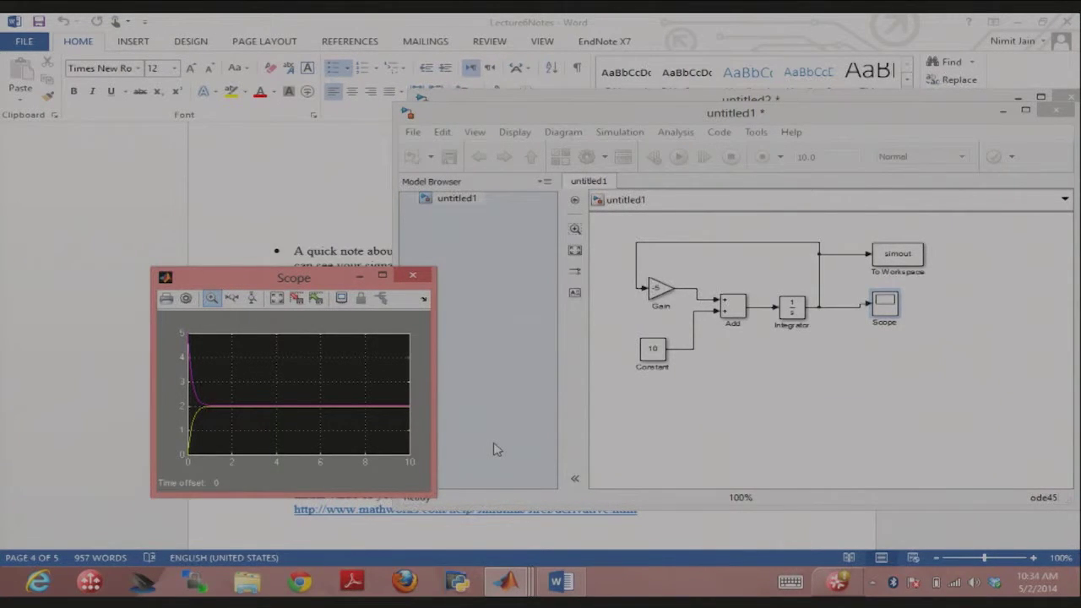
Step: Return to the MATLAB Command Window and display the properties of simout for the vector initial condition
click(505, 581)
click(72, 542)
text(si)
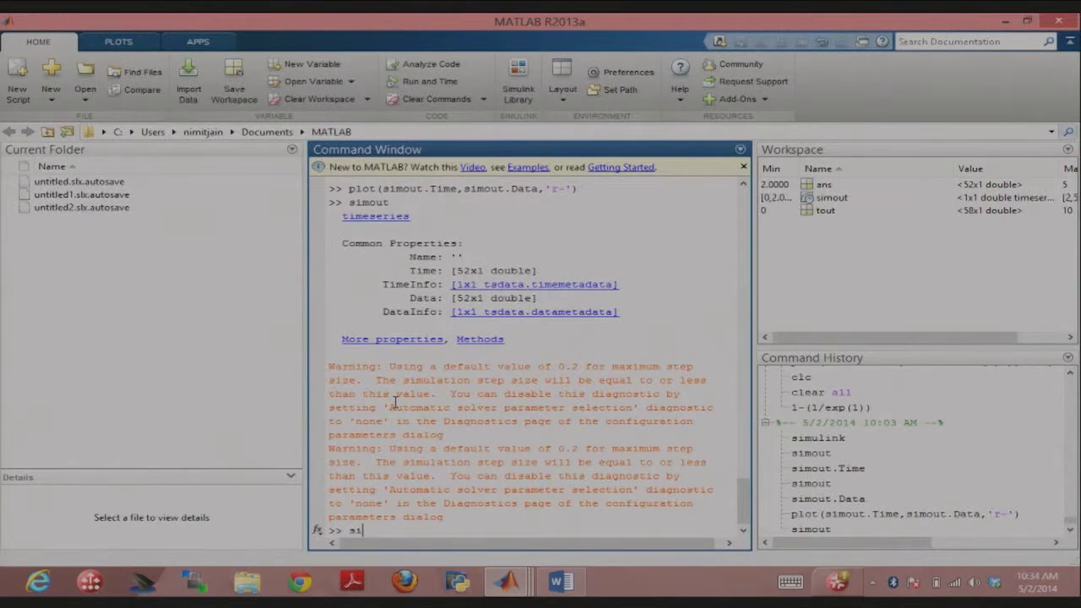
text(mout)
key(Return)
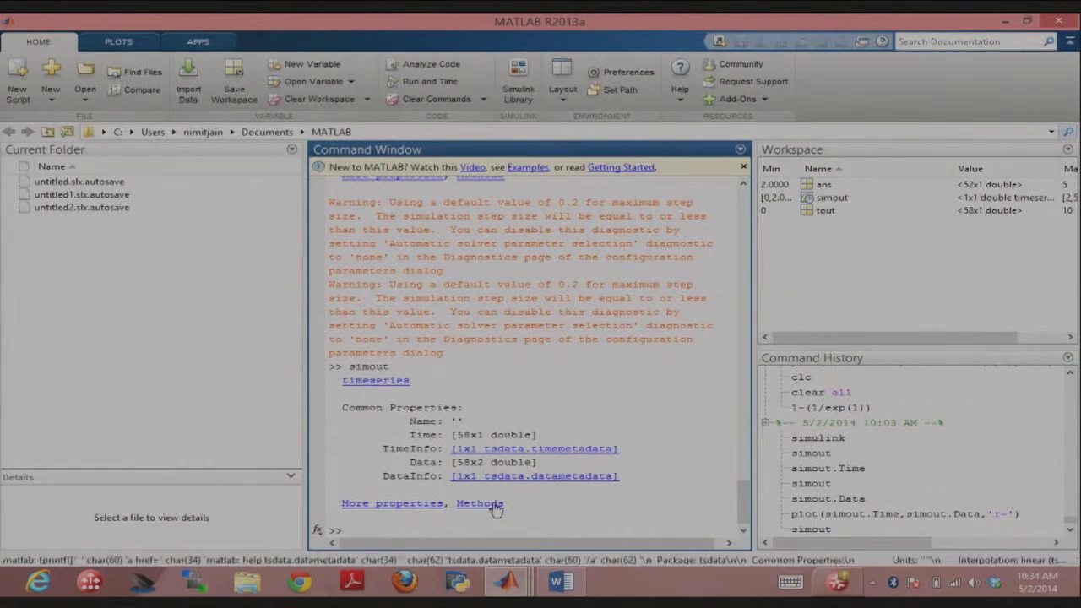
Step: Switch to Word and read the notes on commenting blocks in and out and on the derivative block
click(562, 582)
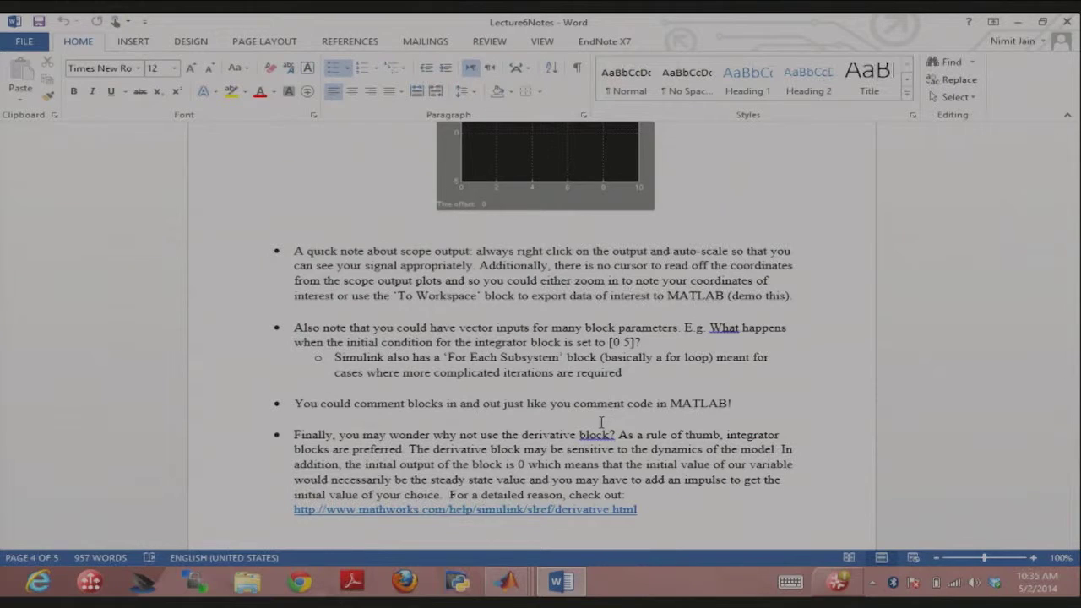
scroll(601, 422, down, 2)
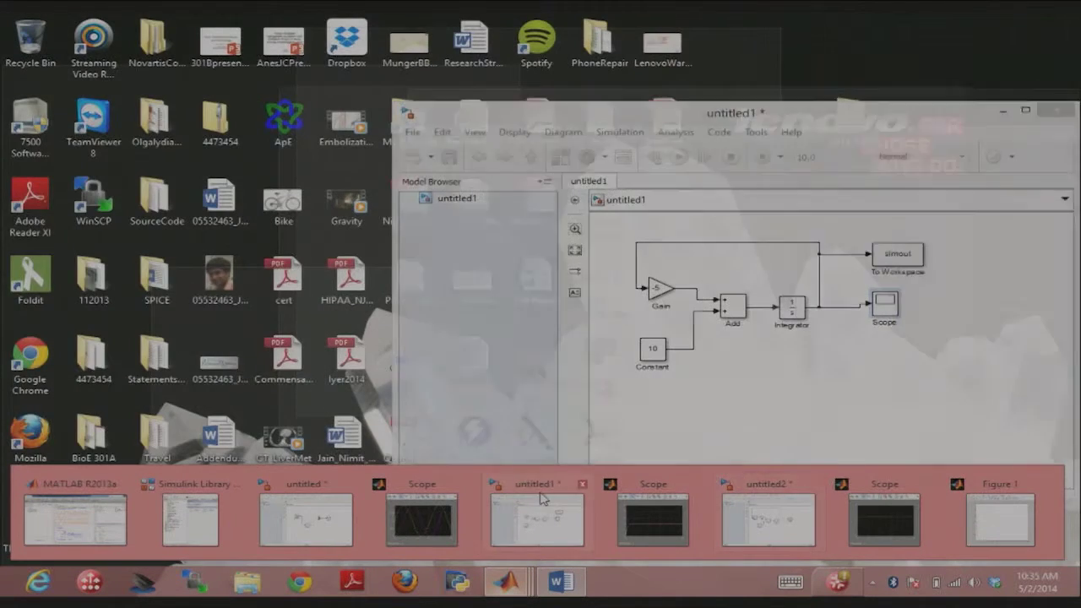
click(537, 519)
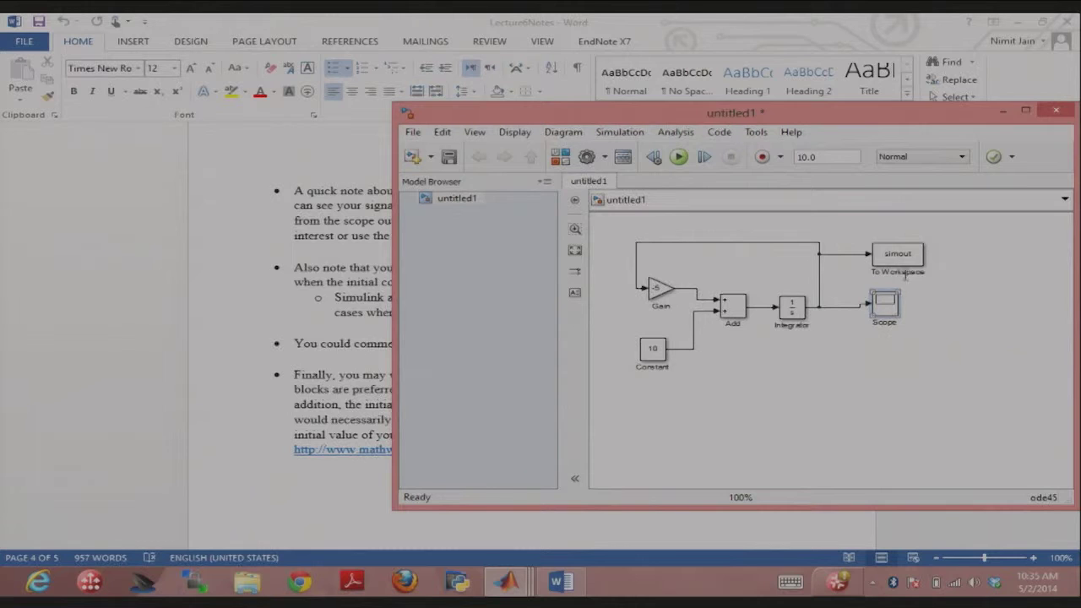
click(917, 261)
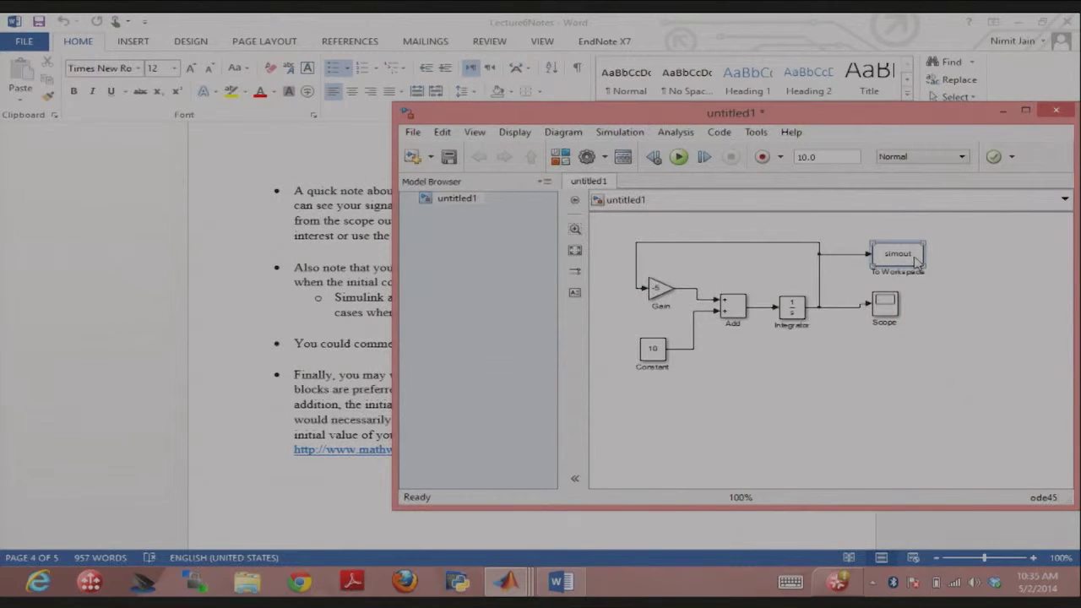
right_click(917, 262)
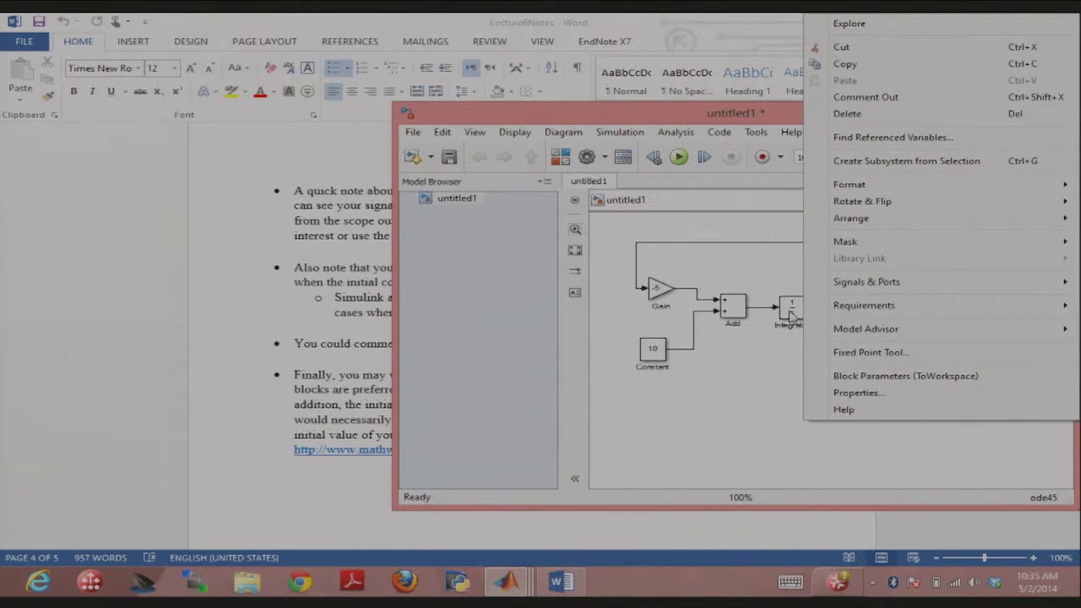
Step: Switch to the MATLAB main window, empty the Command Window with clc, and delete all workspace variables with clear
key(alt+Tab)
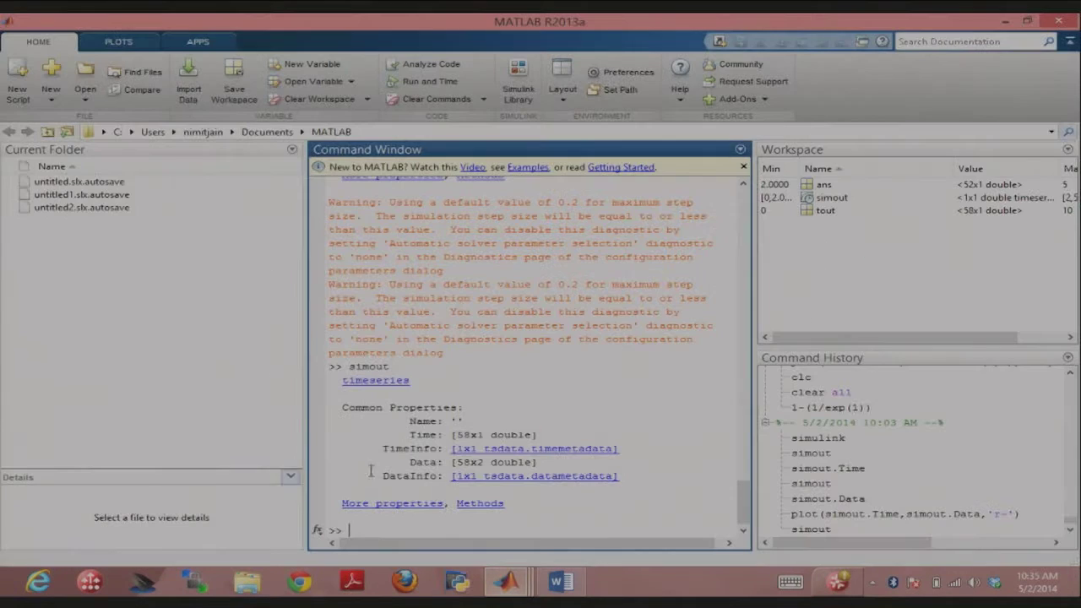
text(clc)
key(Return)
text(clear)
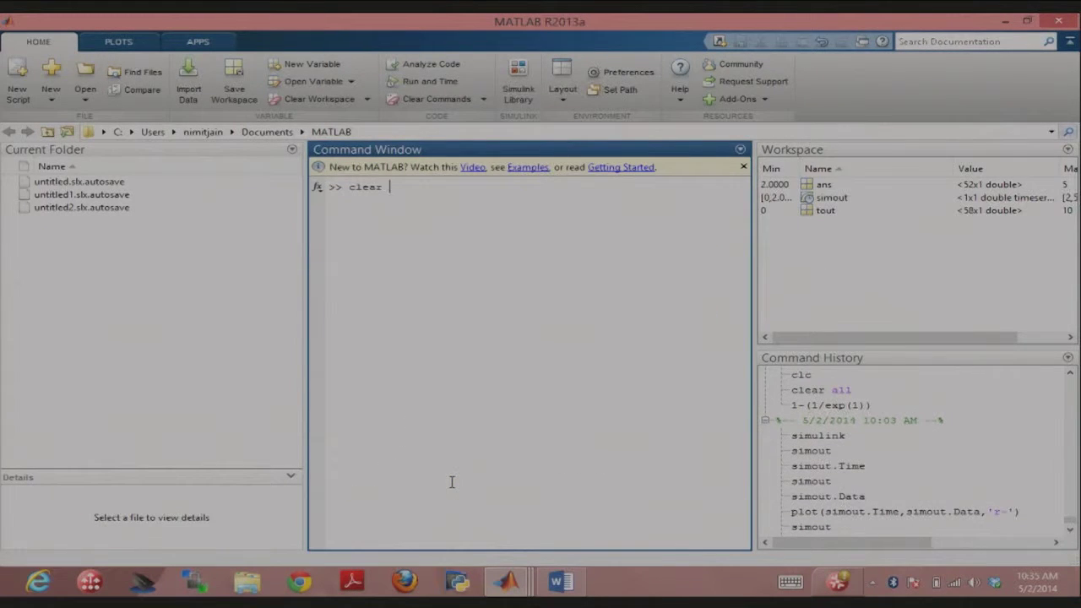
key(Return)
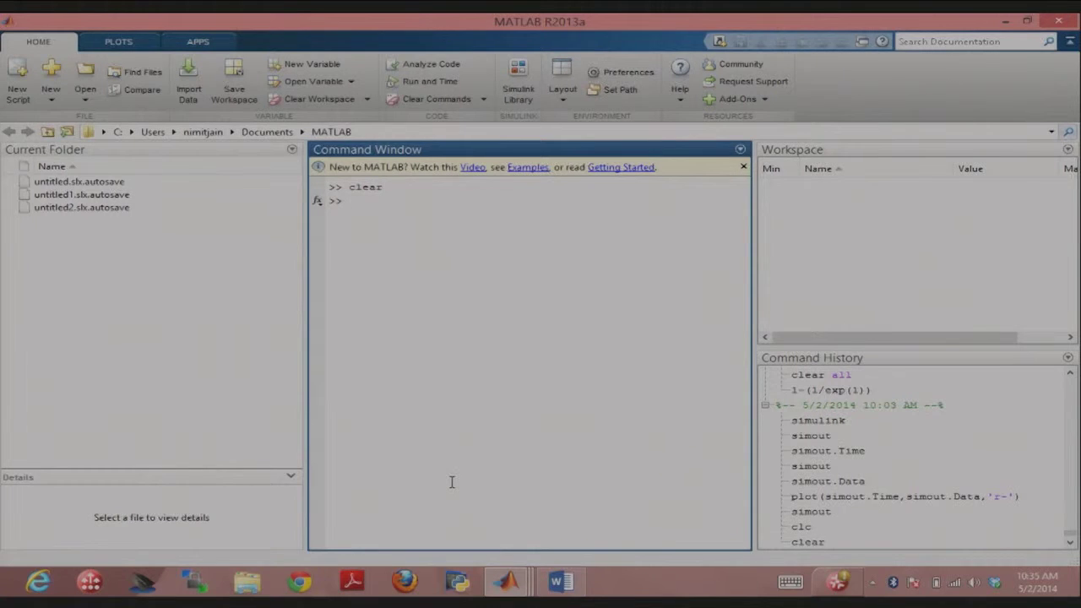
Step: Comment out the To Workspace block in the untitled1 model and run the simulation again
mouse_move(507, 581)
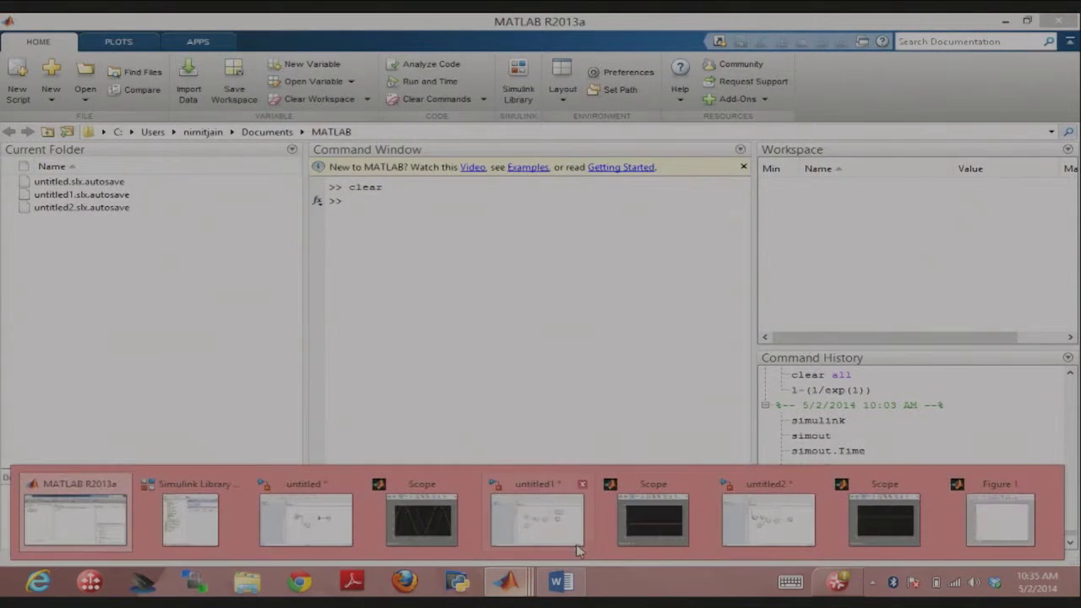
click(580, 550)
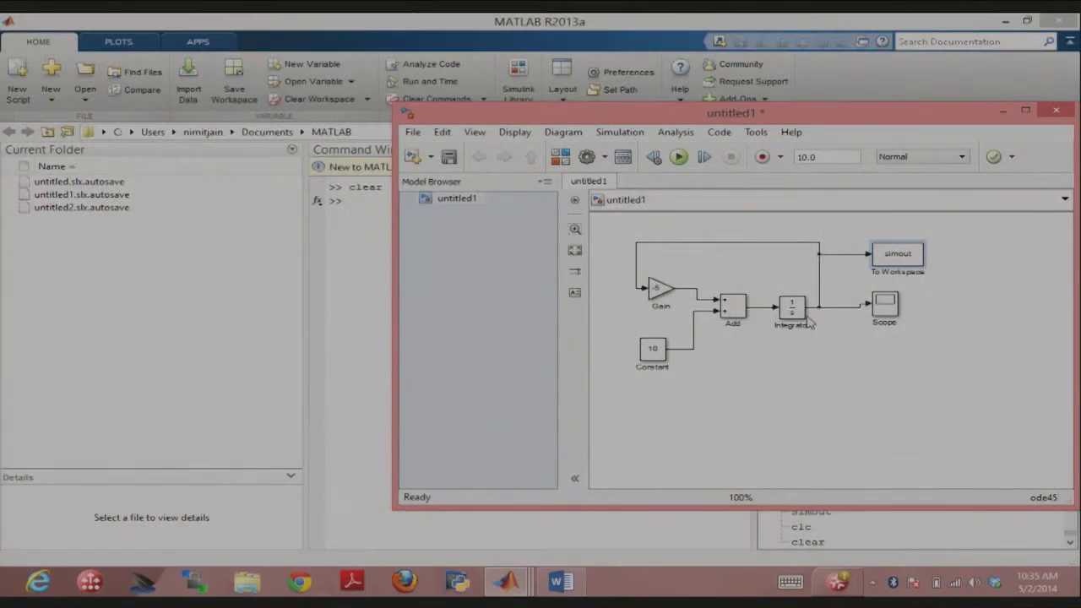
right_click(897, 254)
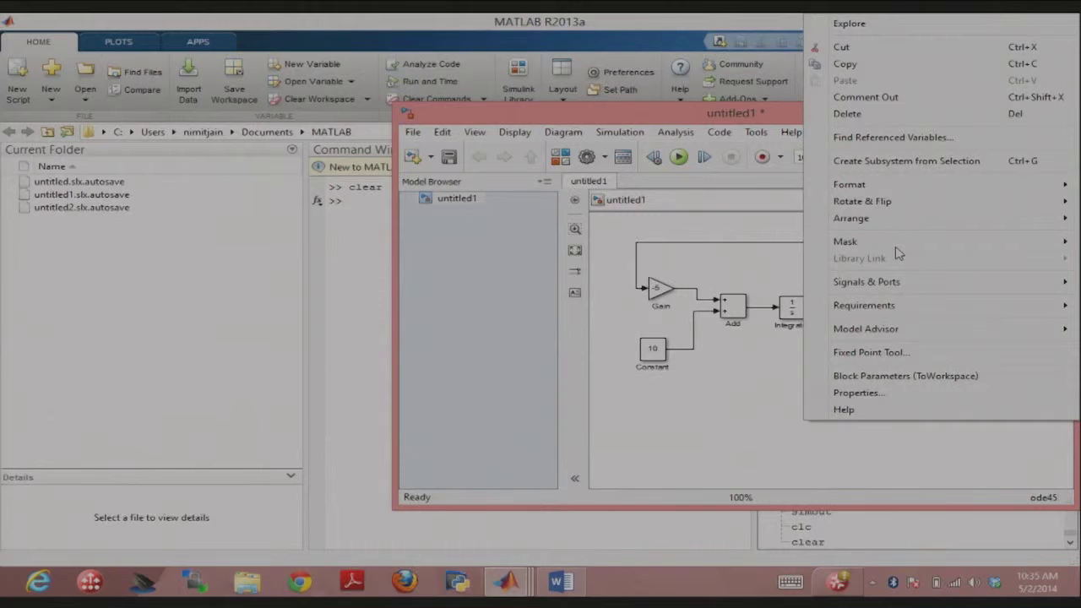
click(922, 99)
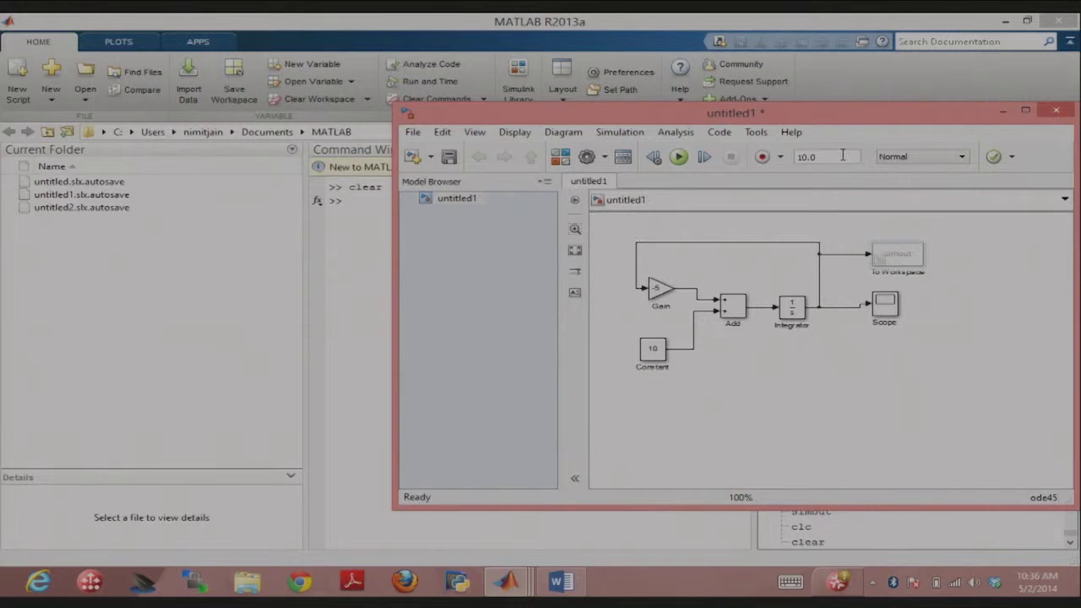
click(684, 157)
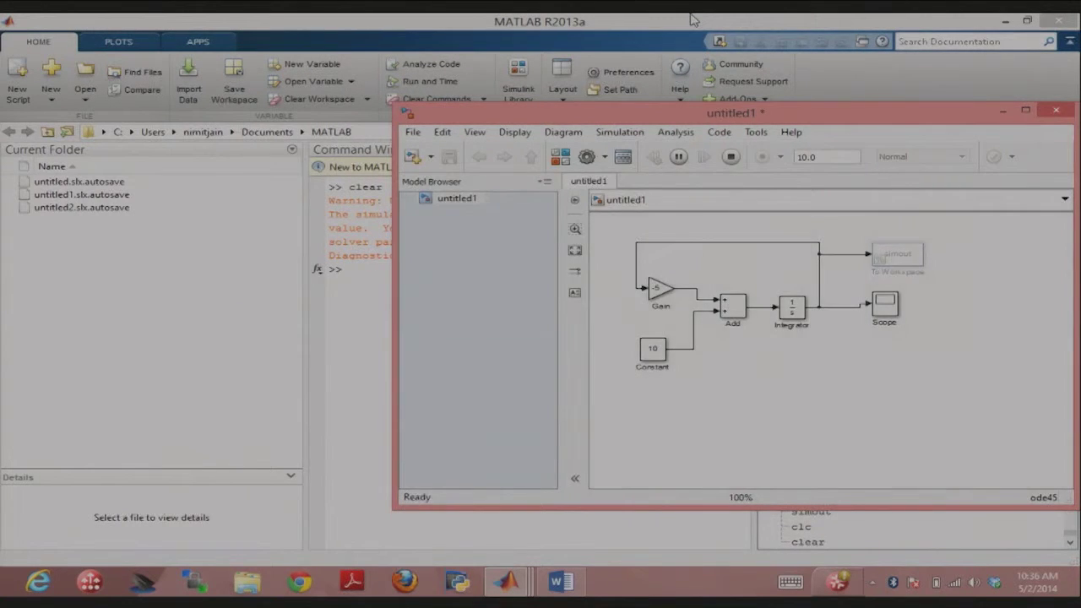